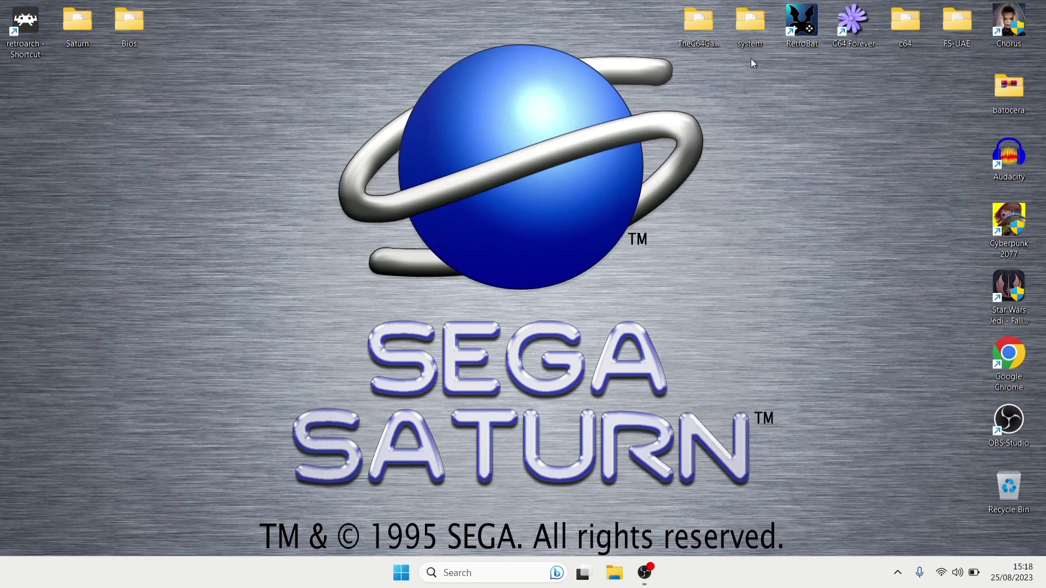
Inspect the contents of the desktop's Bios and Saturn folders, closing each window after viewing.
double_click(132, 23)
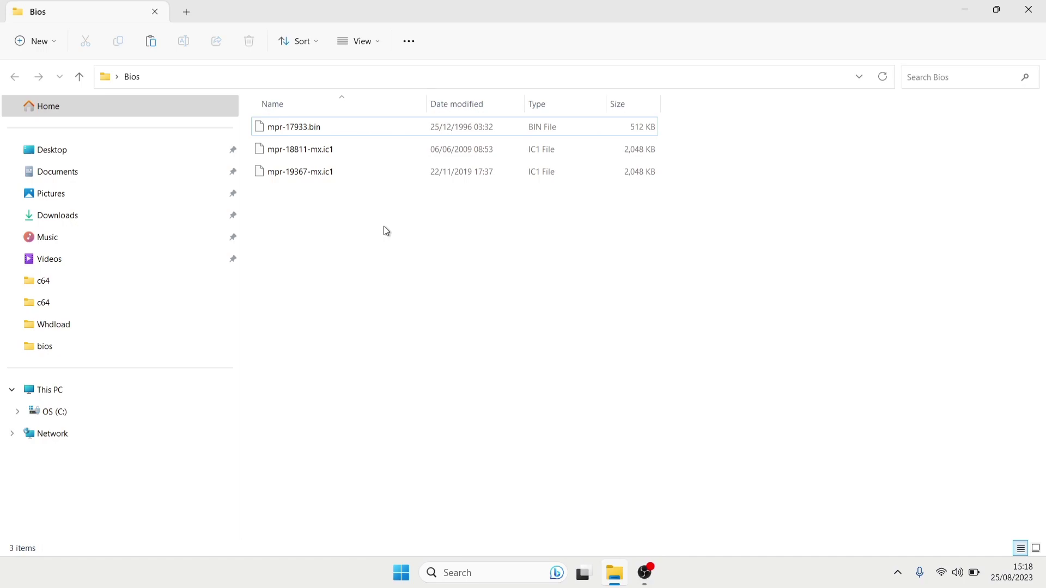
left_click_drag(383, 227, 256, 113)
left_click(365, 282)
left_click(1029, 10)
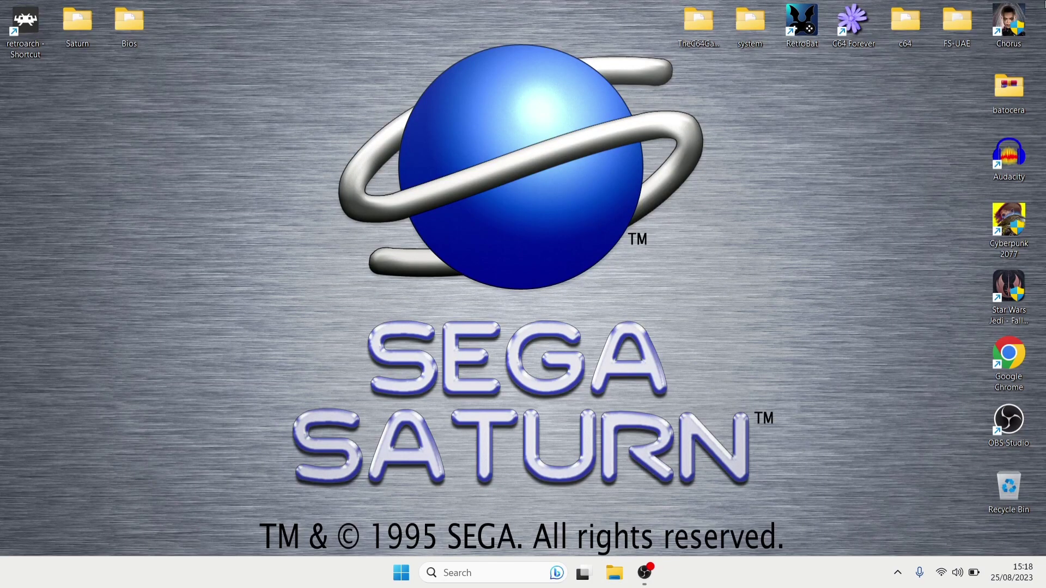
double_click(88, 36)
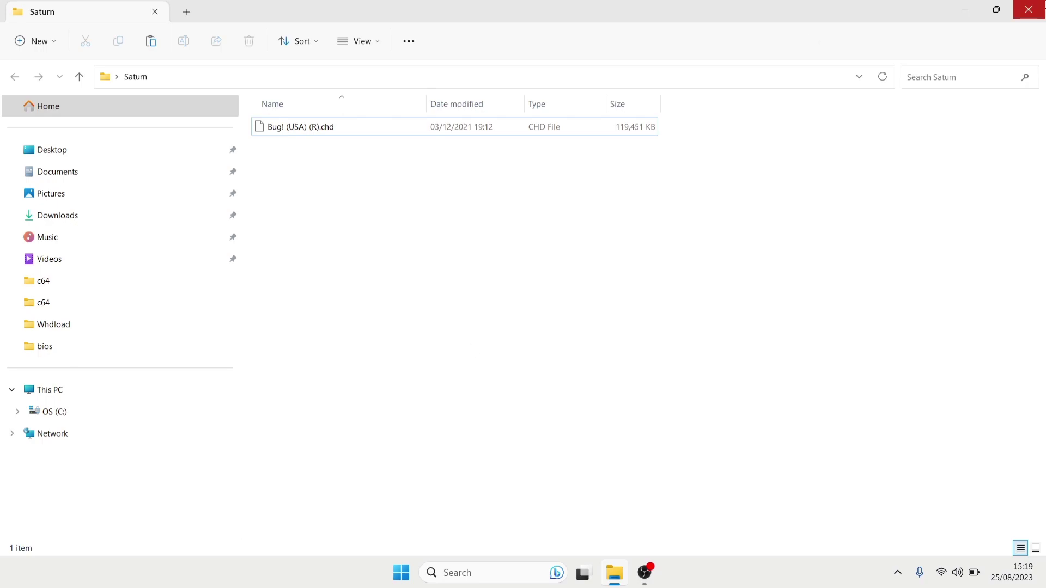
left_click(1028, 9)
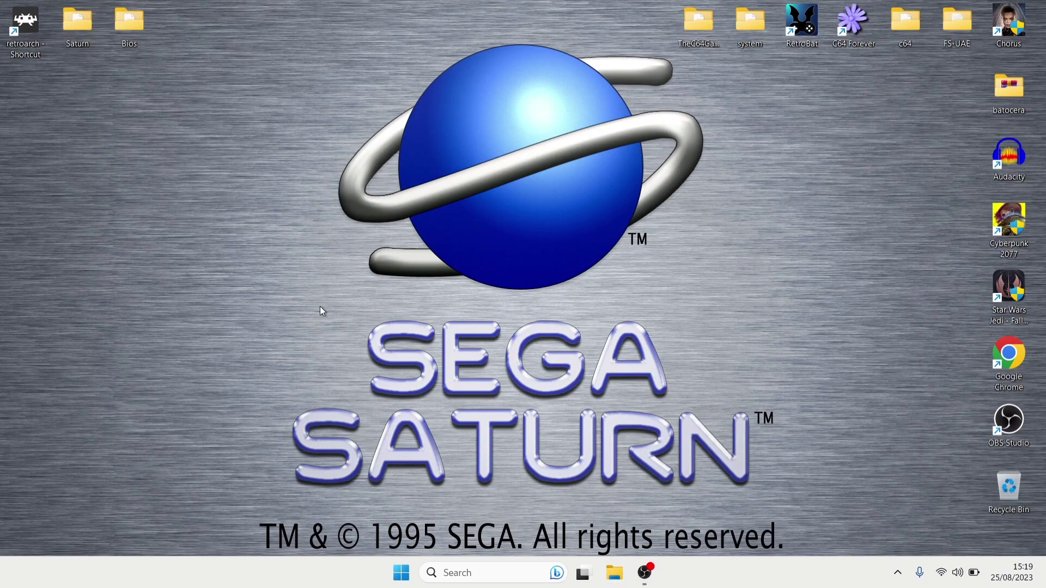
Open the file location of the desktop's retroarch shortcut and enter its system folder.
right_click(19, 37)
left_click(71, 91)
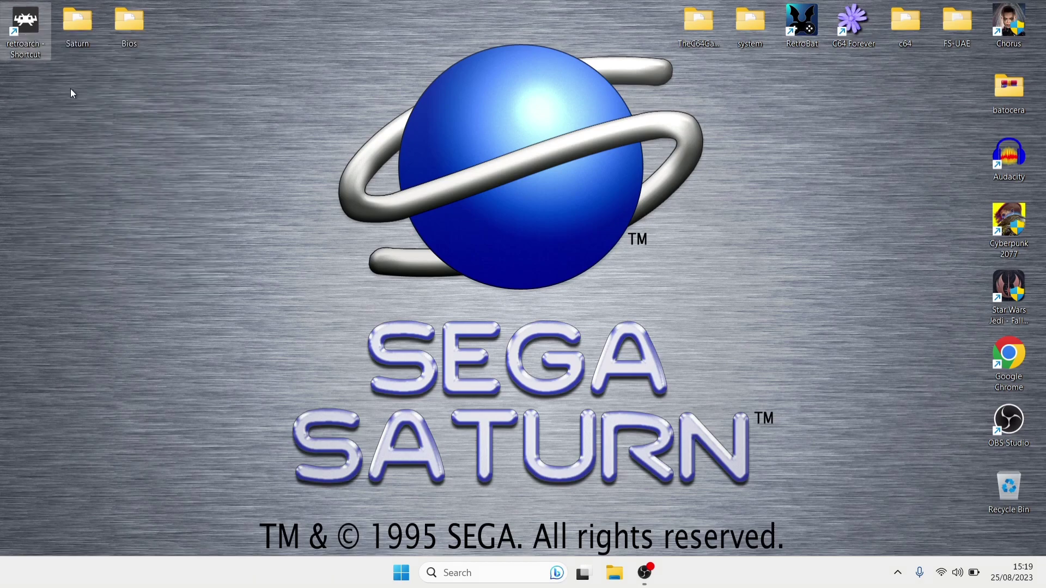
right_click(23, 24)
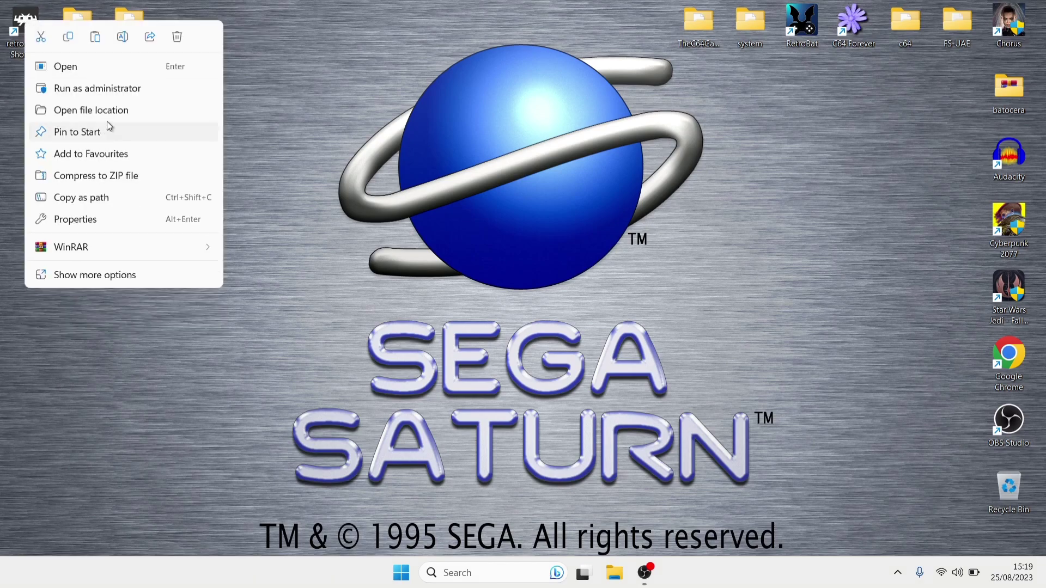
left_click(91, 110)
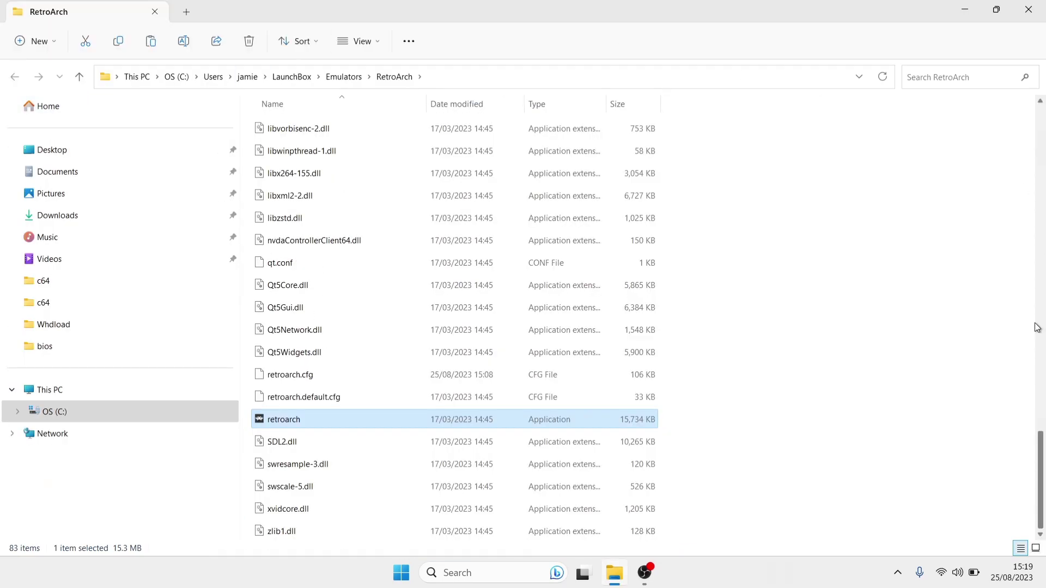
scroll(1041, 326, "up", 15)
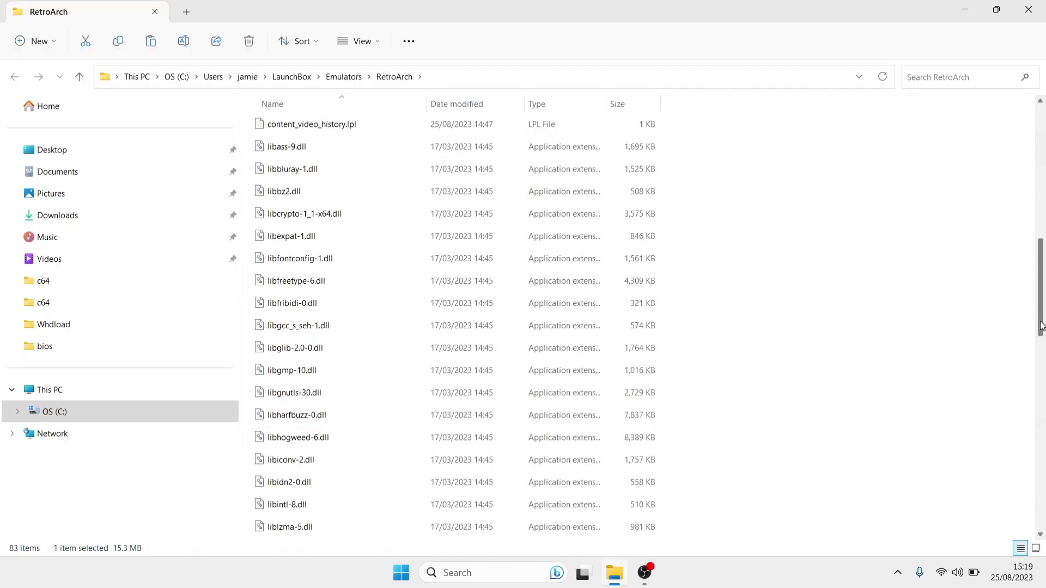
scroll(1039, 247, "up", 5)
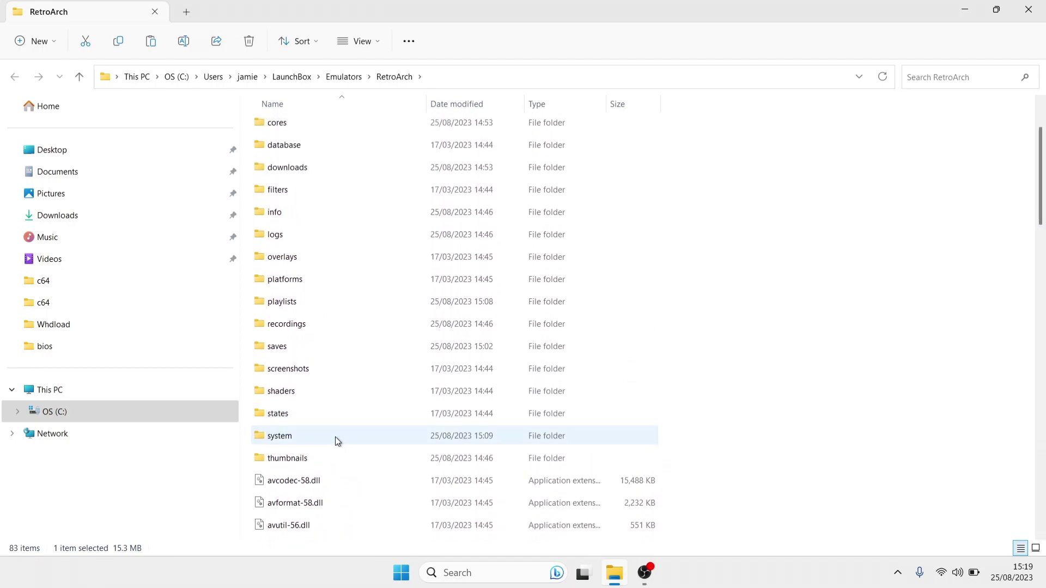
double_click(335, 436)
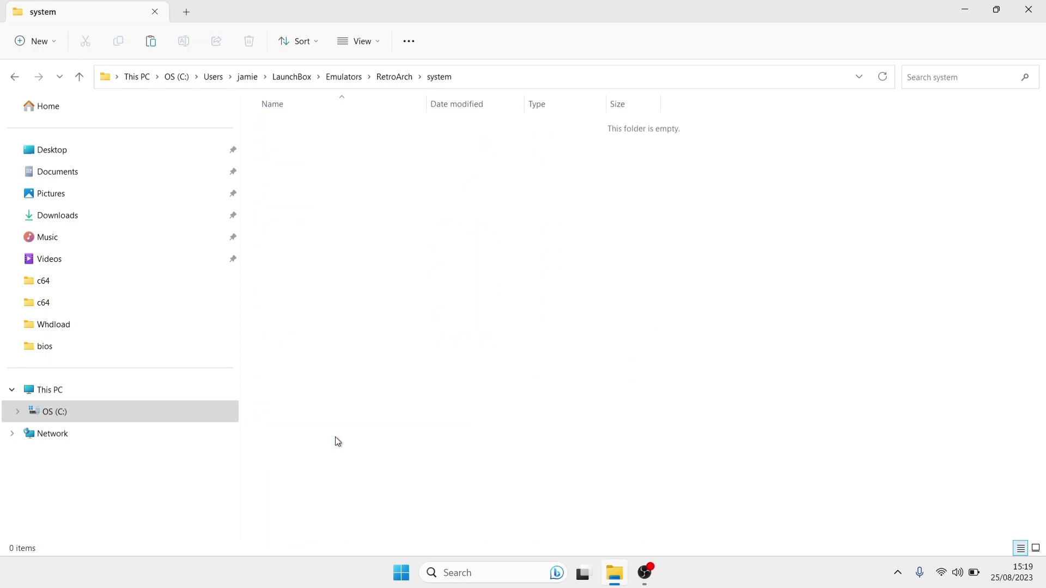
Move mpr-17933.bin, mpr-18811-mx.ic1 and mpr-19367-mx.ic1 from the desktop's Bios folder into RetroArch's system folder, and close both folder windows.
double_click(511, 4)
double_click(131, 20)
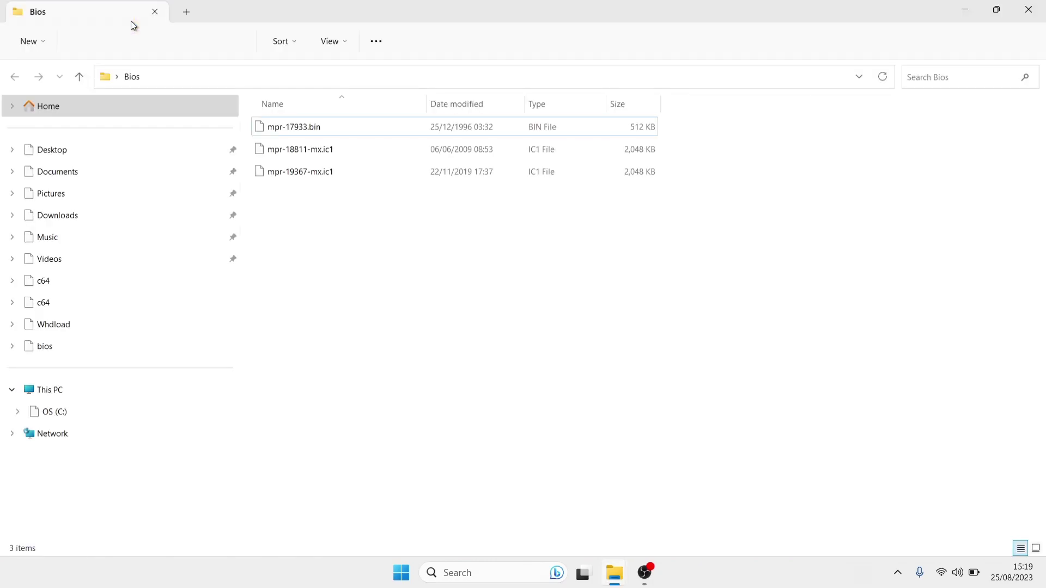
double_click(552, 3)
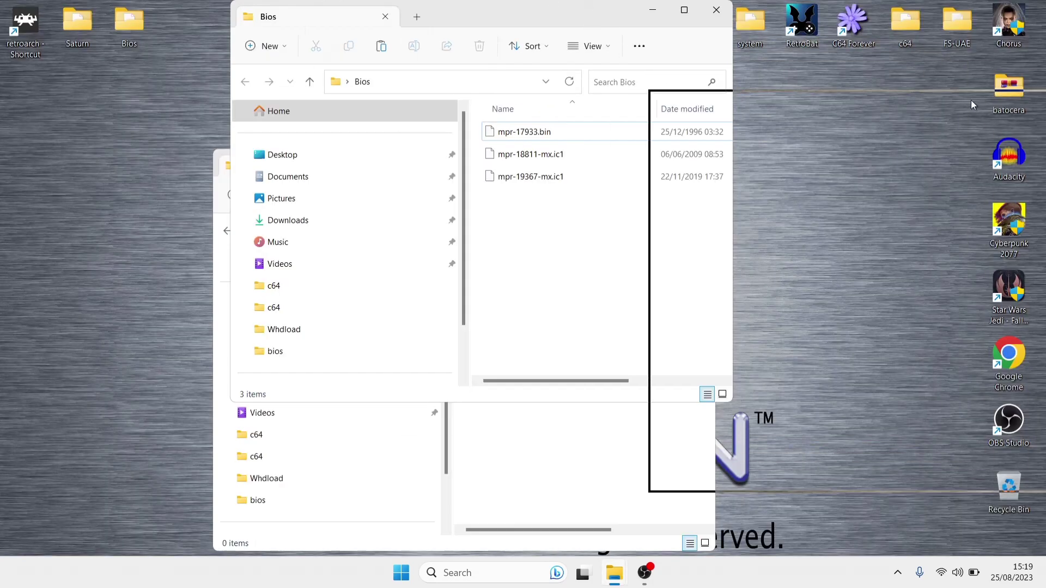
left_click_drag(553, 3, 973, 104)
left_click_drag(961, 318, 524, 343)
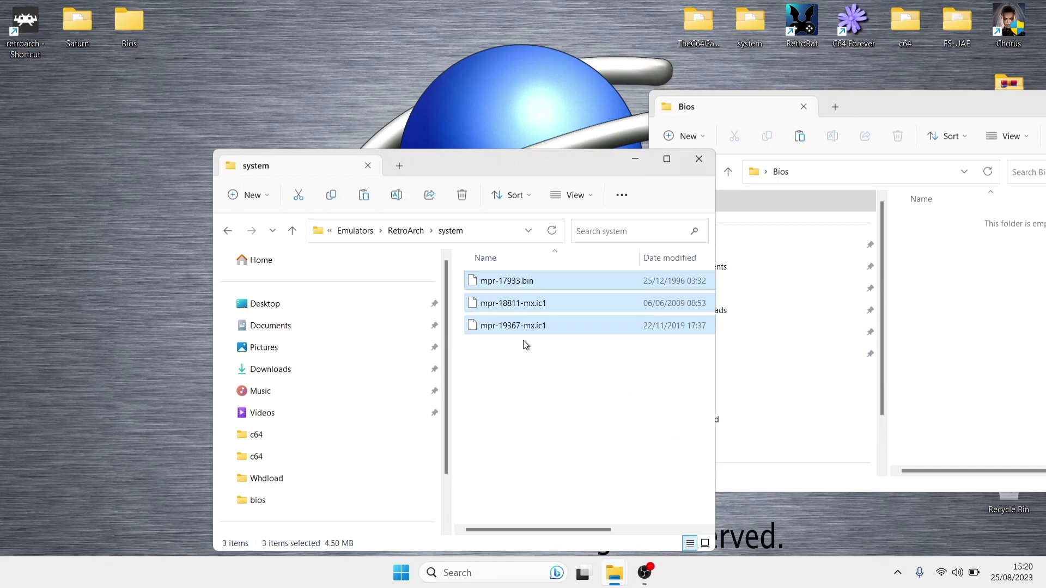
left_click(699, 158)
left_click_drag(975, 99, 416, 125)
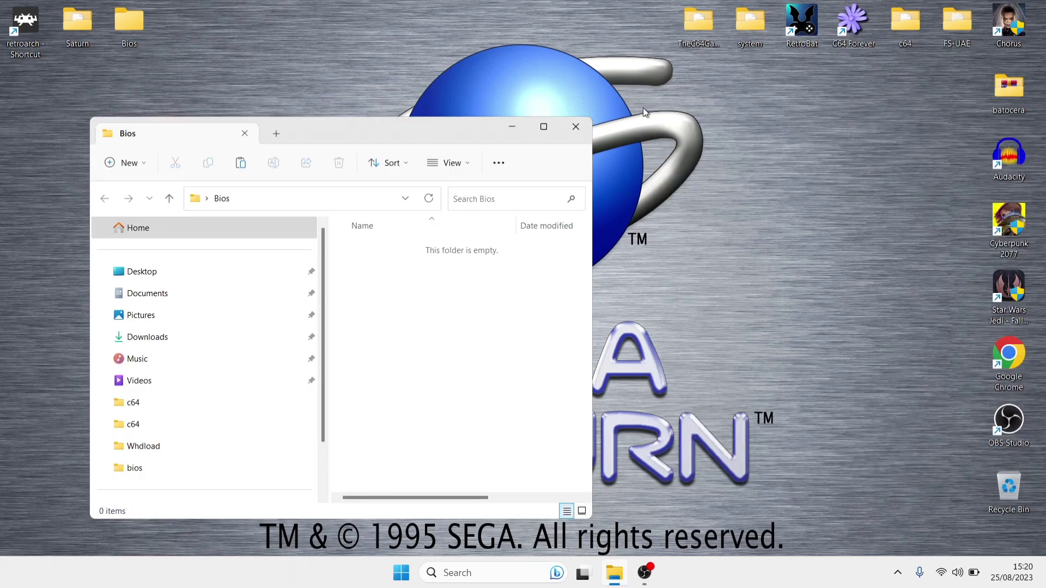
left_click(579, 128)
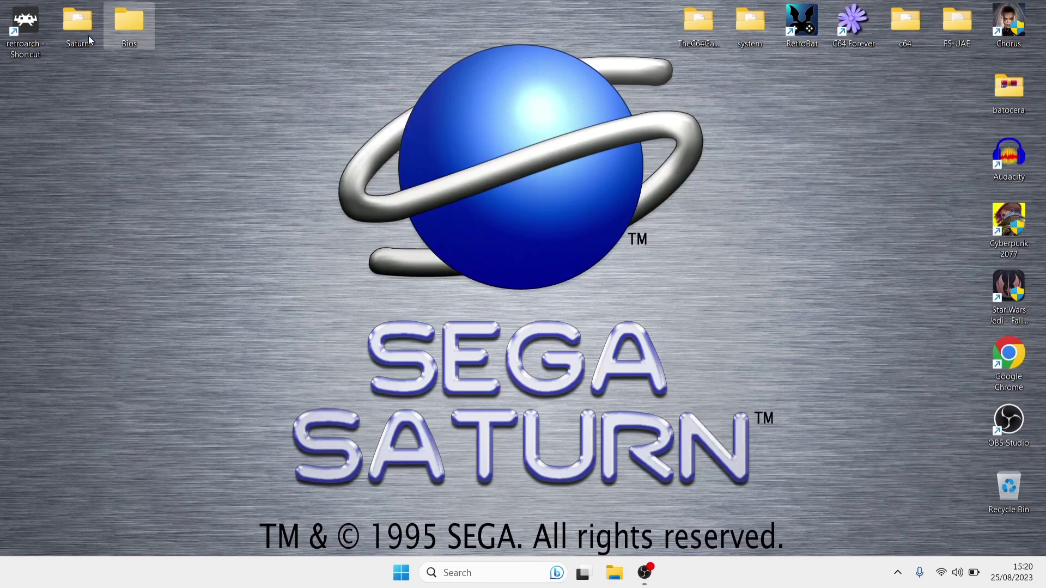
Launch RetroArch from the desktop and open the Core Downloader of its Online Updater.
mouse_move(86, 34)
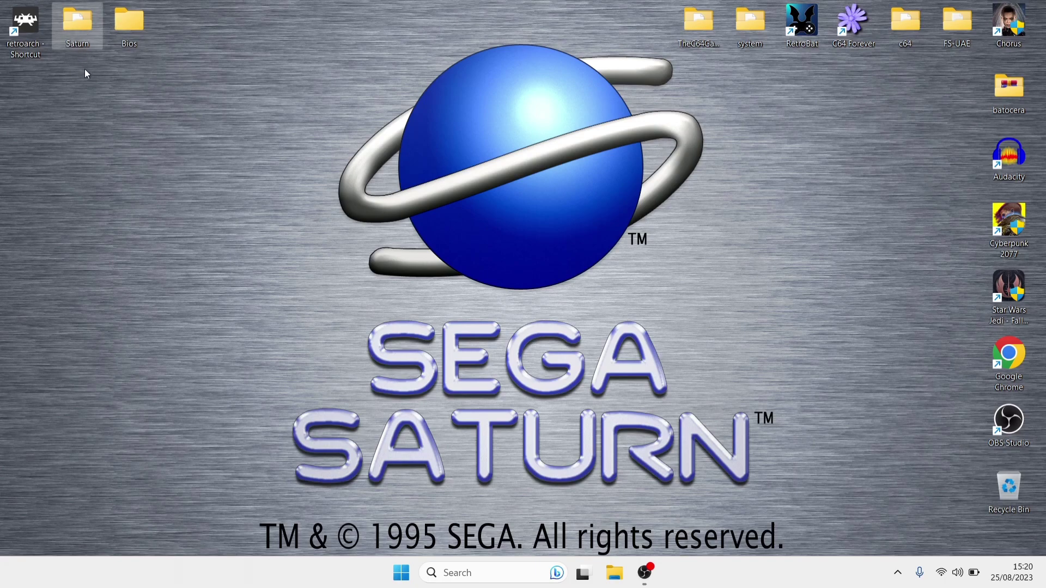
double_click(29, 30)
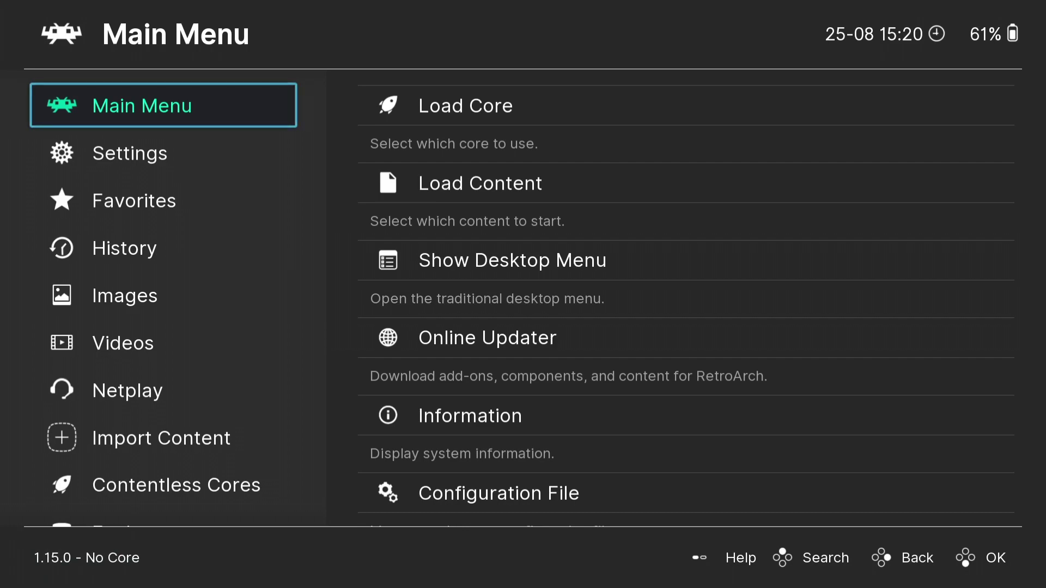
key("Right")
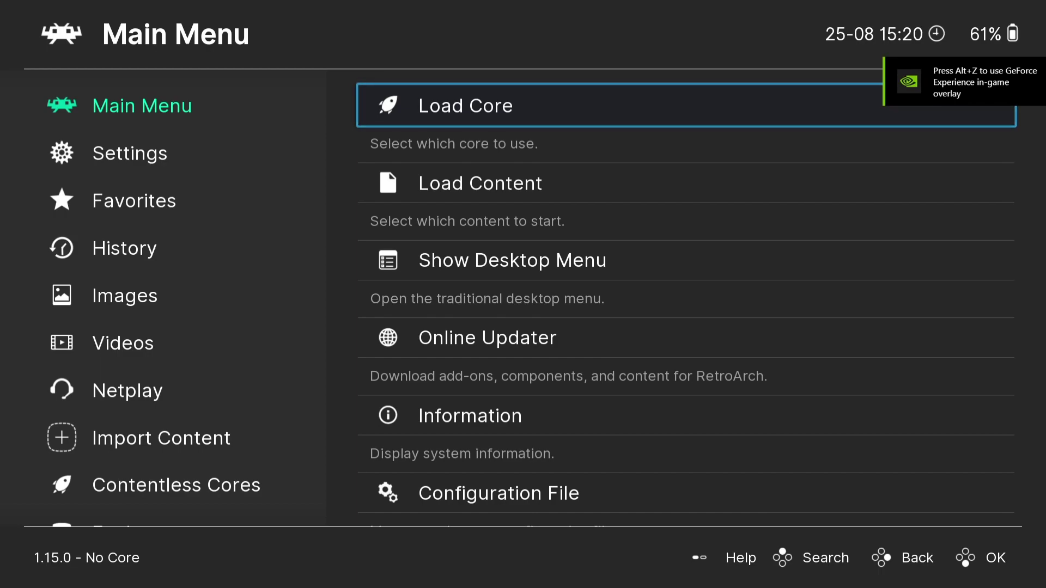
key("Down")
key("Down")
key("Down")
key("Return")
key("Return")
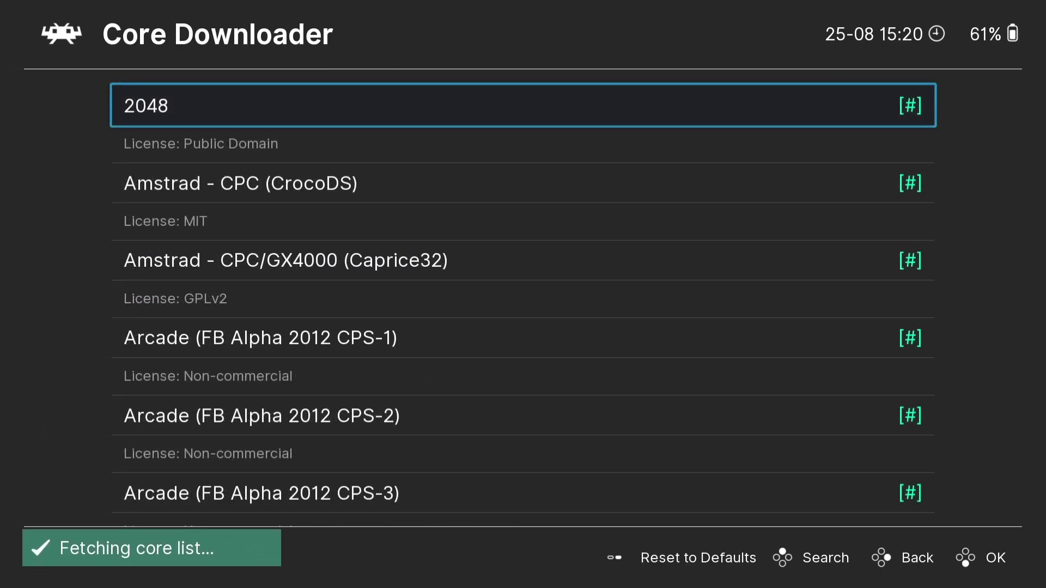
Download the Sega - Saturn (Beetle Saturn) core and return to the Main Menu.
key("Down")
key("Down")
key("Down")
key("Down")
key("Down")
key("Down")
key("Down")
key("Down")
key("Down")
key("Down")
key("Down")
key("Down")
key("Down")
key("Down")
key("Down")
key("Down")
key("Down")
key("Down")
key("Down")
key("Down")
key("Down")
key("Down")
key("Down")
key("Down")
key("Down")
key("Down")
key("Down")
key("Down")
key("Down")
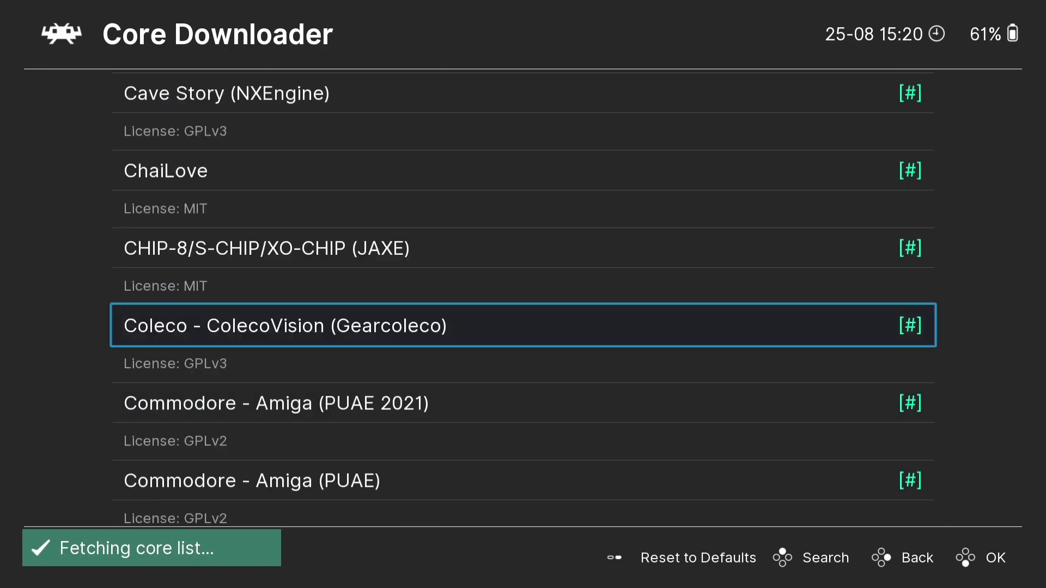
key("Down")
key("Down")
key("Down")
key("Down")
key("Down")
key("Down")
key("Down")
key("Down")
key("Down")
key("Down")
key("Down")
key("Down")
key("Down")
key("Down")
key("Down")
key("Down")
key("Down")
key("Down")
key("Down")
key("Down")
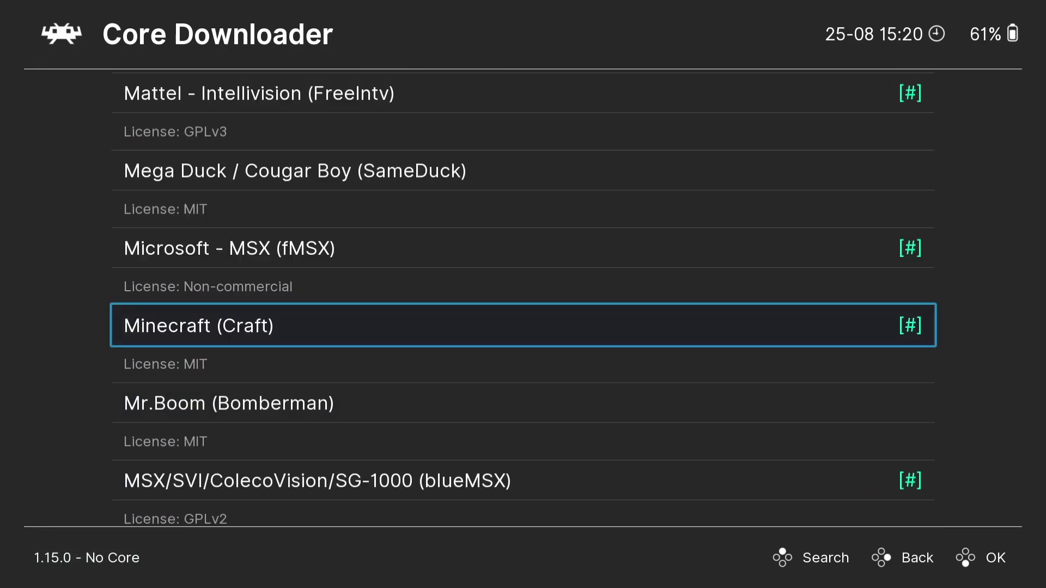
key("Down")
key("Down")
key("Down")
key("Down")
key("Down")
key("Down")
key("Down")
key("Down")
key("Down")
key("Down")
key("Down")
key("Down")
key("Down")
key("Down")
key("Down")
key("Down")
key("Down")
key("Down")
key("Down")
key("Down")
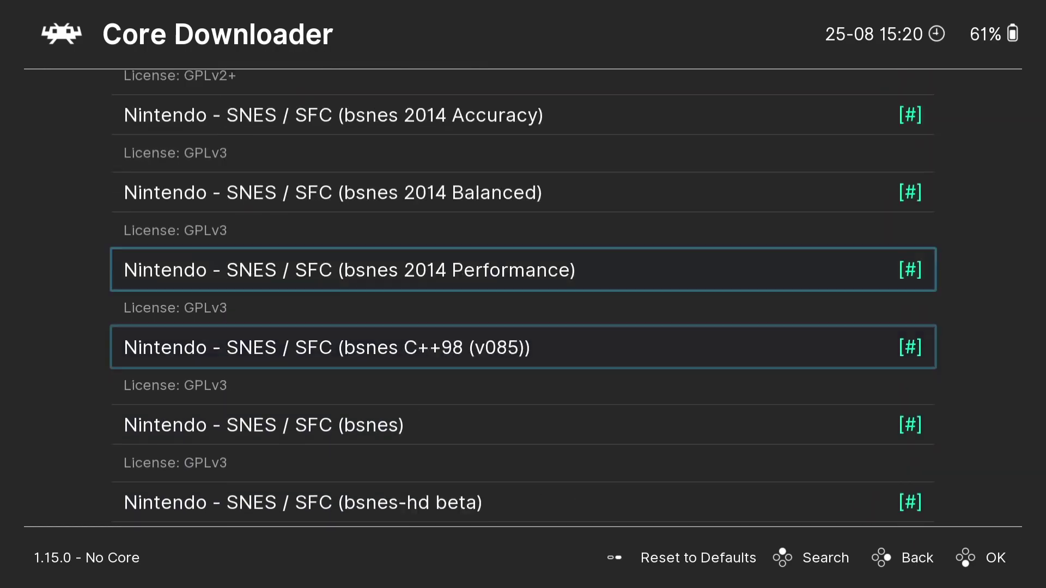
key("Down")
key("Down")
key("Down")
key("Down")
key("Down")
key("Down")
key("Down")
key("Down")
key("Down")
key("Down")
key("Down")
key("Down")
key("Down")
key("Down")
key("Down")
key("Down")
key("Down")
key("Down")
key("Down")
key("Down")
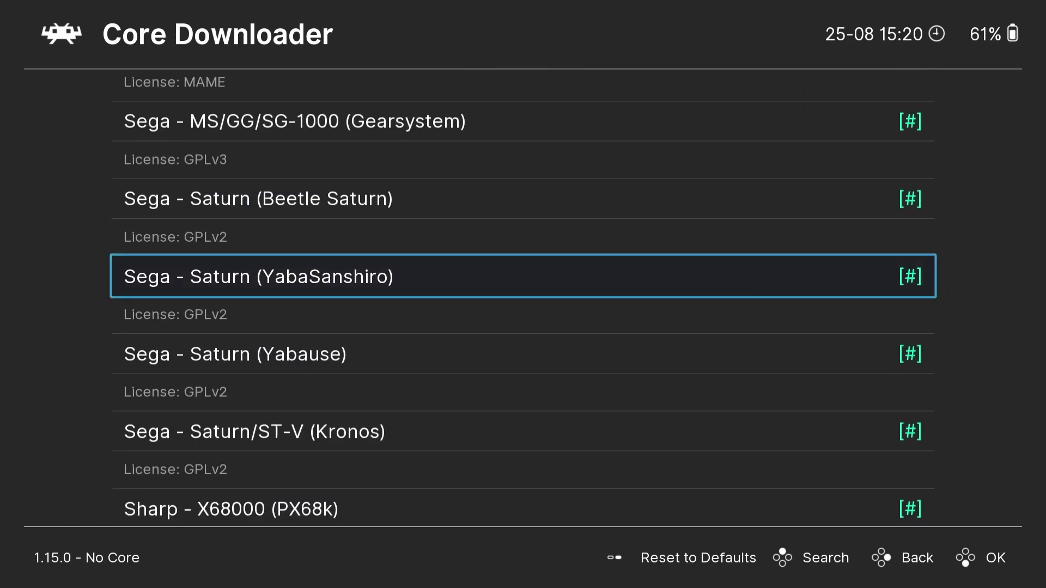
key("Up")
key("Up")
key("Up")
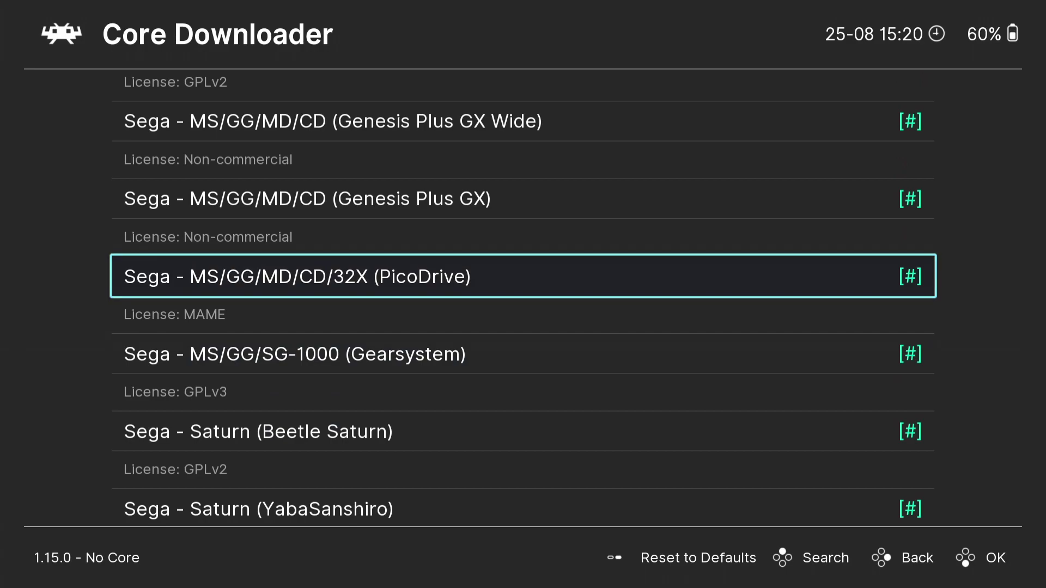
key("Down")
key("Down")
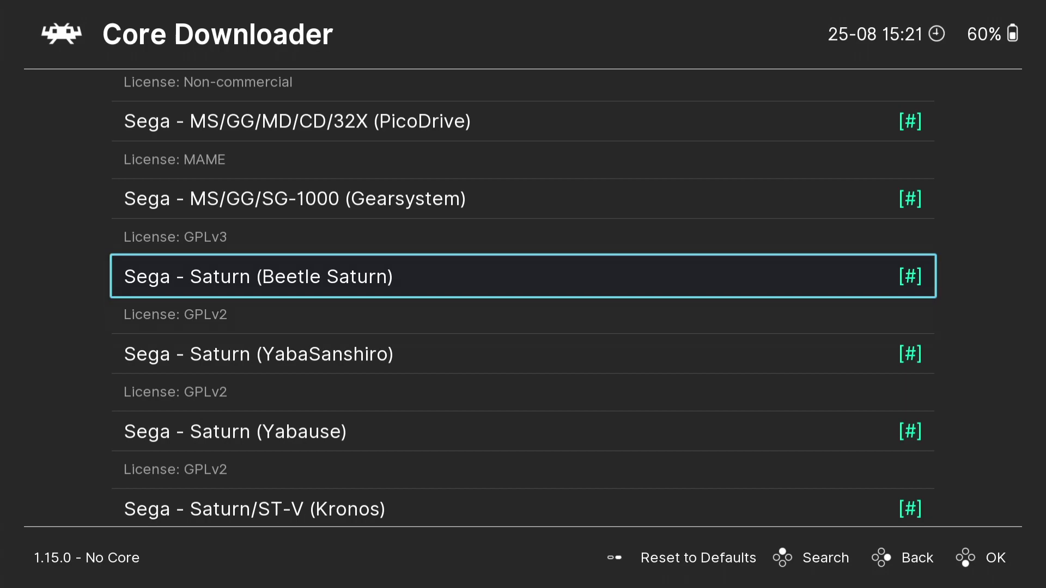
key("Return")
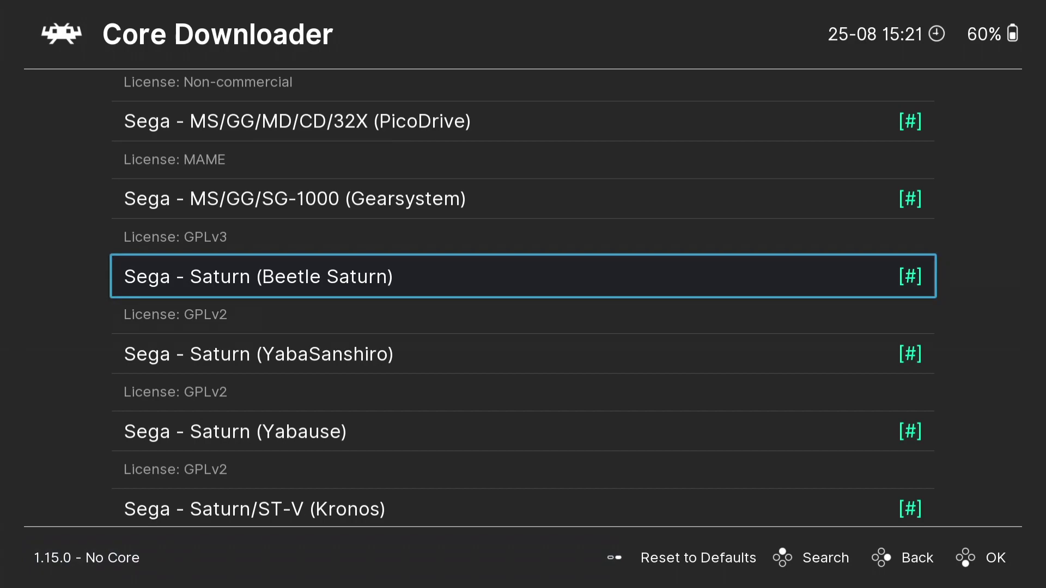
key("BackSpace")
key("BackSpace")
key("BackSpace")
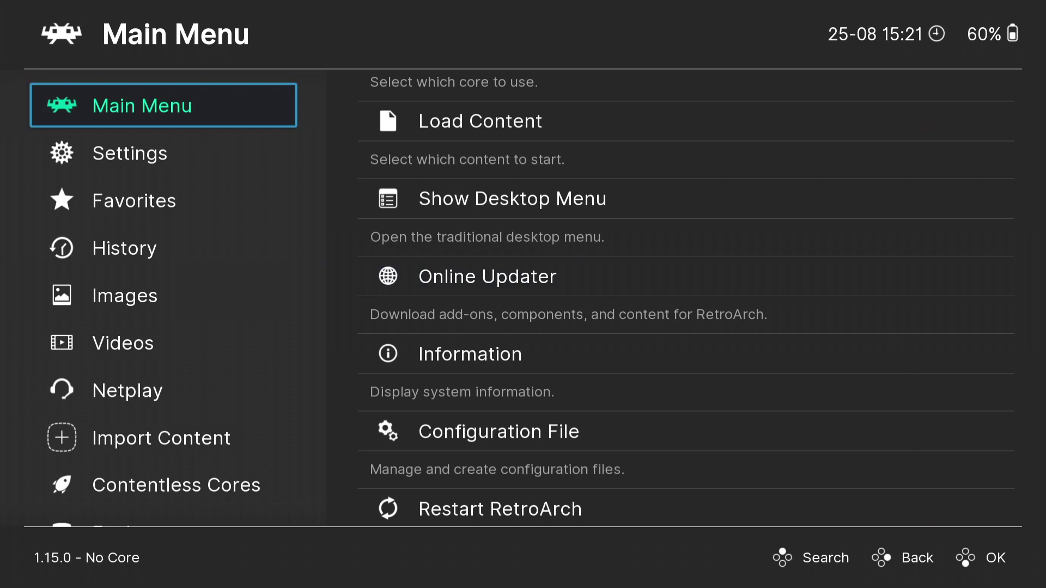
Start loading content and browse the C:\ drive for the game file.
key("Right")
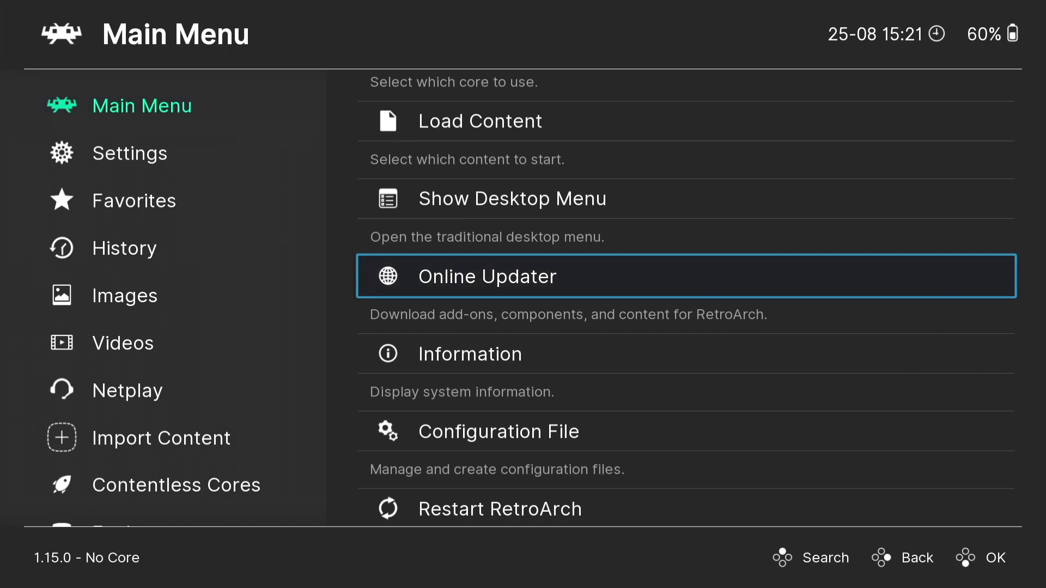
key("Up")
key("Up")
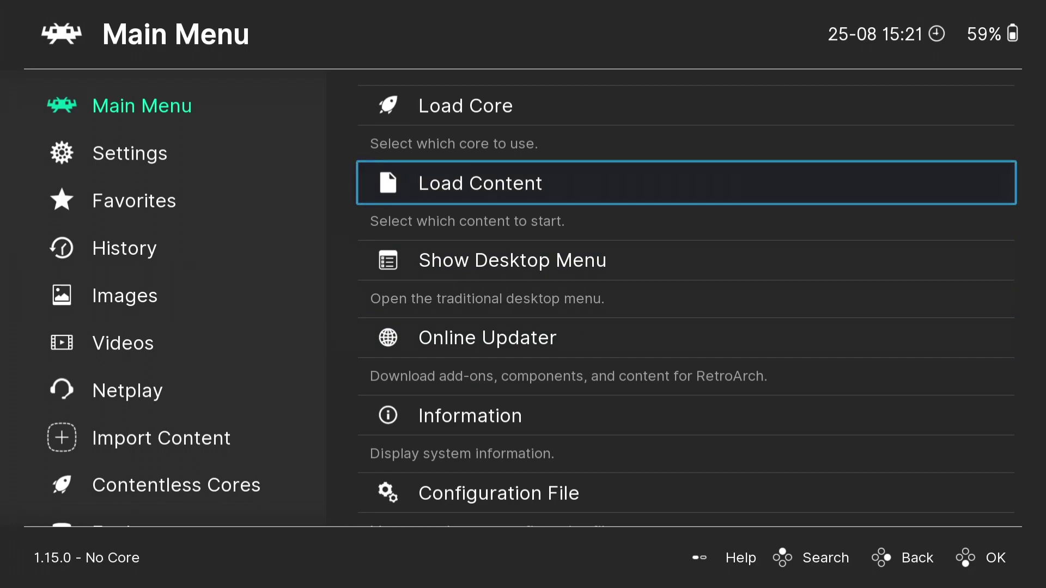
key("Return")
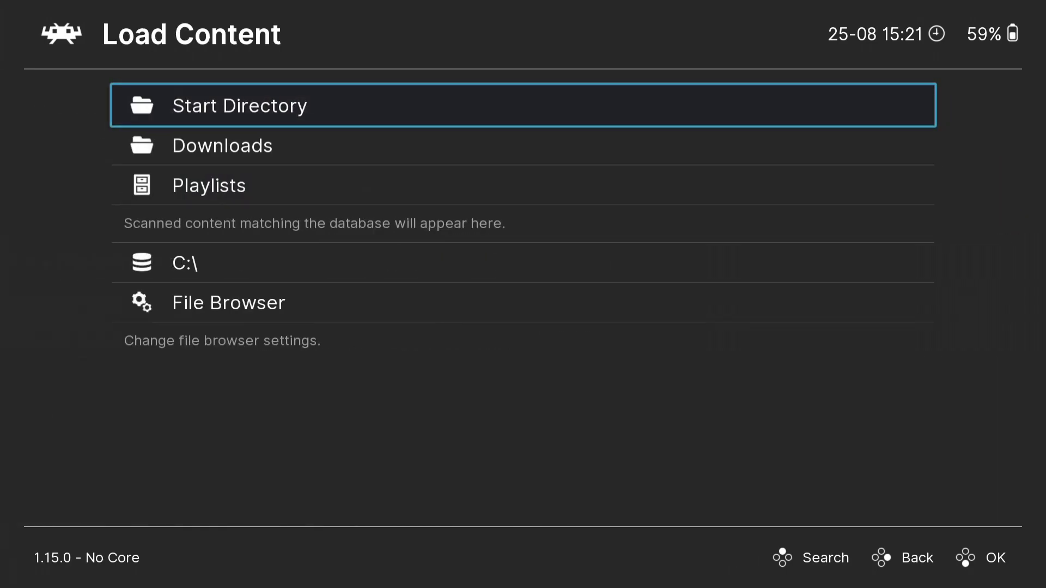
key("Down")
key("Down")
key("Down")
key("Return")
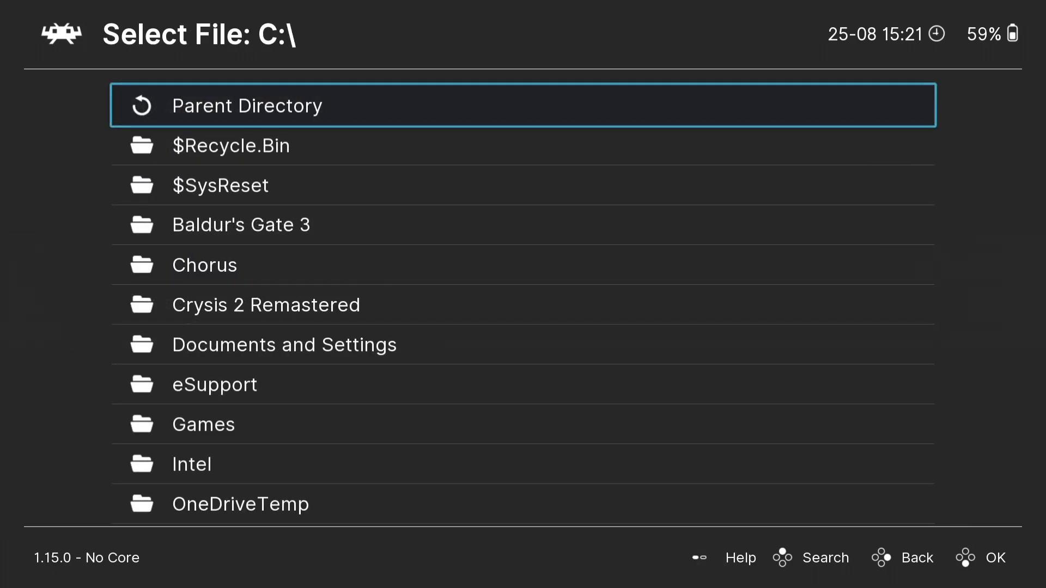
Open the Users folder on the C:\ drive in the content file browser.
key("Down")
key("Down")
key("Down")
key("Down")
key("Down")
key("Down")
key("Down")
key("Down")
key("Down")
key("Down")
key("Down")
key("Down")
key("Down")
key("Down")
key("Down")
key("Down")
key("Down")
key("Down")
key("Return")
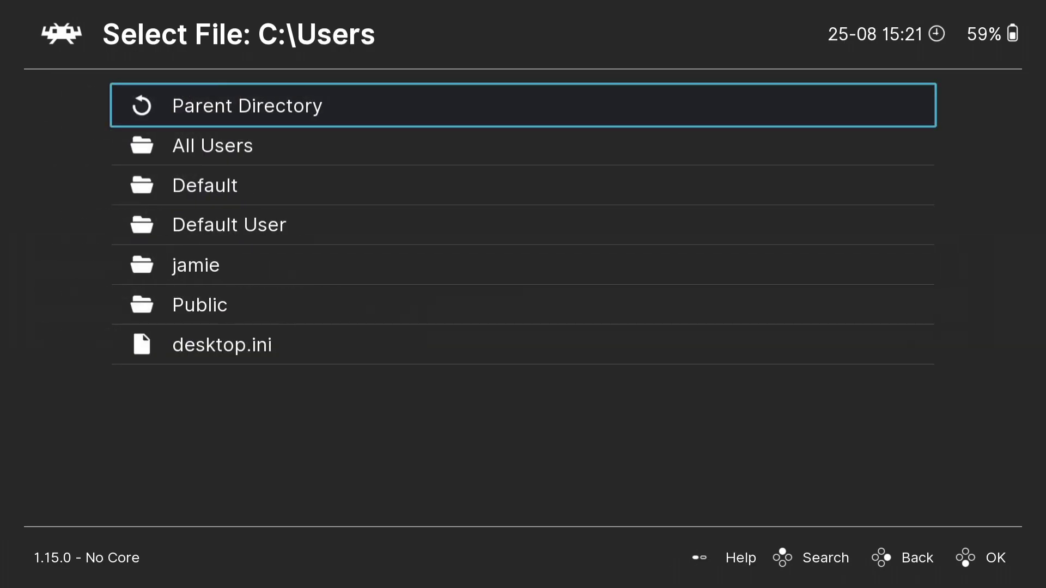
Enter the personal profile folder inside Users and open its Desktop folder.
key("Down")
key("Down")
key("Down")
key("Down")
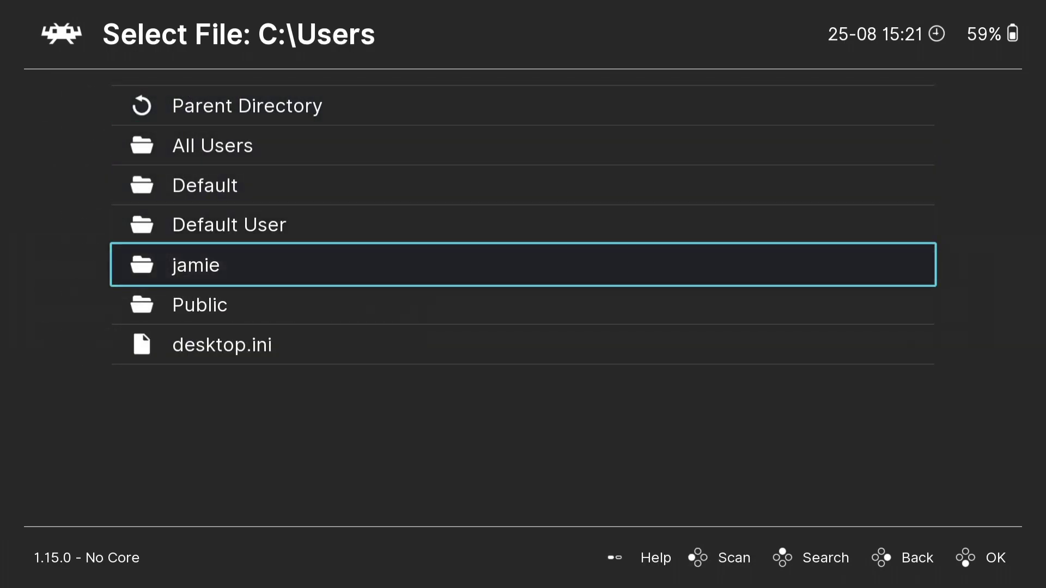
key("Return")
key("Down")
key("Down")
key("Down")
key("Down")
key("Down")
key("Down")
key("Return")
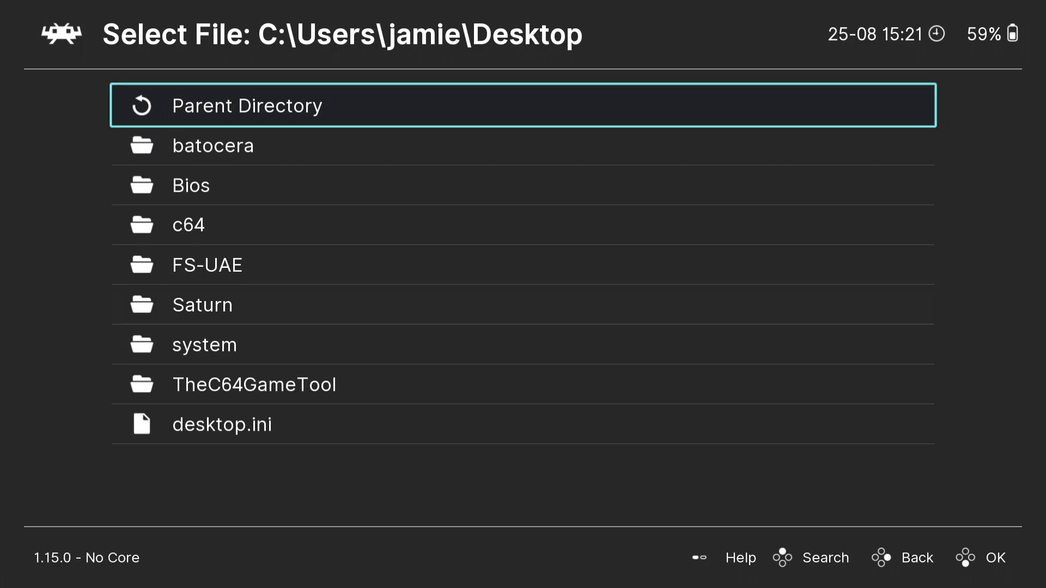
Open the Saturn folder on the desktop and choose its first listed game file to load.
key("Down")
key("Down")
key("Down")
key("Down")
key("Down")
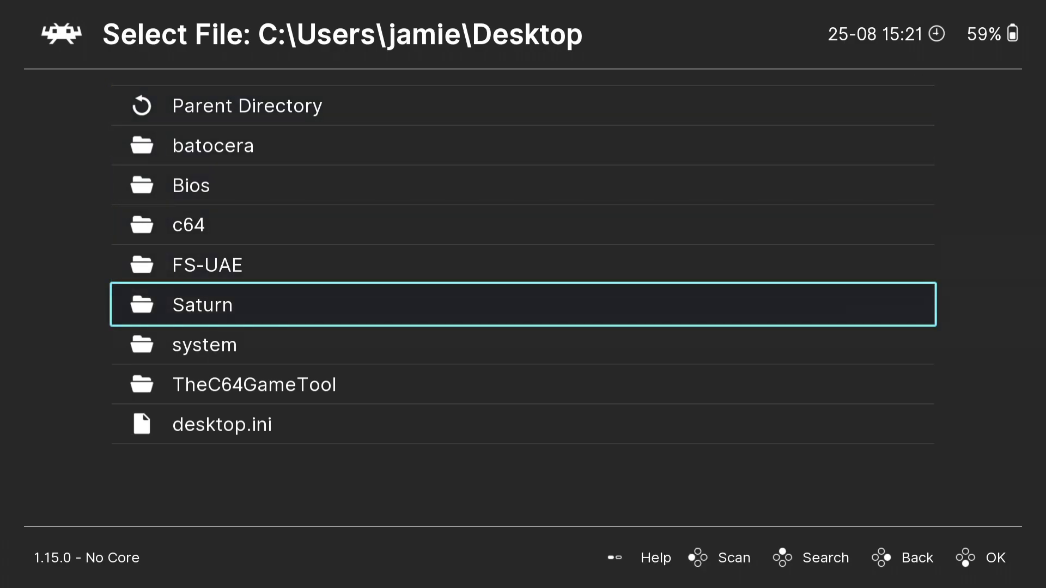
key("Return")
key("Down")
key("Return")
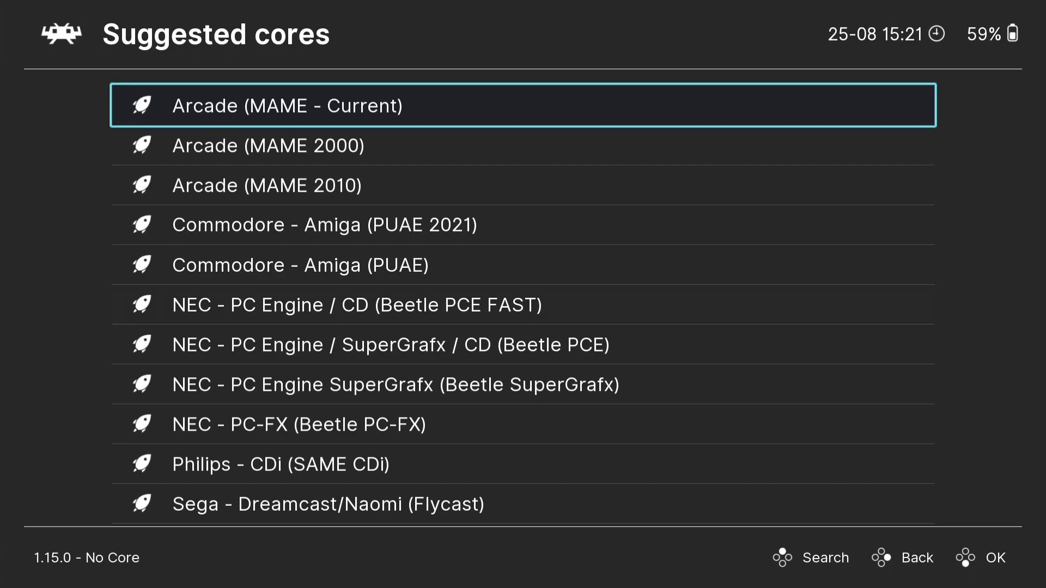
Run the chosen game with the Sega - Saturn (Beetle Saturn) core from the suggested cores.
left_click(523, 145)
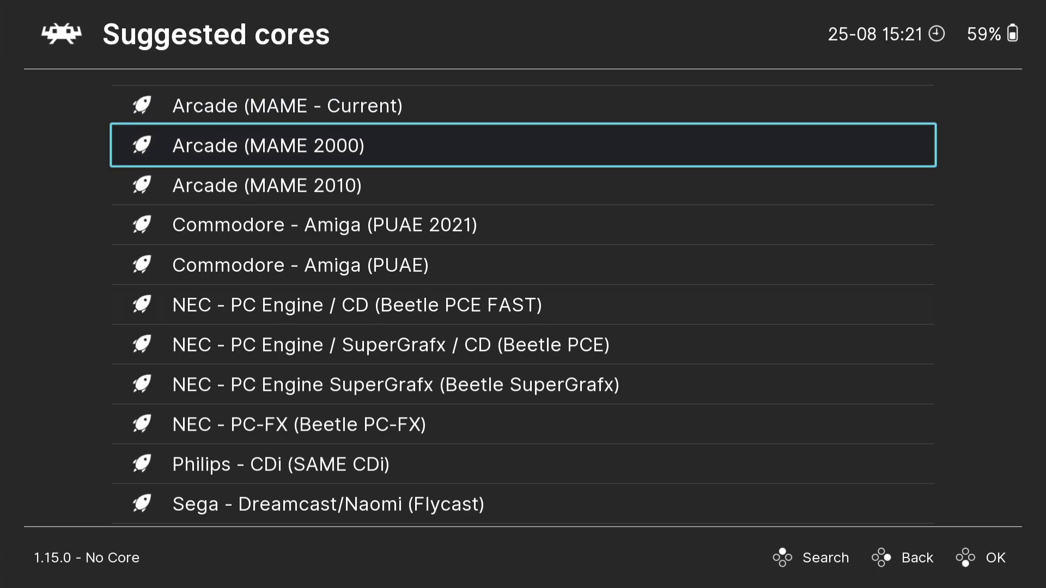
key("Down")
key("Down")
key("Down")
key("Down")
key("Down")
key("Down")
key("Down")
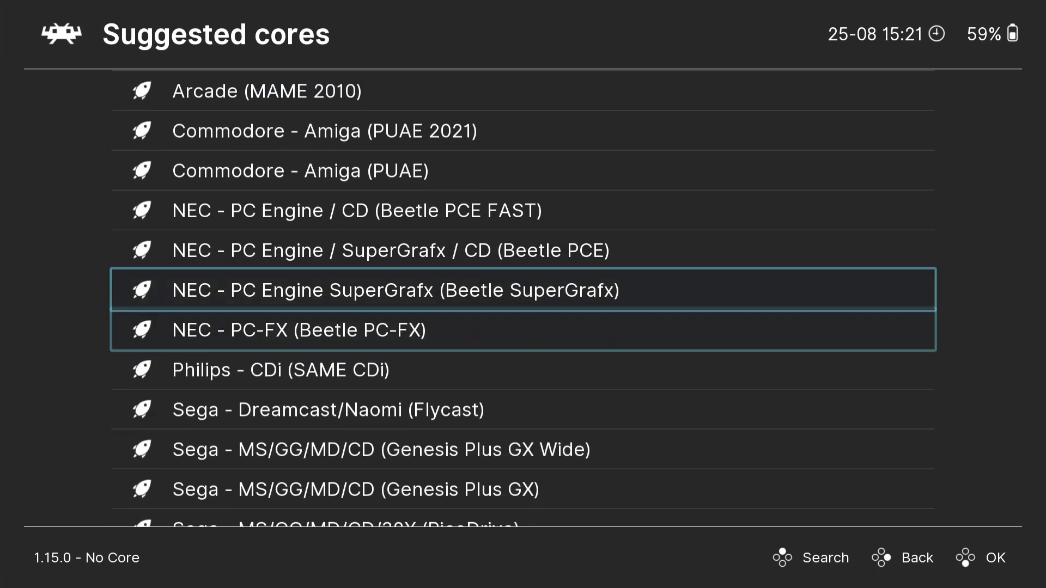
key("Down")
key("Down")
key("Down")
key("Down")
key("Down")
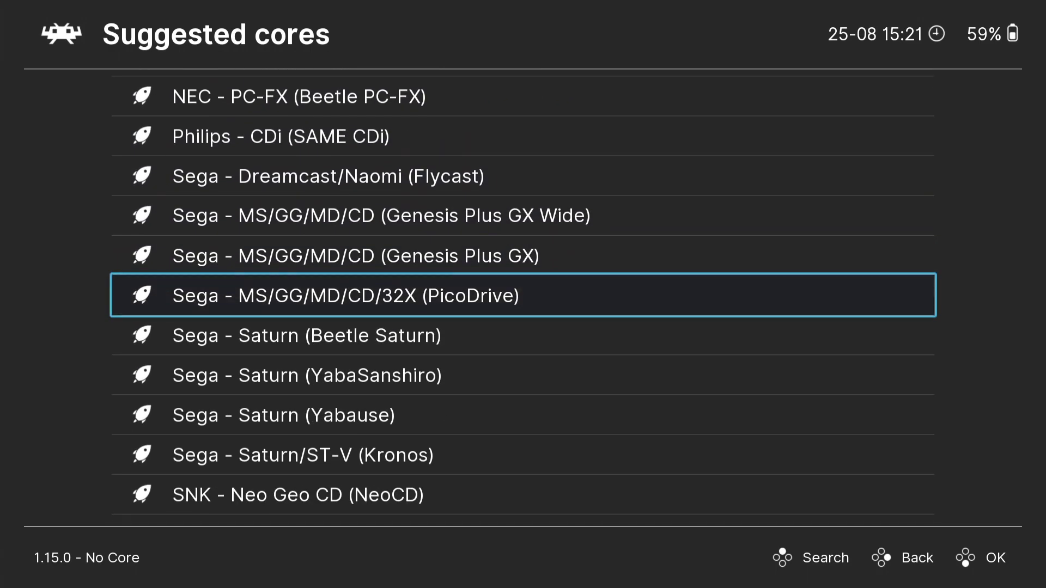
key("Down")
key("Down")
key("Up")
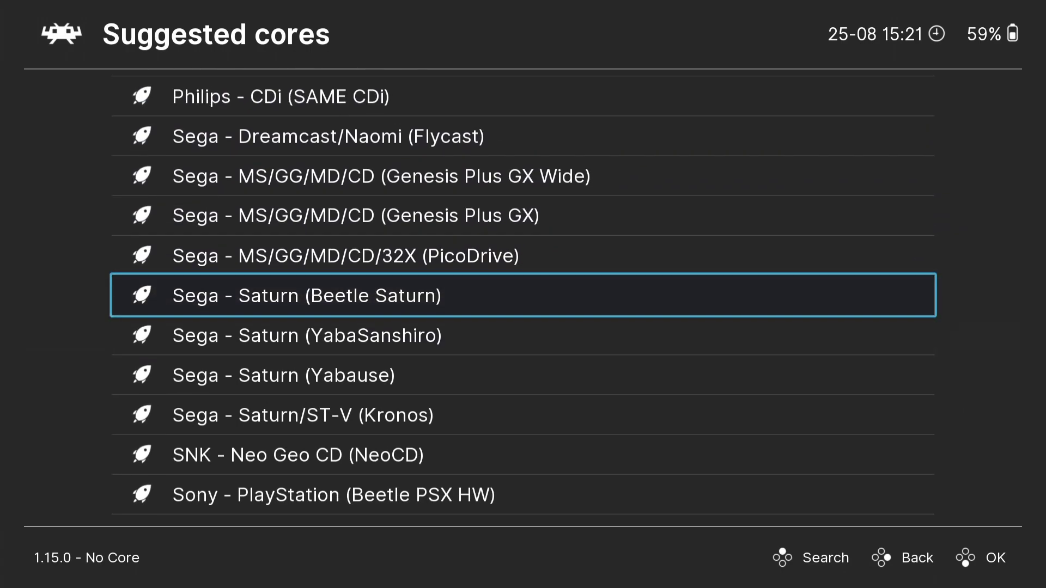
key("Return")
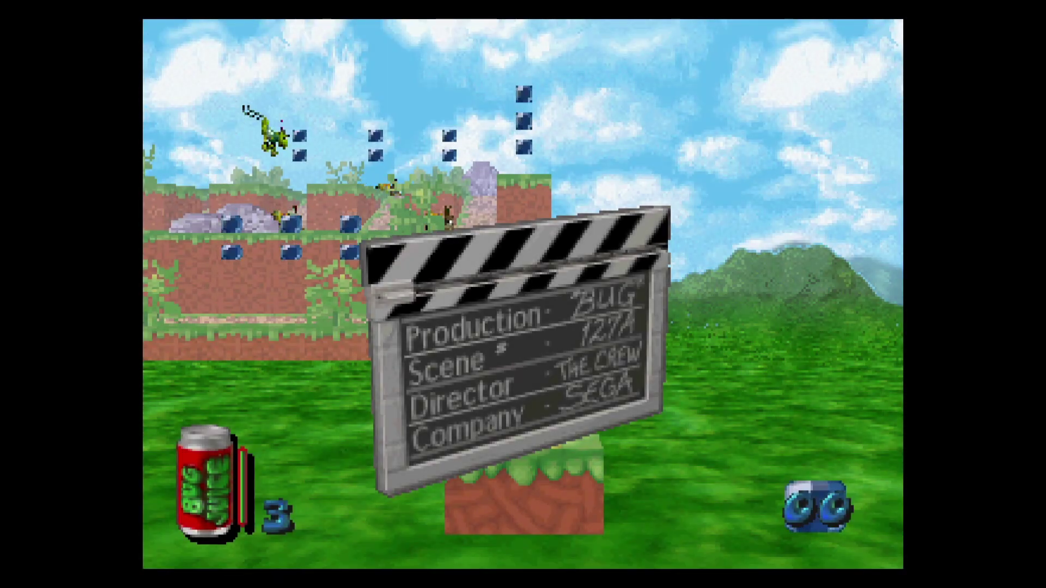
key("Up")
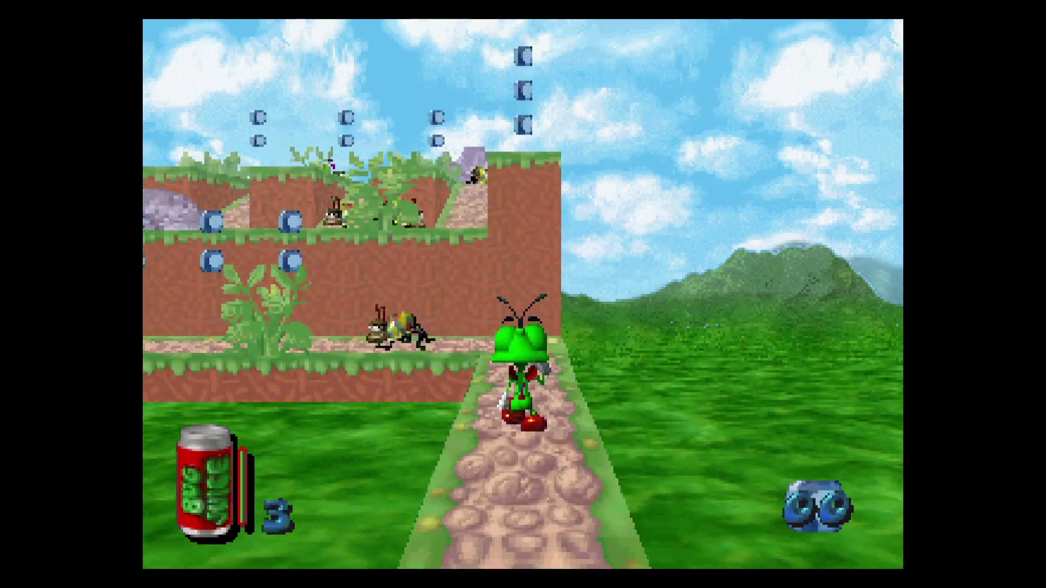
key("Left")
key("Left")
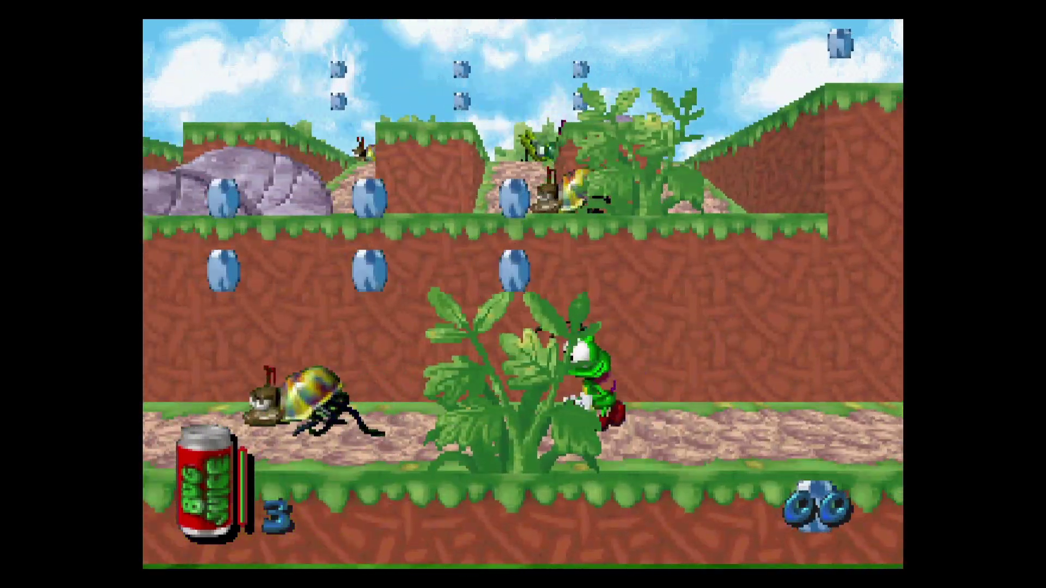
key("z")
key("z")
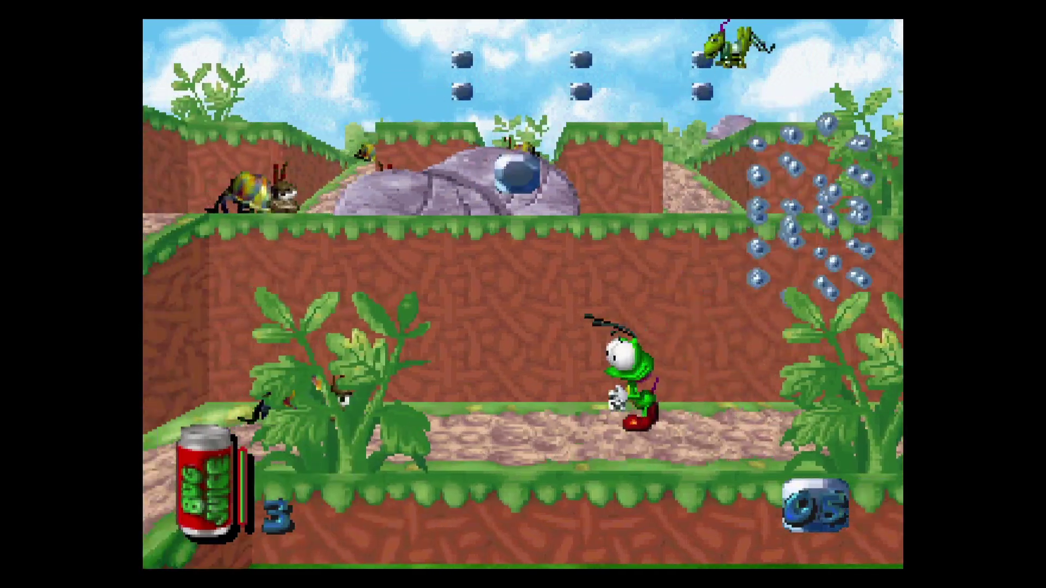
key("Up")
key("Down")
key("Left")
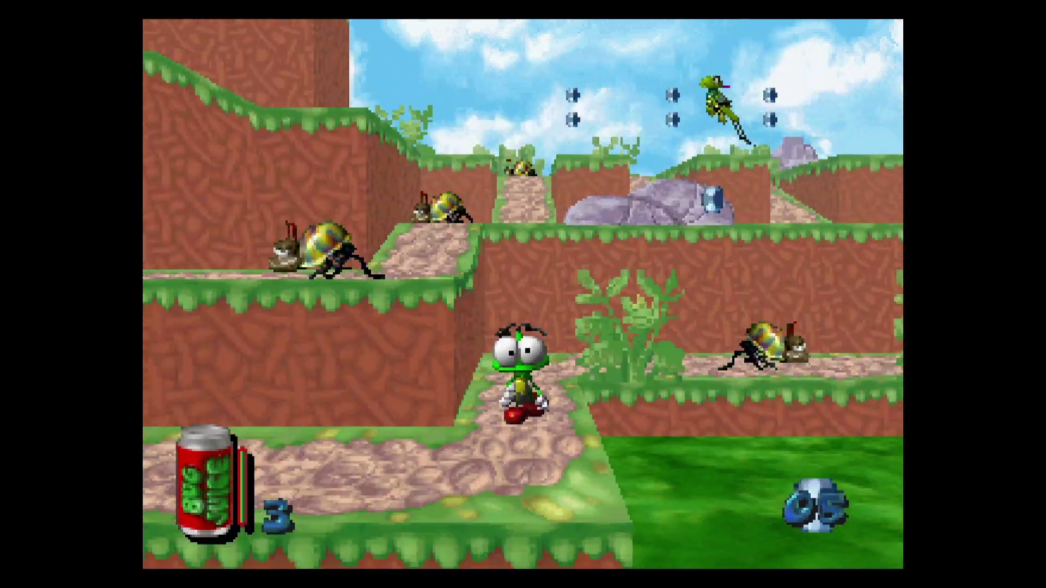
key("z")
key("Up")
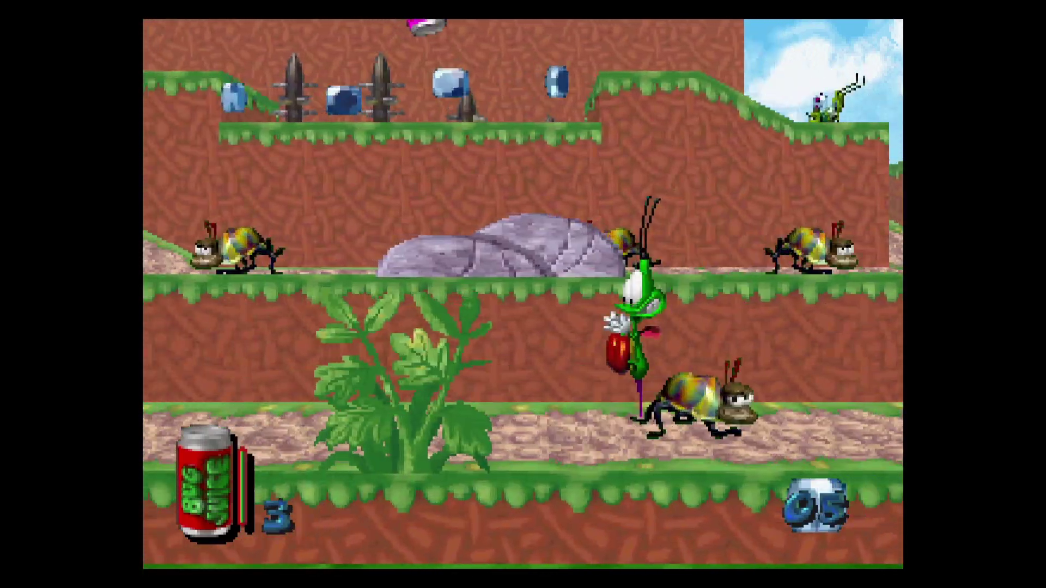
key("Down")
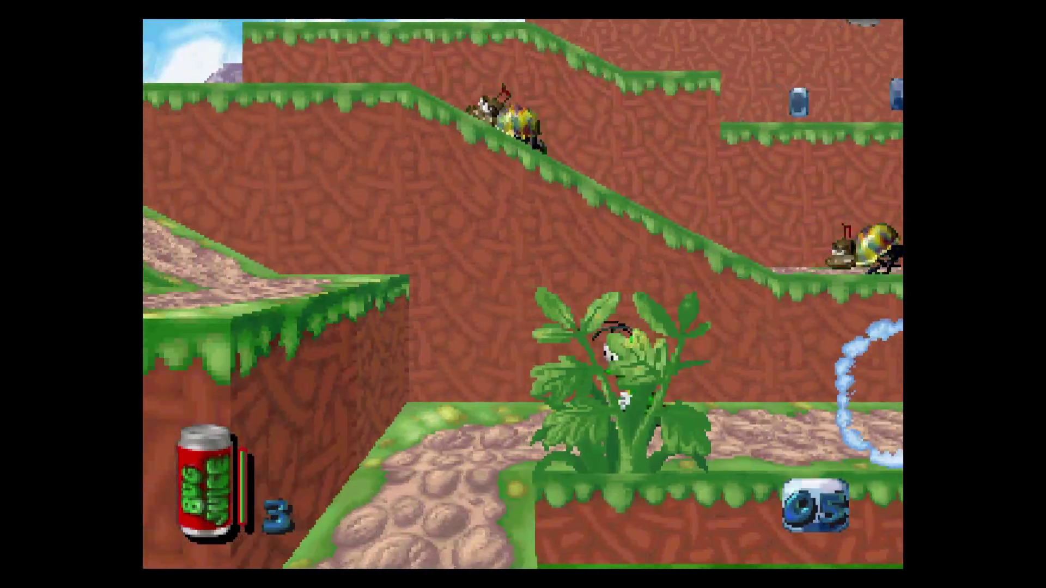
key("Left")
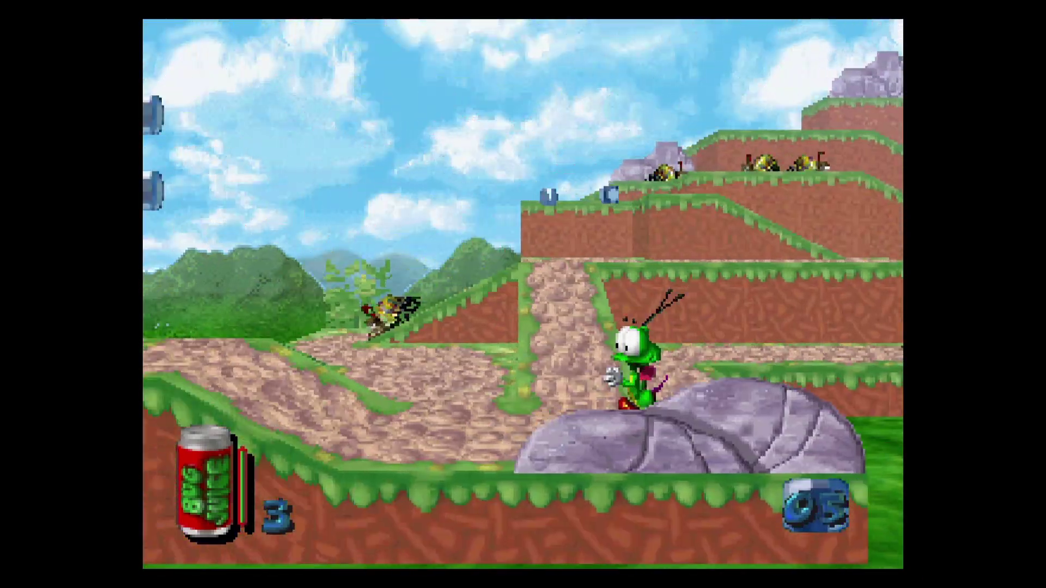
key("Up")
key("Left")
key("Up")
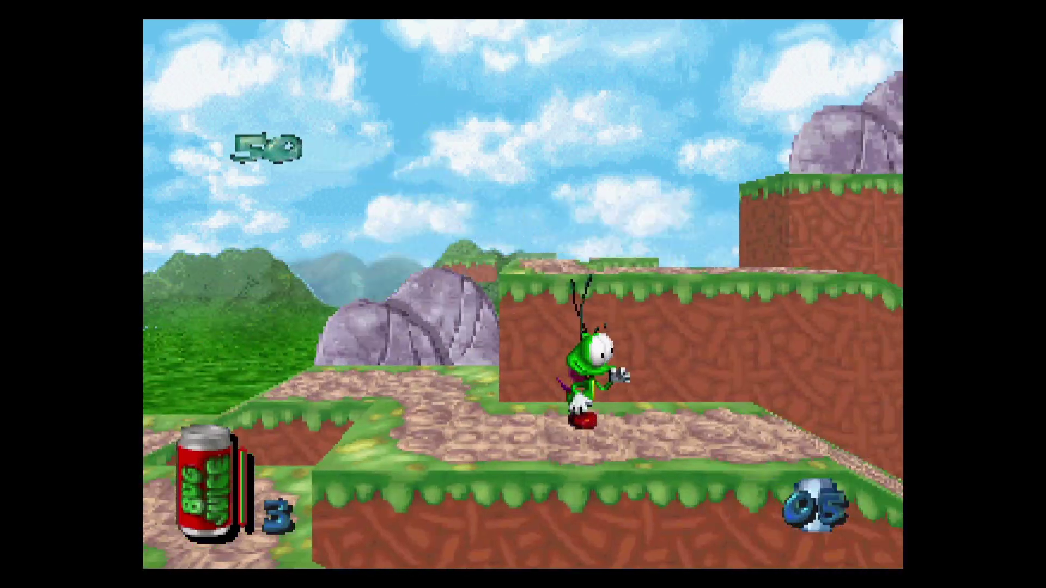
key("Up")
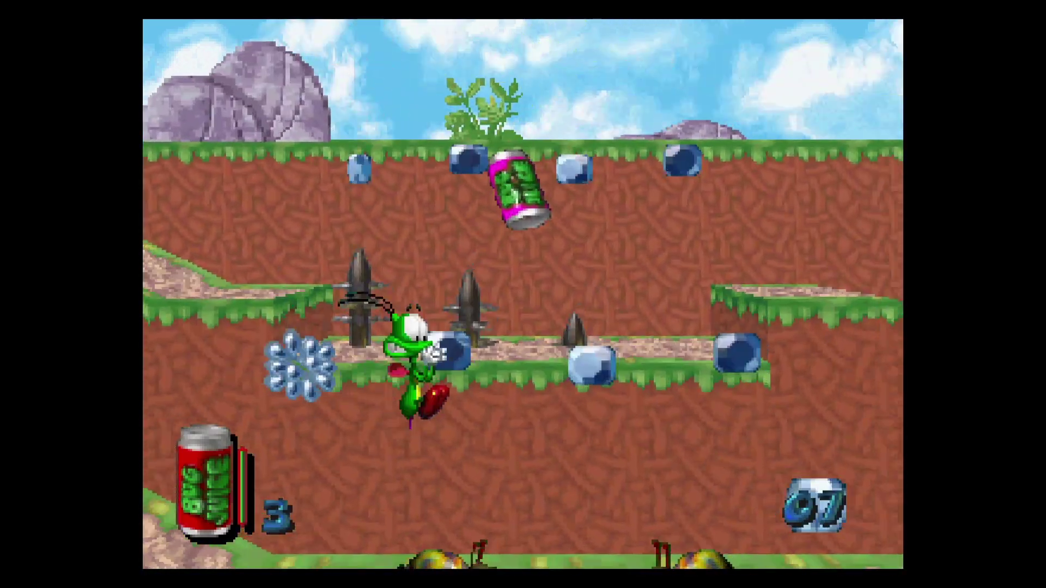
key("Down")
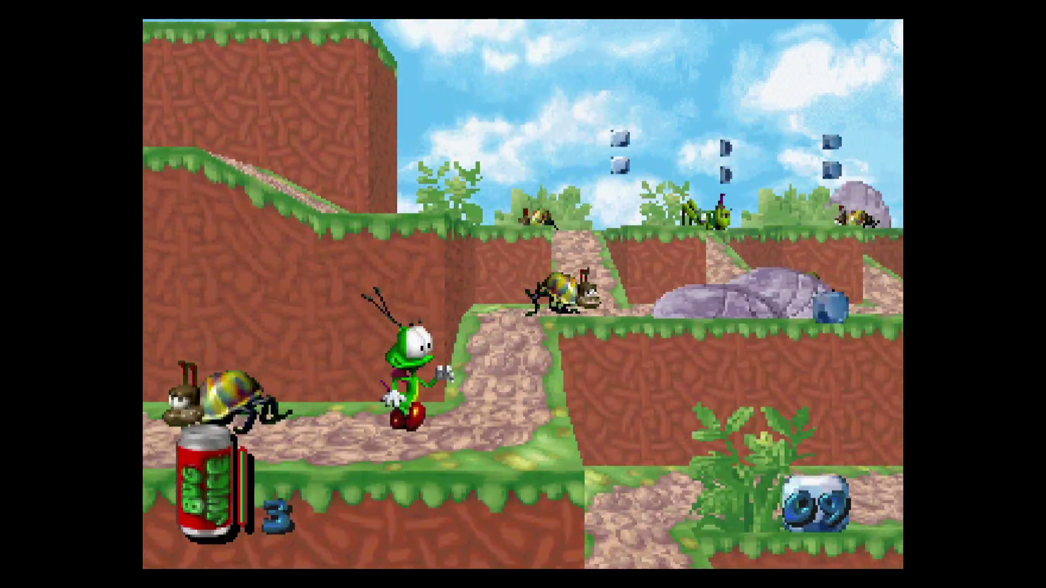
key("Up")
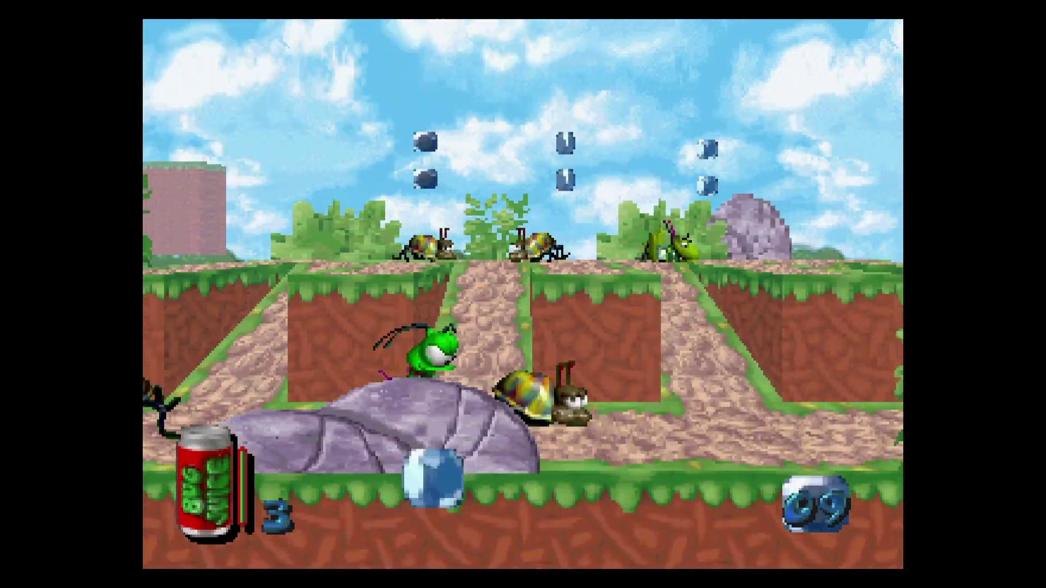
key("Up")
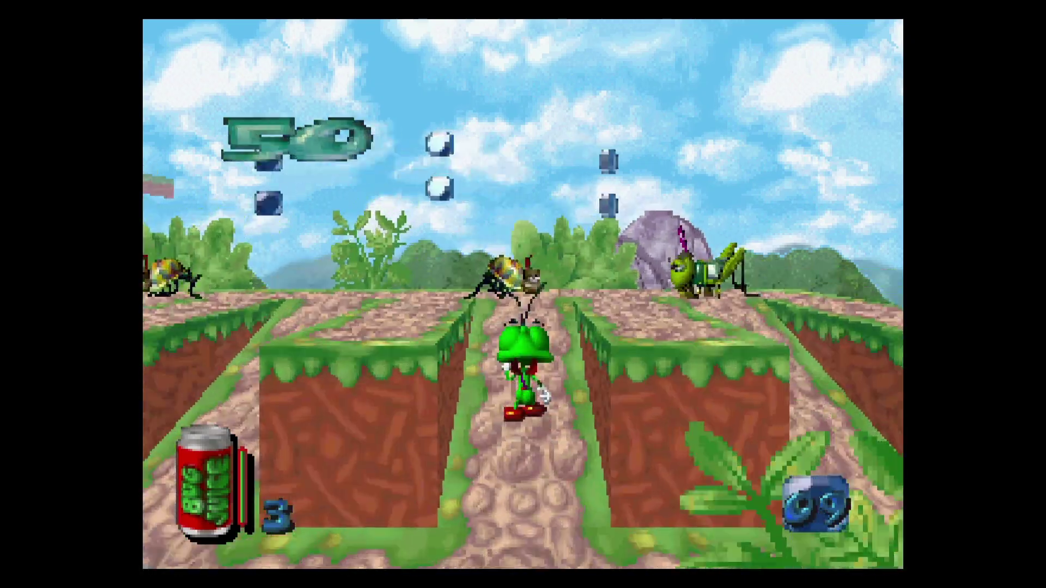
key("Up")
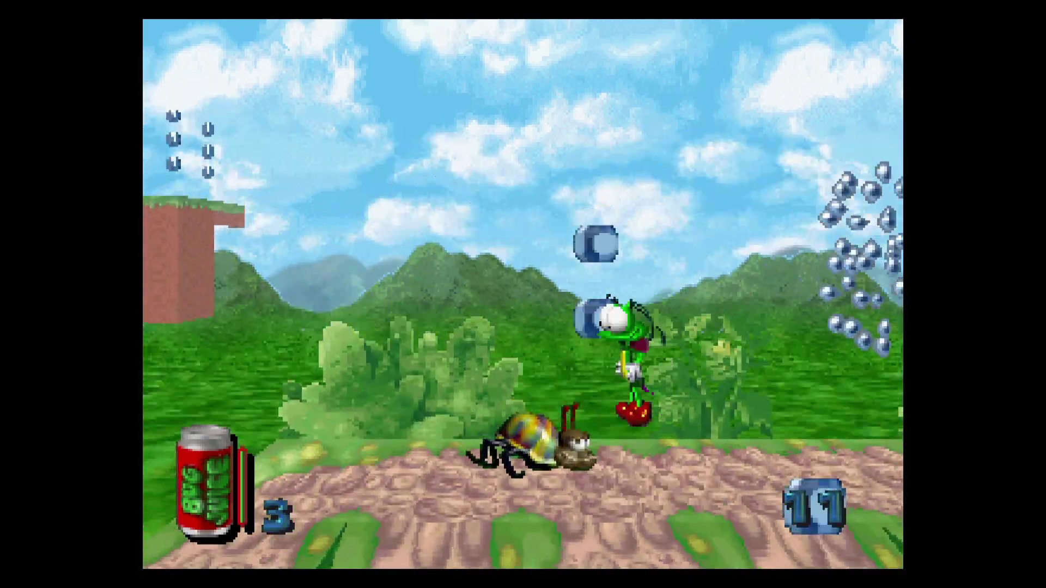
Bring up the RetroArch menu over the running game and go to Import Content.
key("F1")
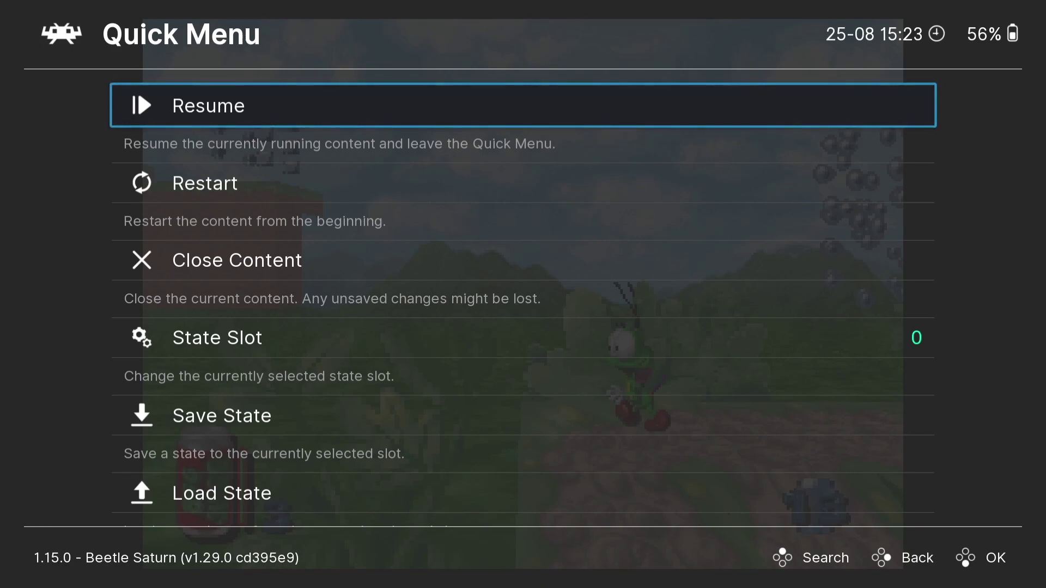
key("BackSpace")
key("Left")
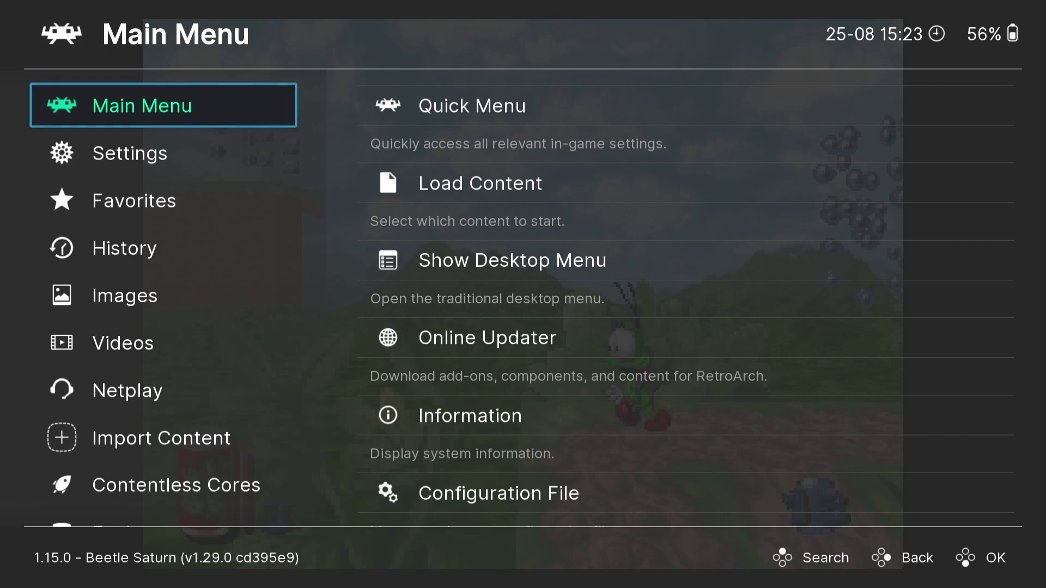
key("Down")
key("Down")
key("Down")
key("Down")
key("Down")
key("Down")
key("Down")
key("Right")
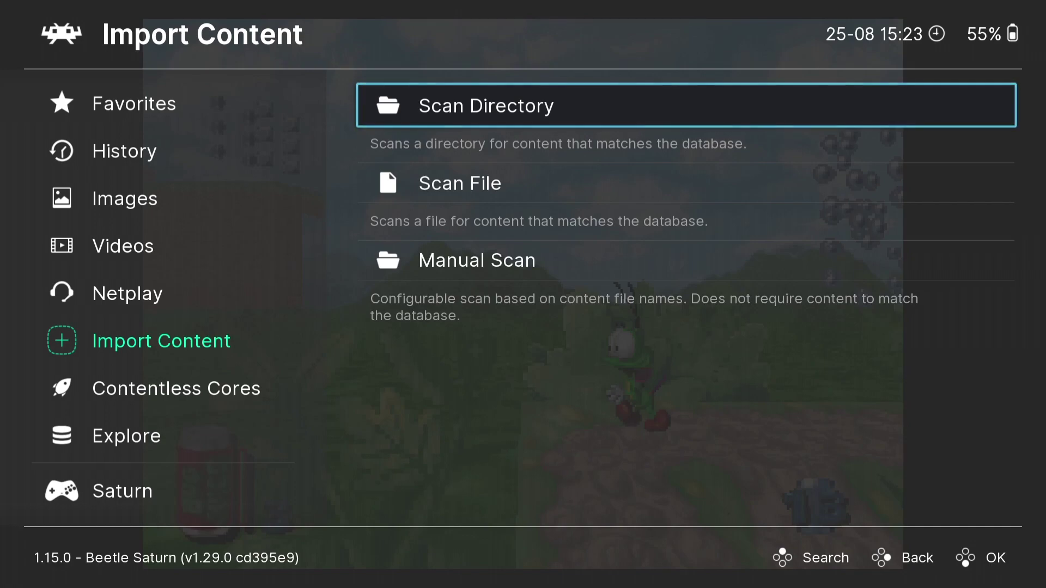
Start a Scan Directory import and open the Users folder on the C:\ drive.
key("Return")
key("Return")
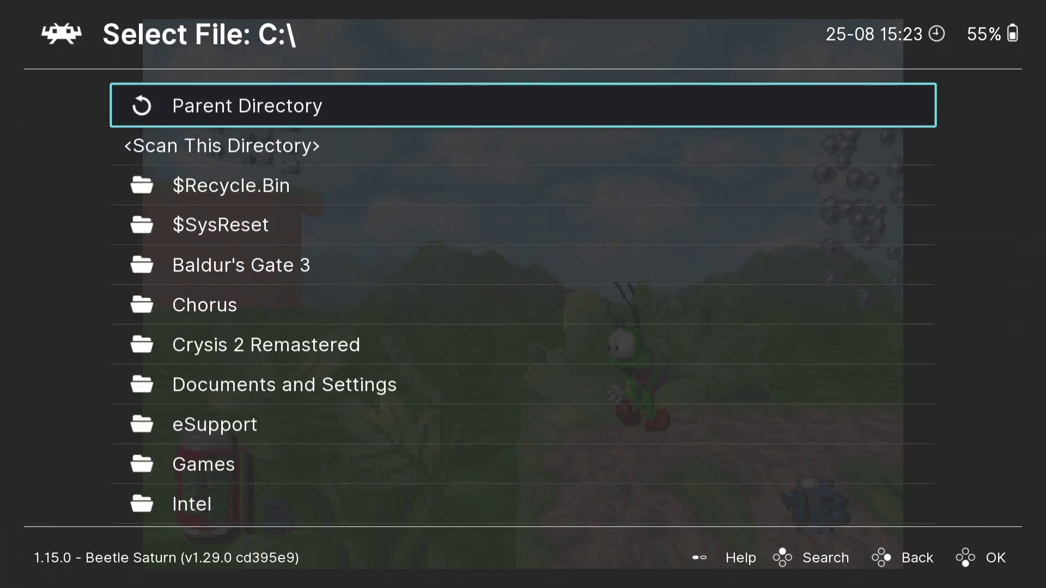
key("Down")
key("Down")
key("Down")
key("Down")
key("Down")
key("Down")
key("Down")
key("Down")
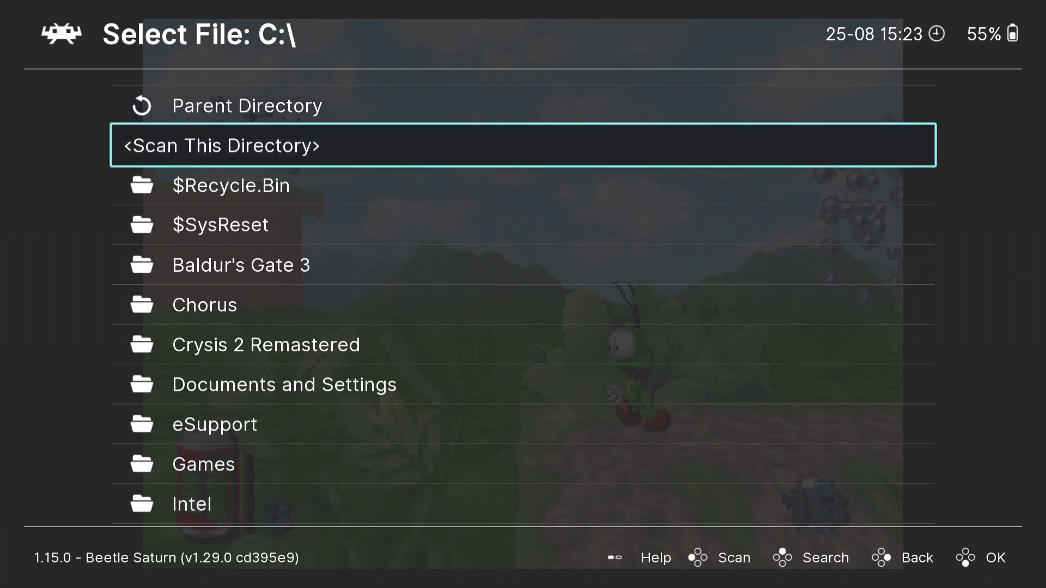
key("Down")
key("Down")
key("Down")
key("Down")
key("Down")
key("Down")
key("Down")
key("Down")
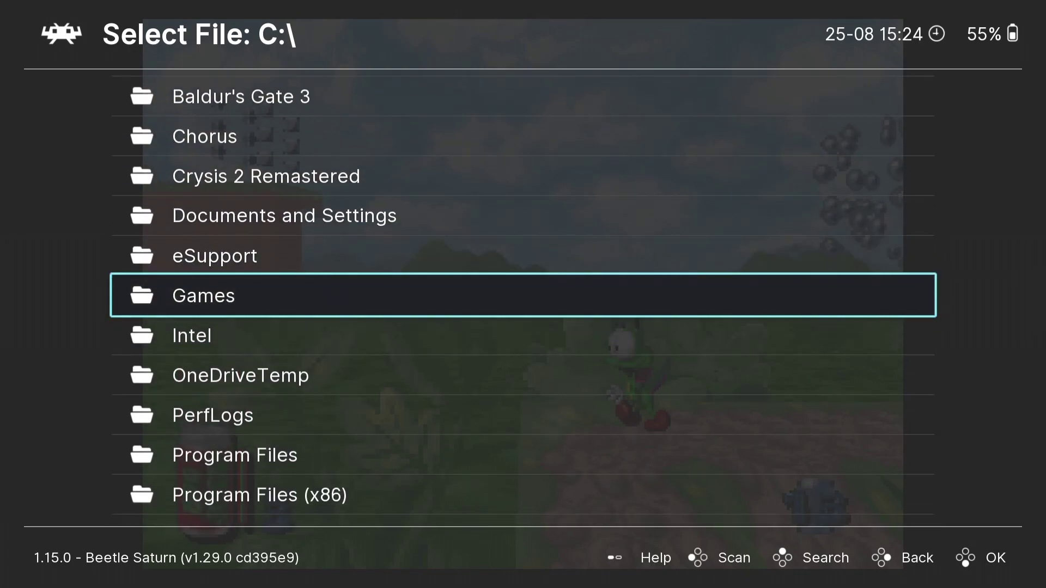
key("Down")
key("Down")
key("Down")
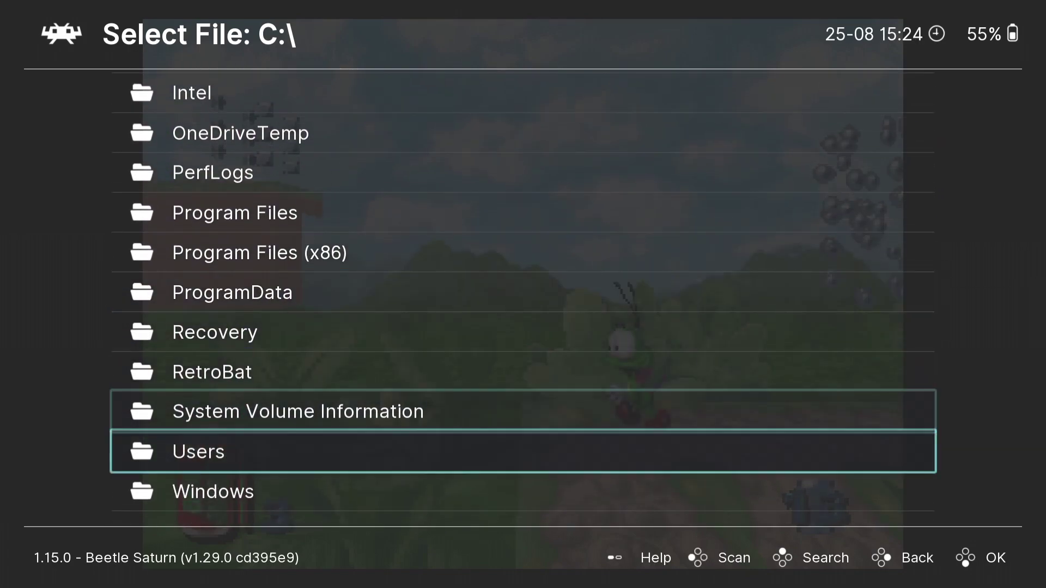
key("Return")
Navigate through the personal profile folder to its Desktop folder for the directory scan.
key("Down")
key("Down")
key("Down")
key("Down")
key("Down")
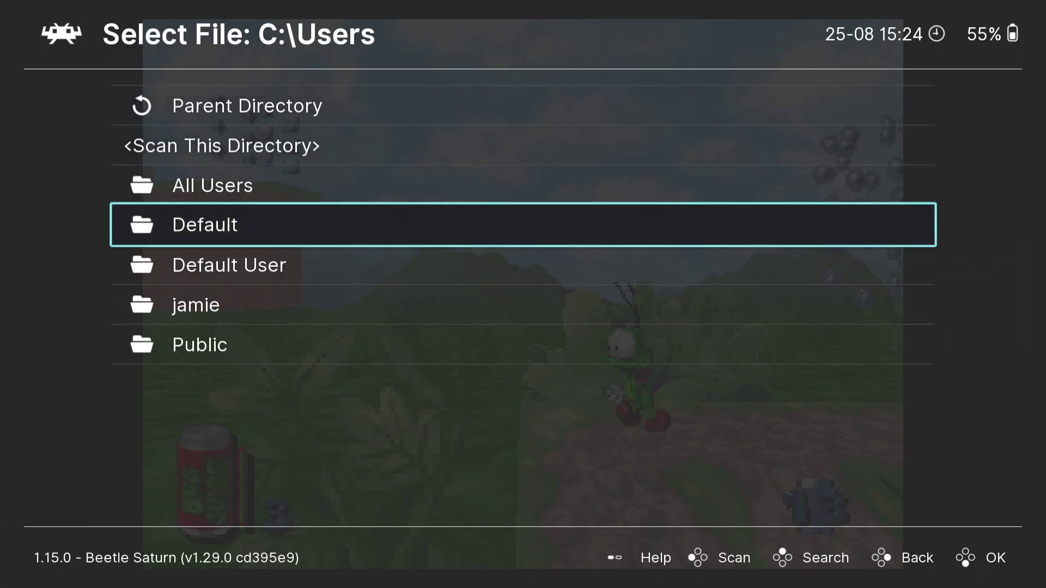
key("Return")
key("Down")
key("Down")
key("Down")
key("Down")
key("Down")
key("Down")
key("Down")
key("Return")
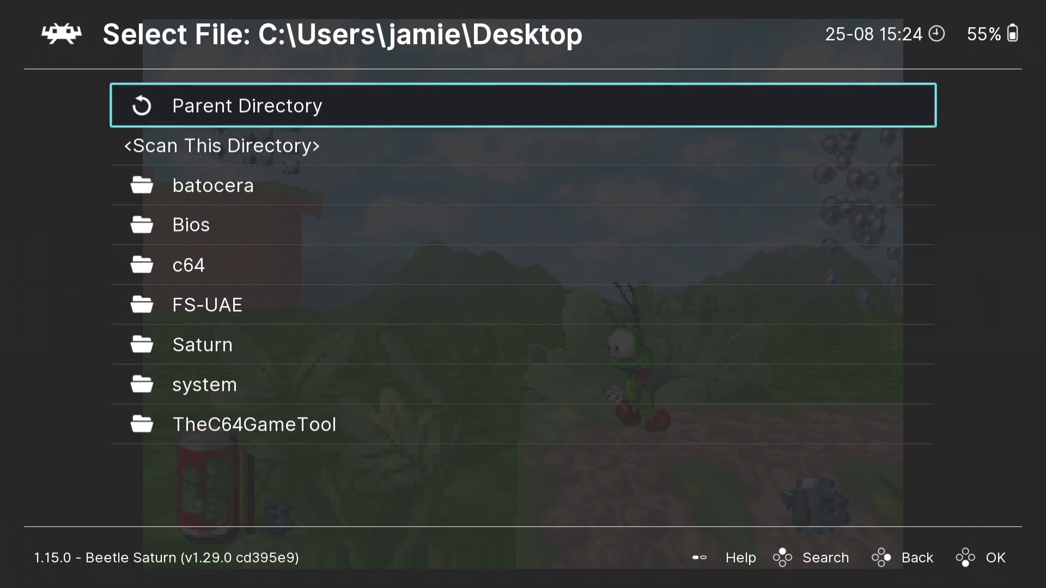
Scan the desktop's Saturn folder for games and back out to the C:\ drive listing.
key("Down")
key("Down")
key("Down")
key("Down")
key("Down")
key("Down")
key("Return")
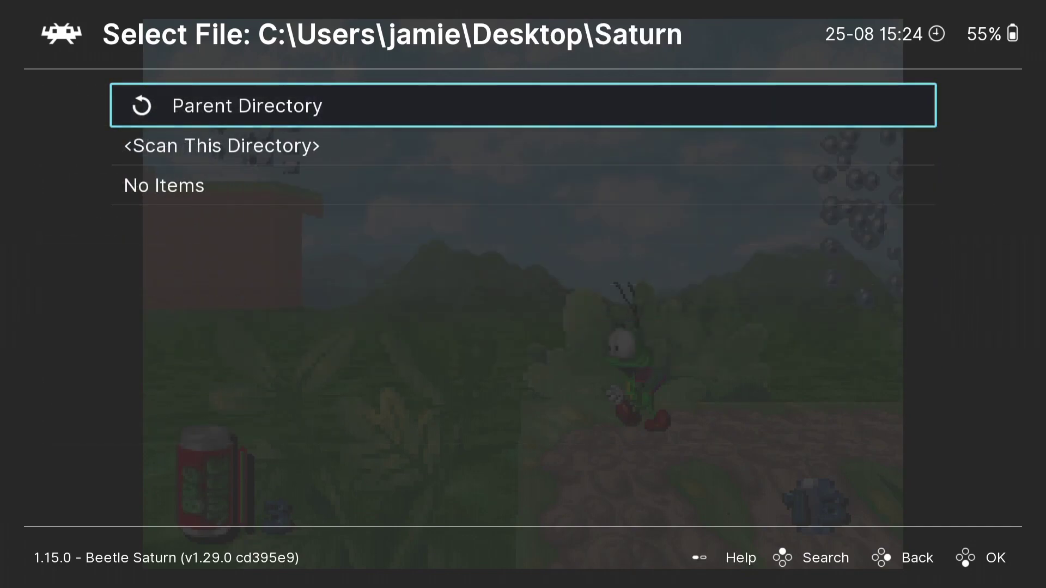
key("Down")
key("Return")
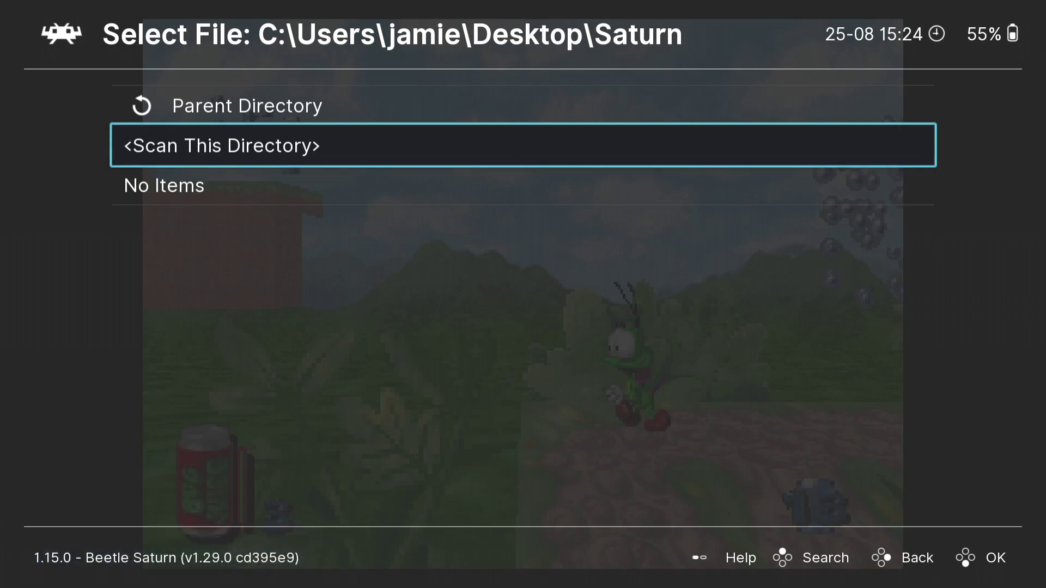
key("BackSpace")
key("BackSpace")
key("BackSpace")
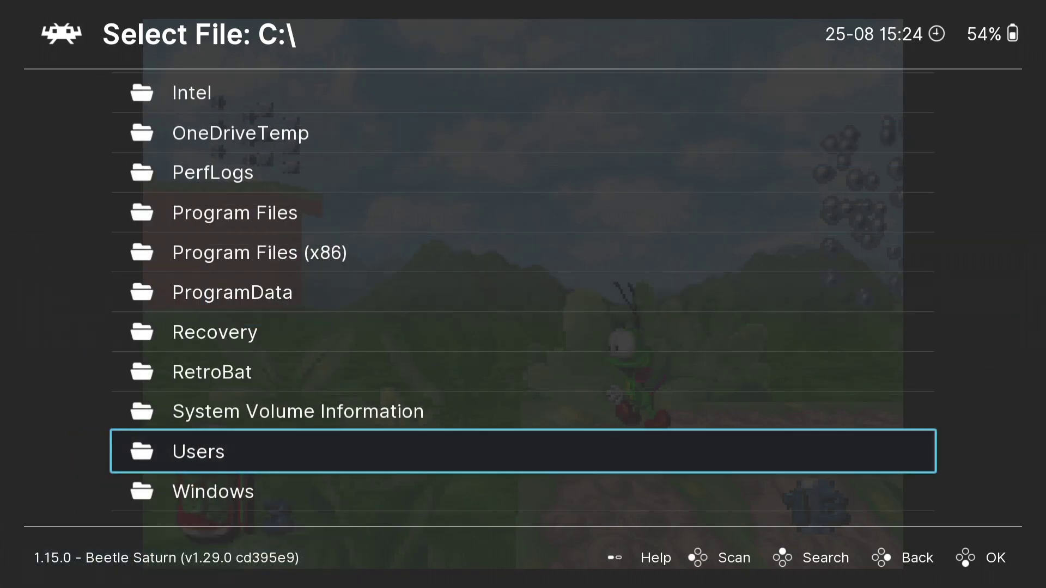
Leave the file browser and go into the Saturn playlist to view the Bug! (USA) (R) entry.
key("BackSpace")
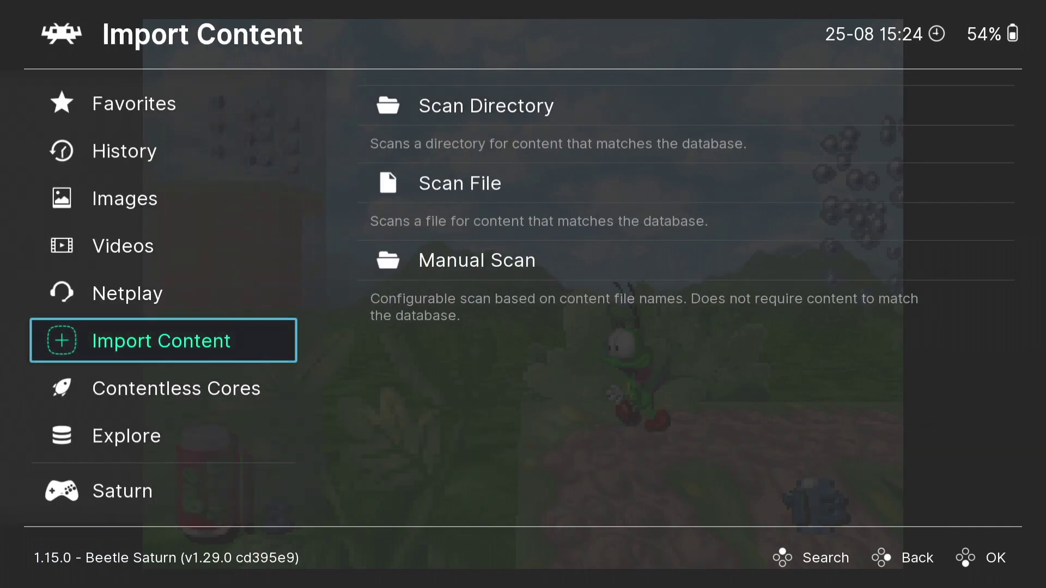
key("Up")
key("Up")
key("Down")
key("Down")
key("Down")
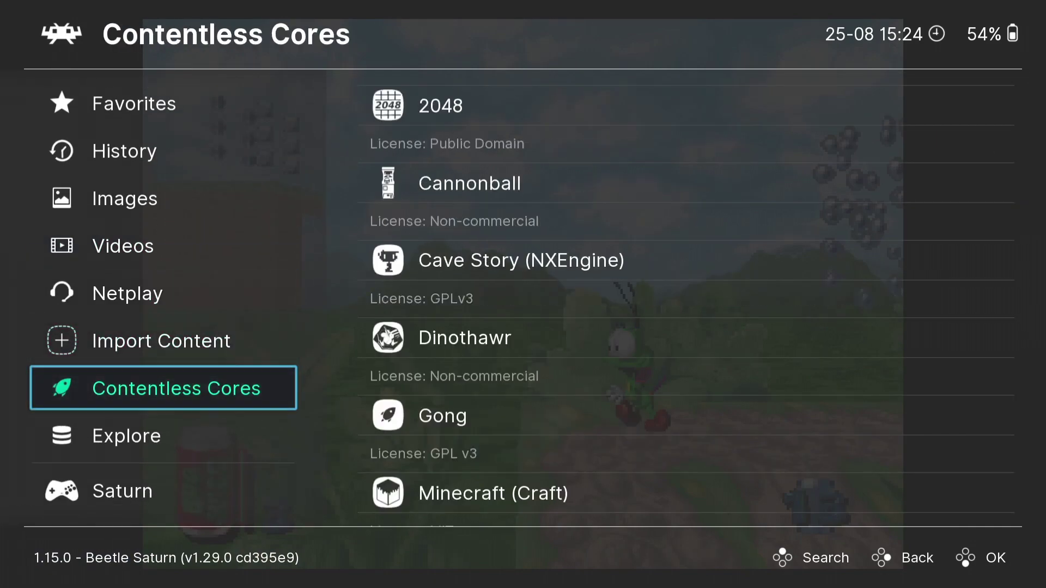
key("Down")
key("Down")
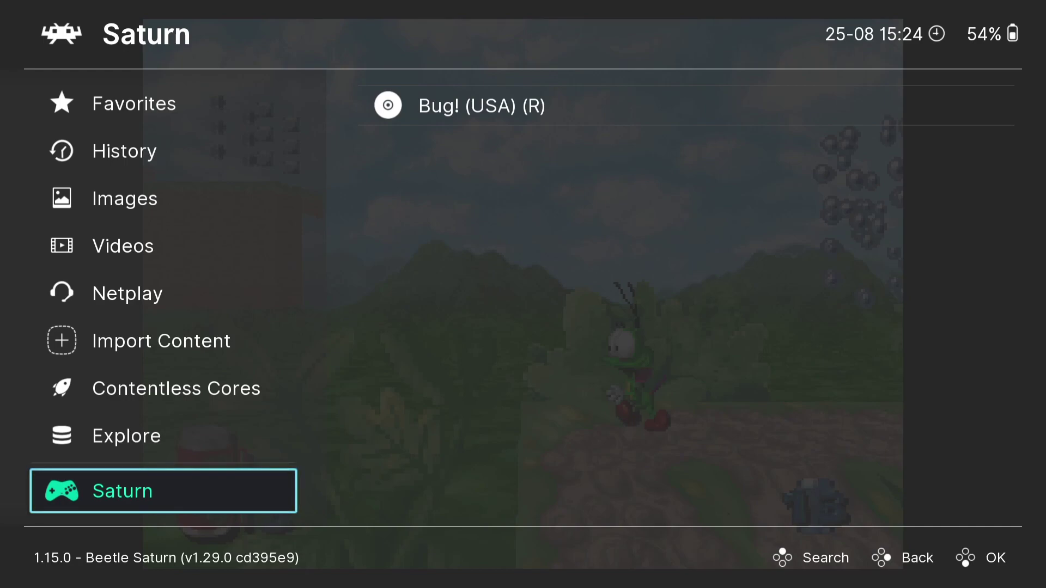
key("Right")
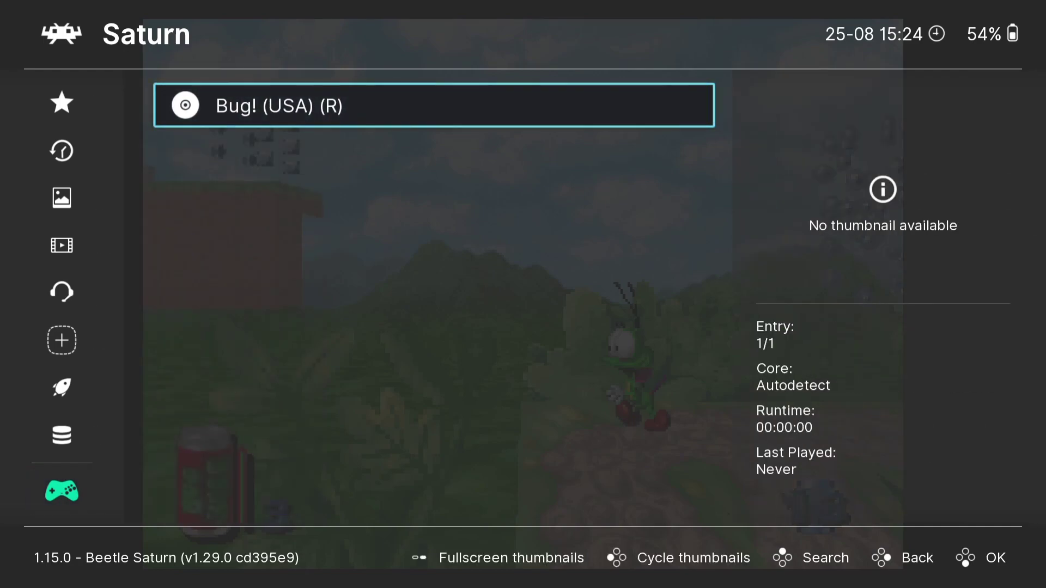
Save the current configuration from the Configuration File options and return to the Main Menu.
key("Left")
key("Down")
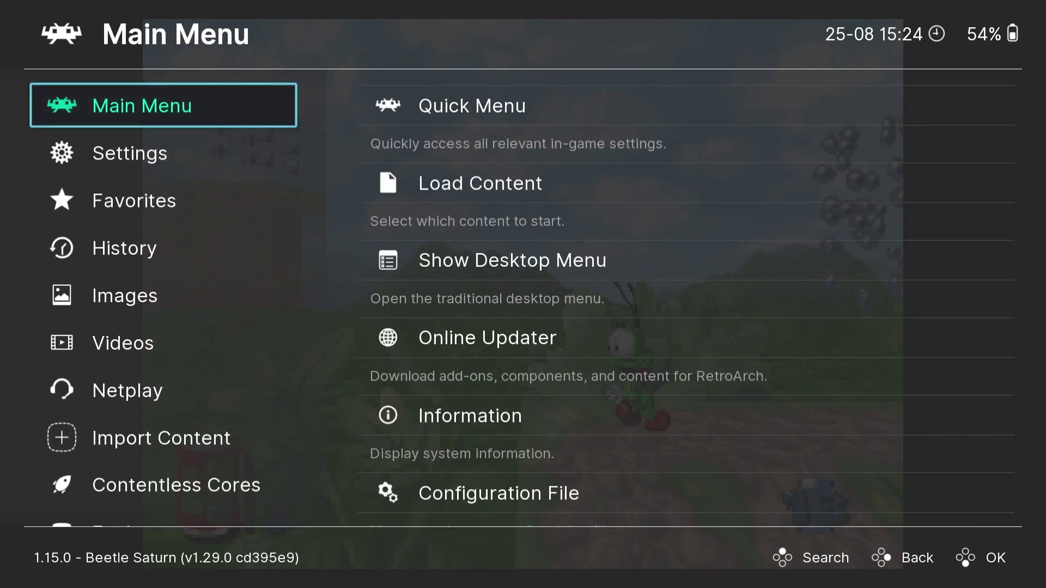
key("Right")
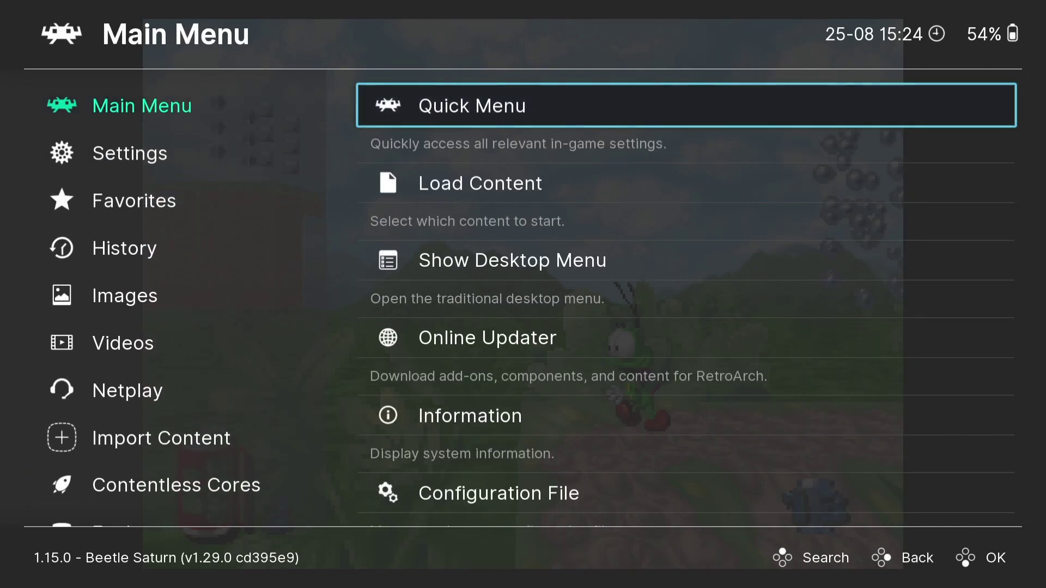
key("Down")
key("Down")
key("Down")
key("Down")
key("Down")
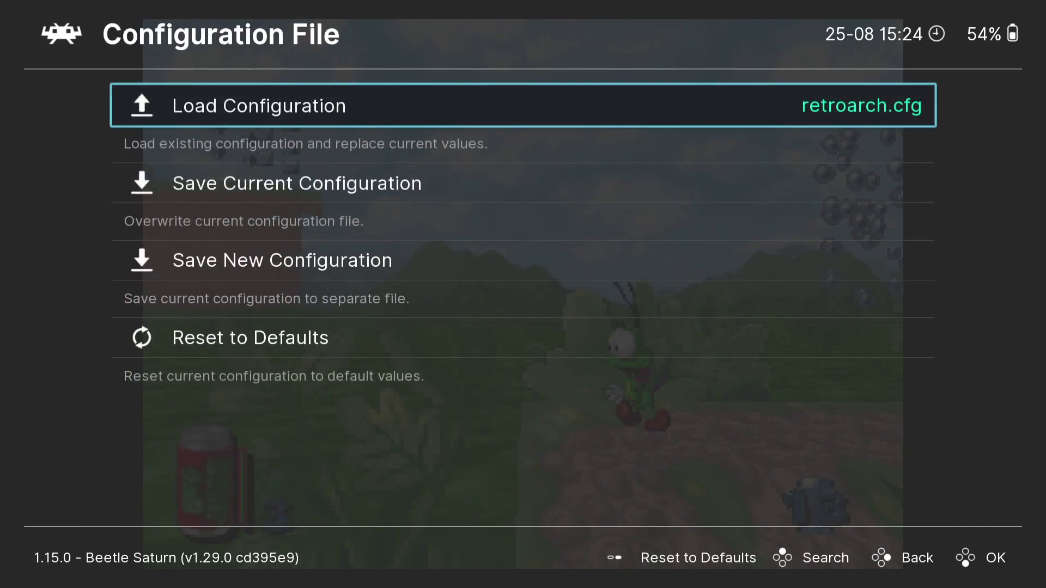
key("Down")
key("Return")
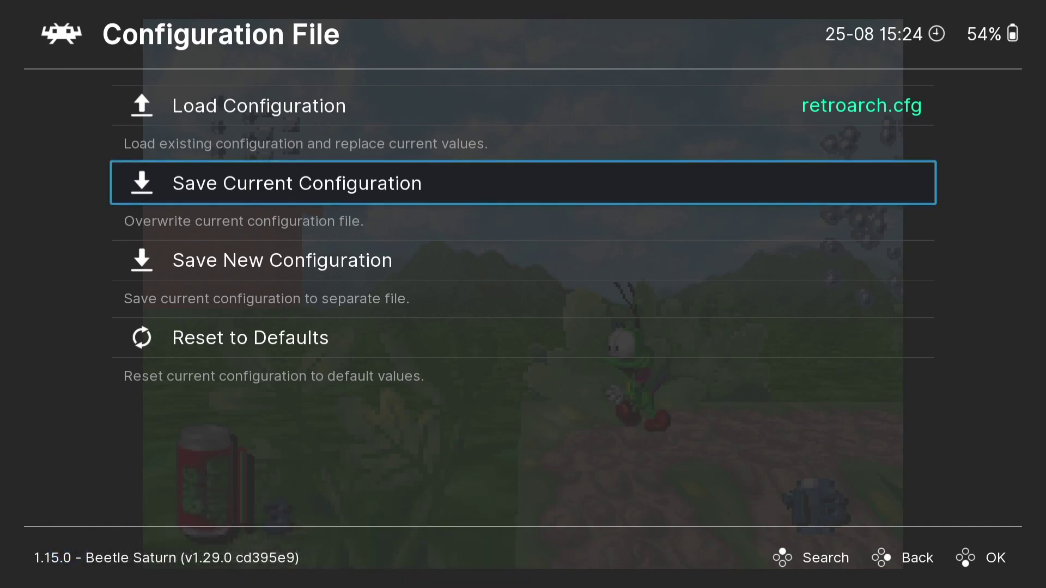
key("BackSpace")
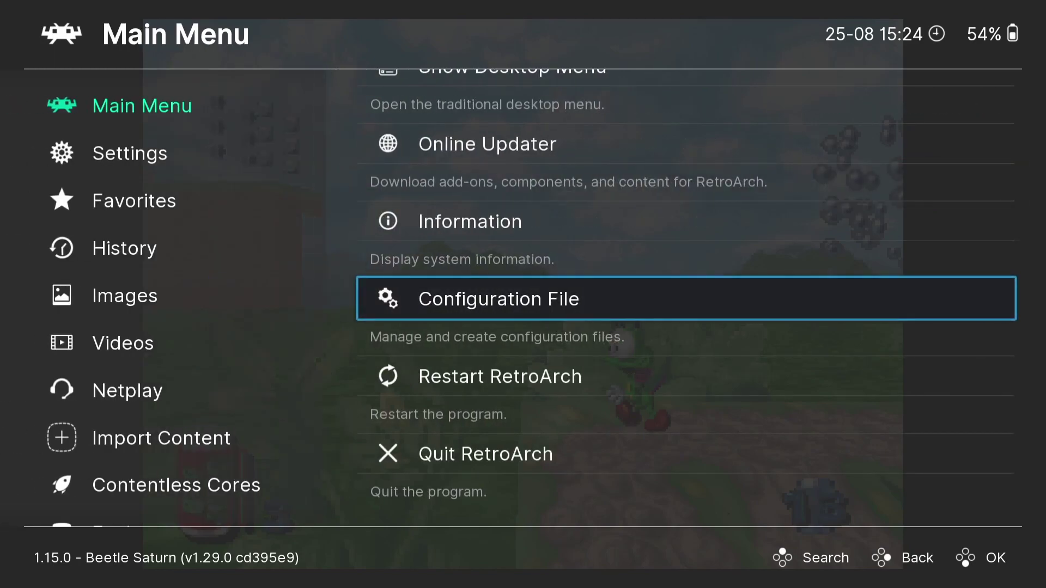
Close the running game through the Quick Menu's Close Content option.
key("Up")
key("Up")
key("Up")
key("Up")
key("Up")
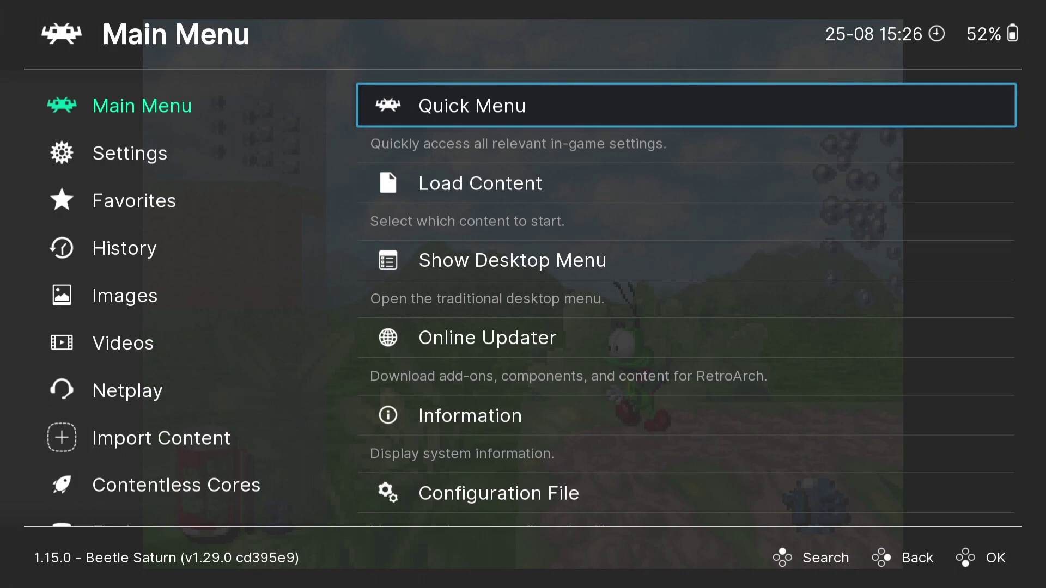
key("Return")
key("Down")
key("Down")
key("Down")
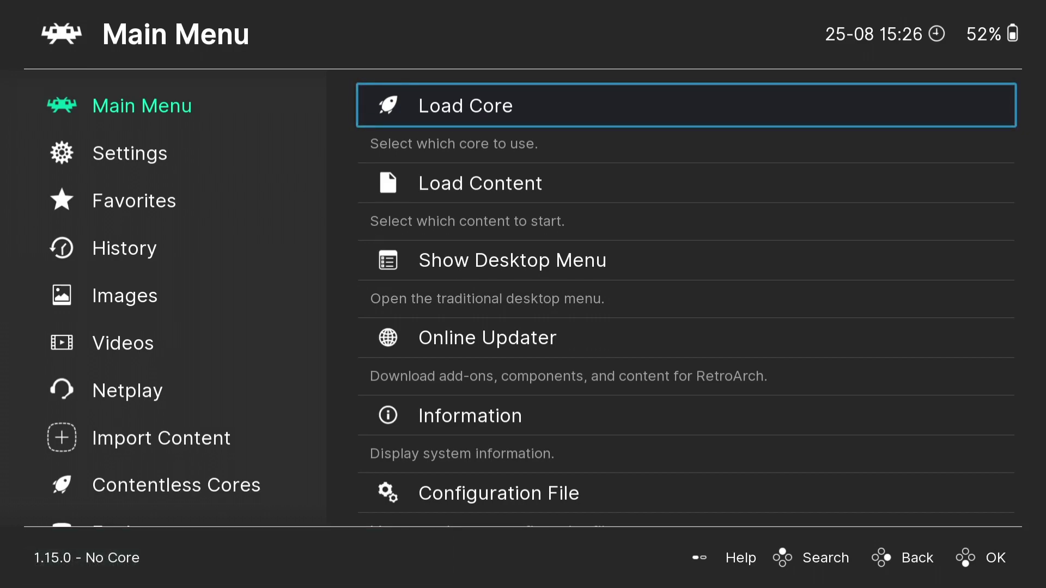
Download thumbnails for the Sega - Saturn playlist with the Online Updater's Playlist Thumbnails Updater and return to the Main Menu.
key("Down")
key("Down")
key("Return")
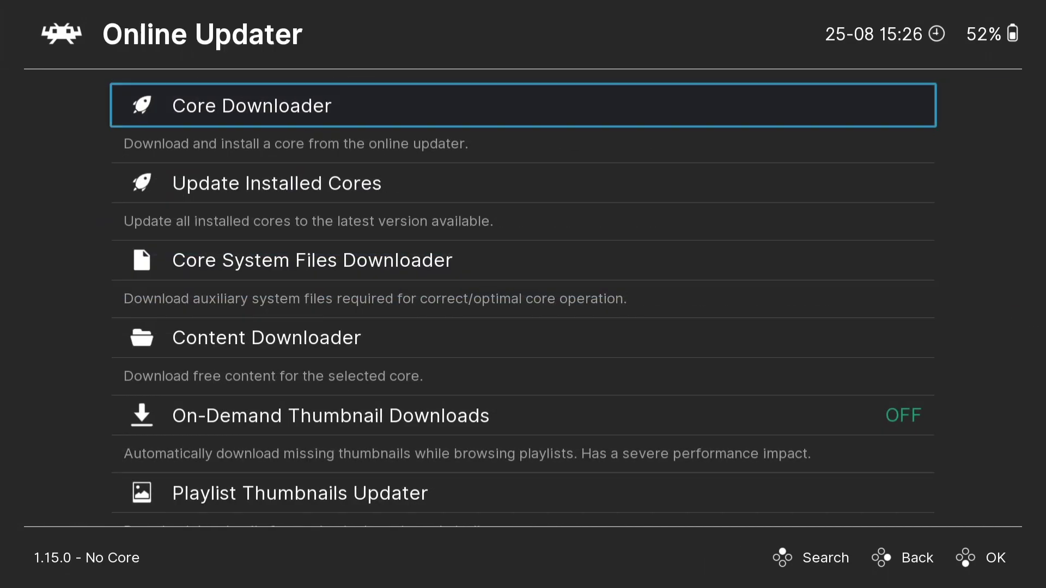
key("Down")
key("Down")
key("Down")
key("Down")
key("Up")
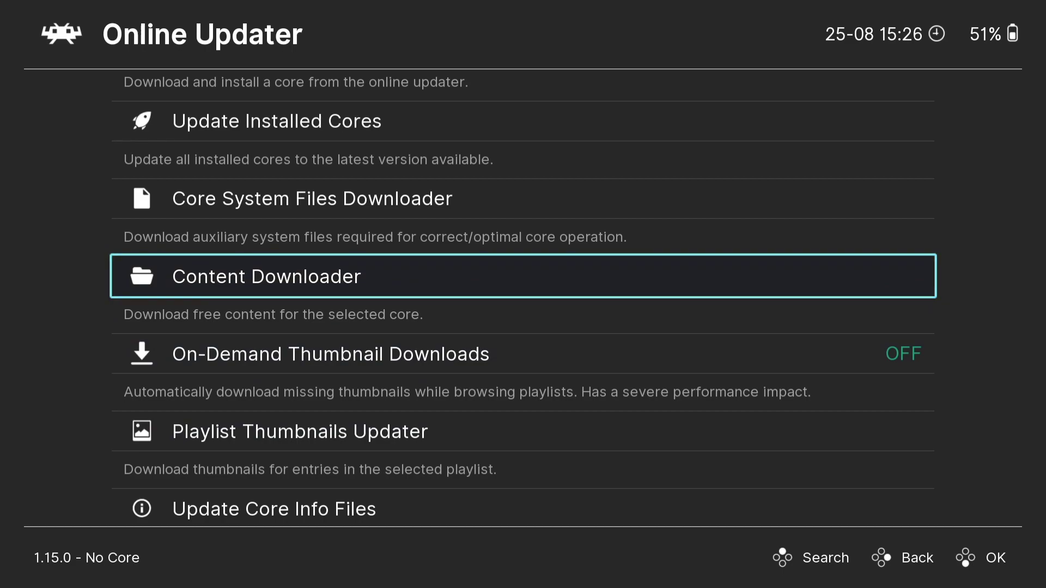
key("Down")
key("Down")
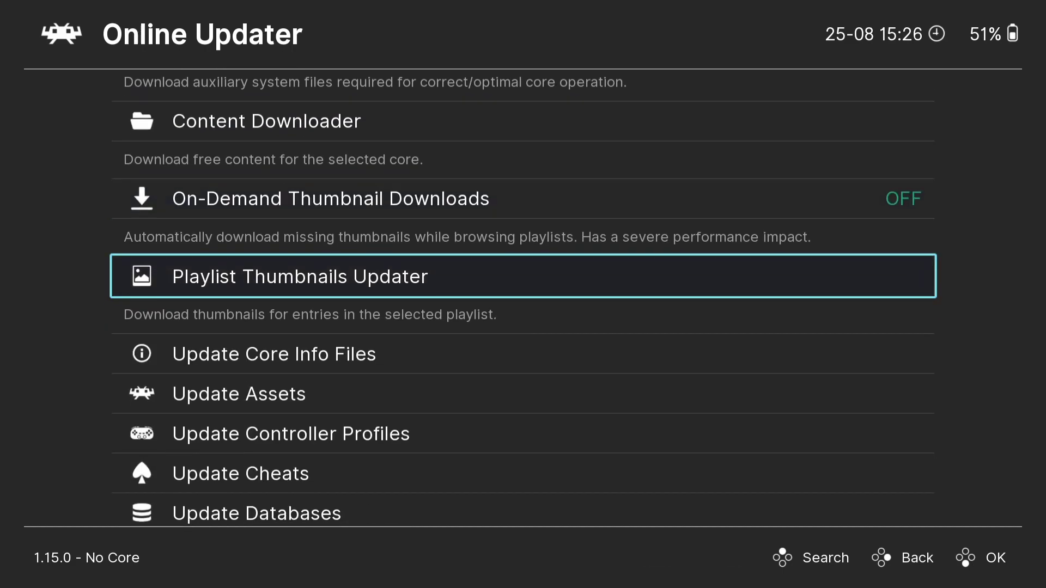
key("Return")
key("Return")
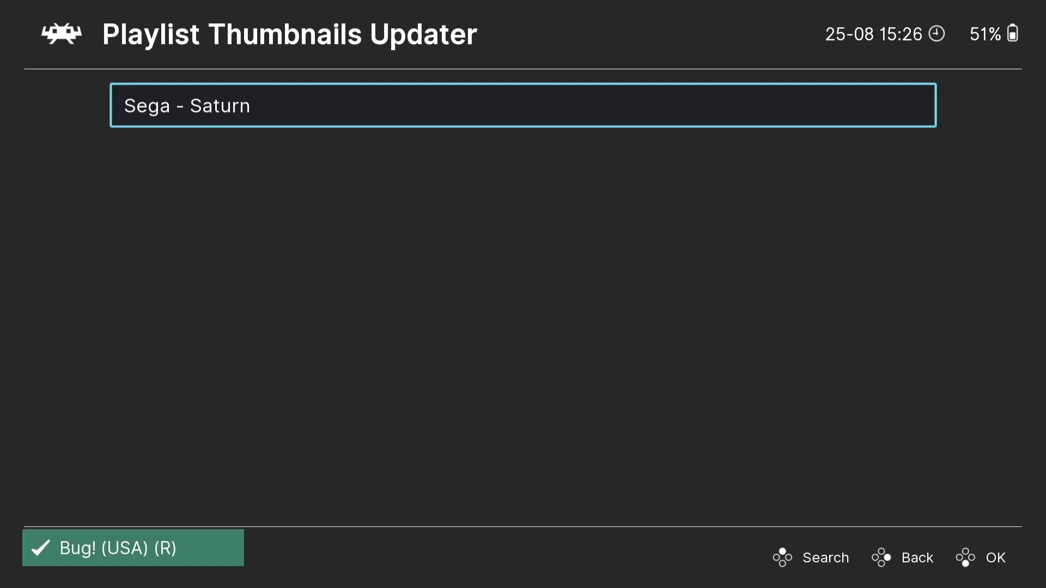
key("BackSpace")
key("BackSpace")
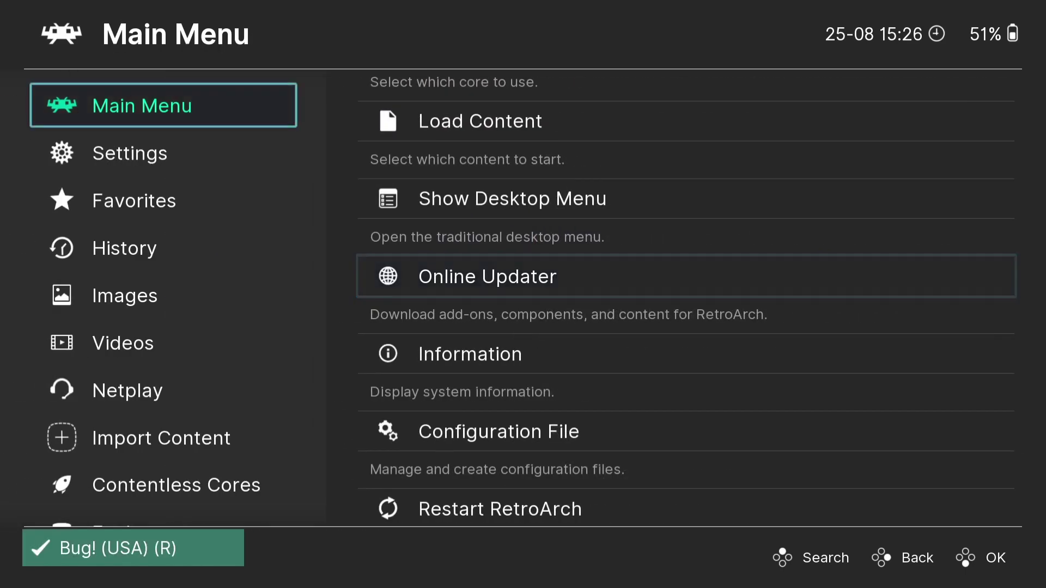
Go into the Saturn playlist and check the thumbnail of the Bug! (USA) (R) entry.
key("Down")
key("Down")
key("Down")
key("Down")
key("Down")
key("Down")
key("Down")
key("Down")
key("Down")
key("Down")
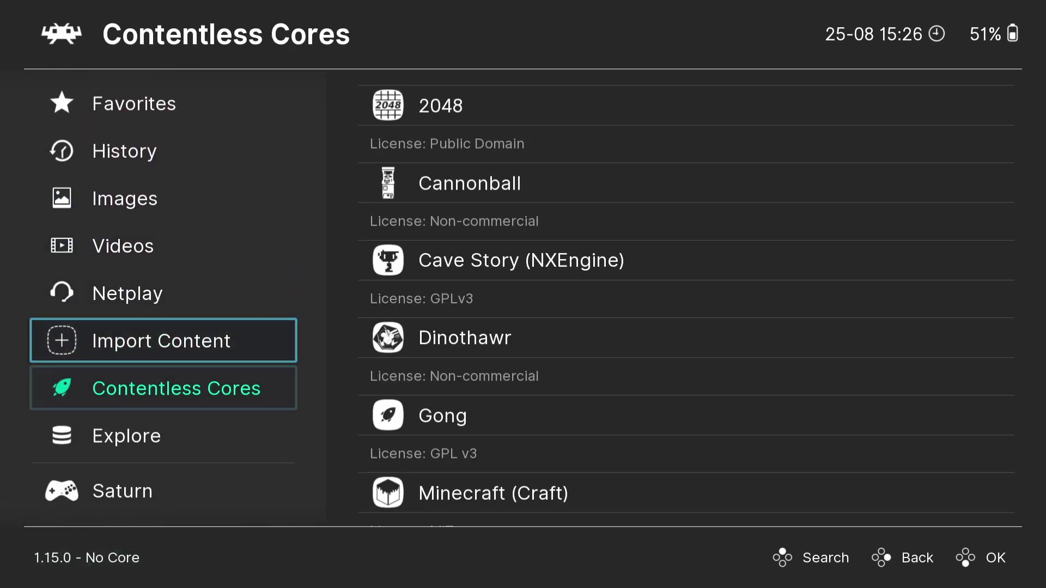
key("Right")
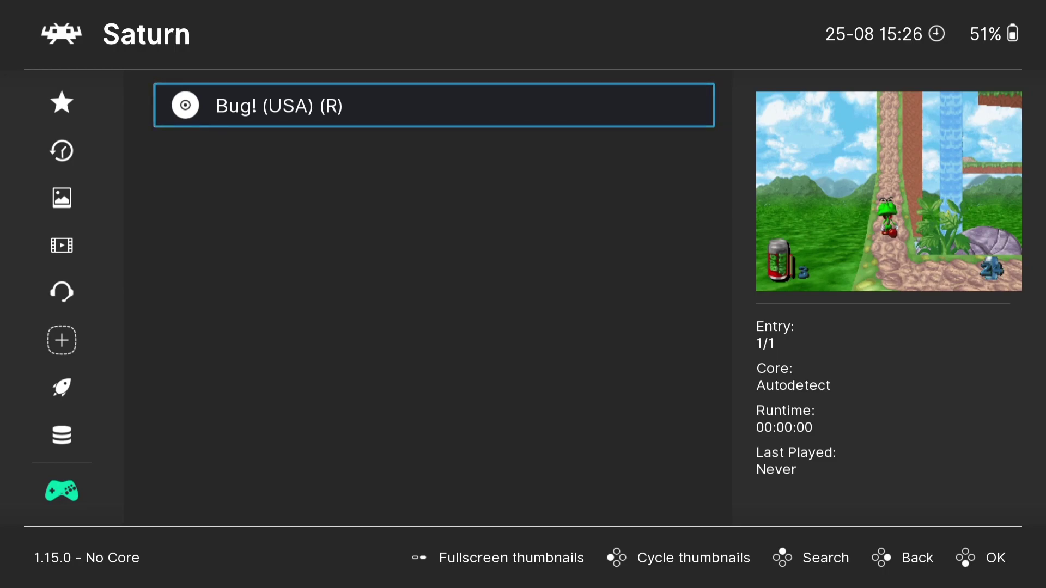
key("Left")
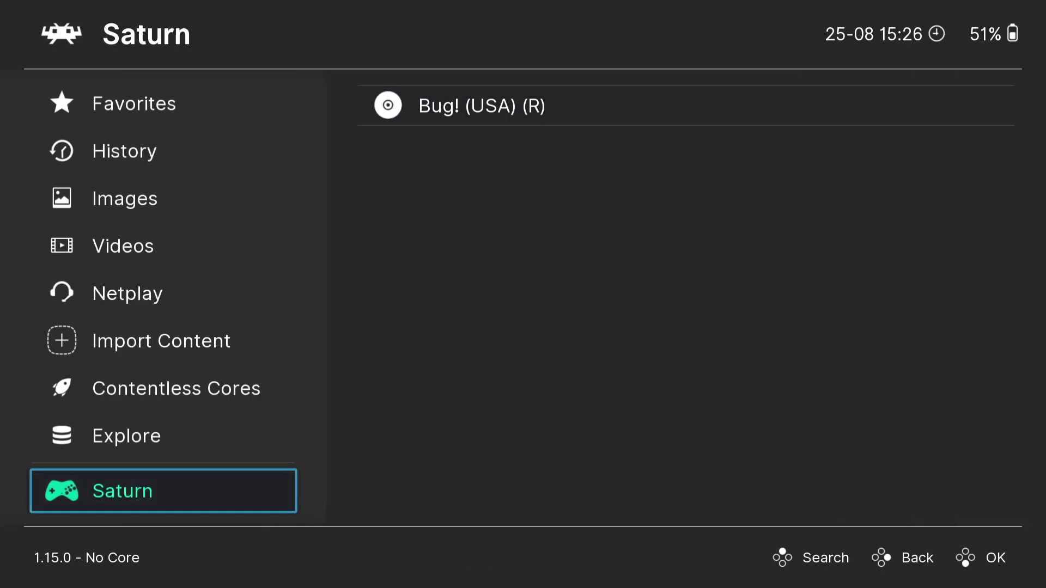
key("Up")
key("Up")
key("Up")
key("Up")
key("Up")
key("Up")
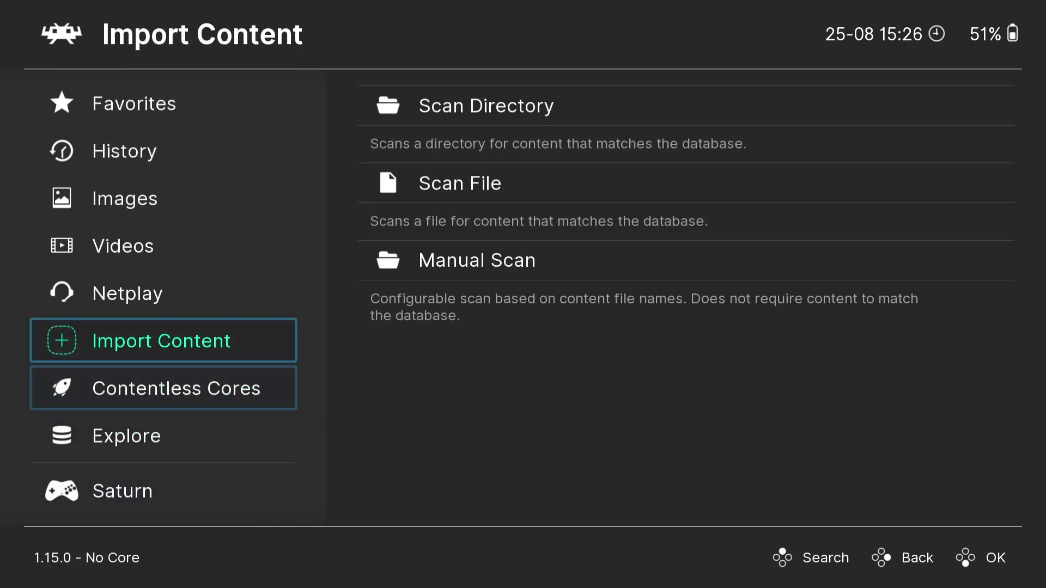
key("Up")
key("Up")
key("Up")
key("Up")
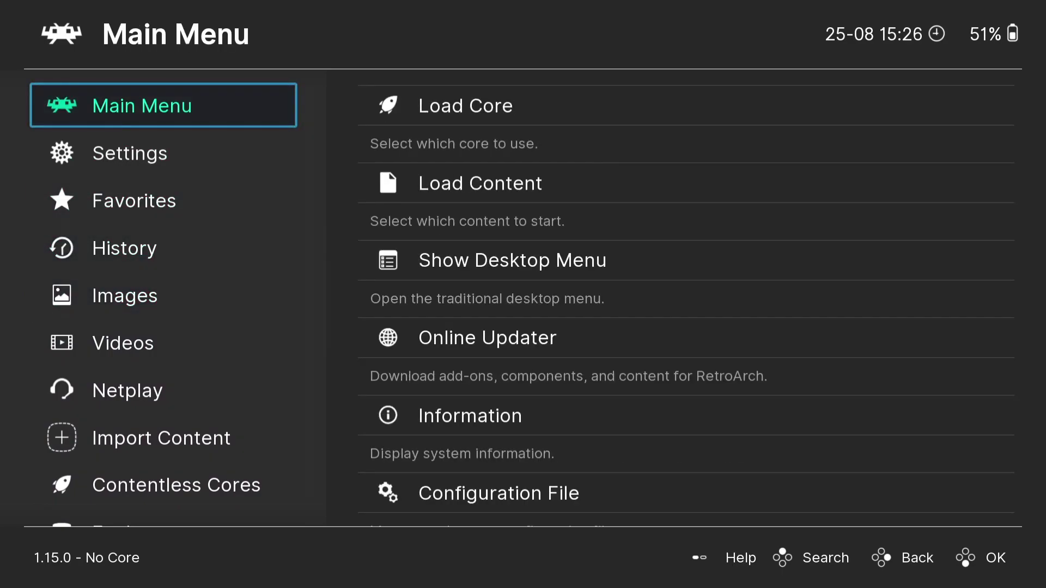
key("Right")
key("Left")
key("Down")
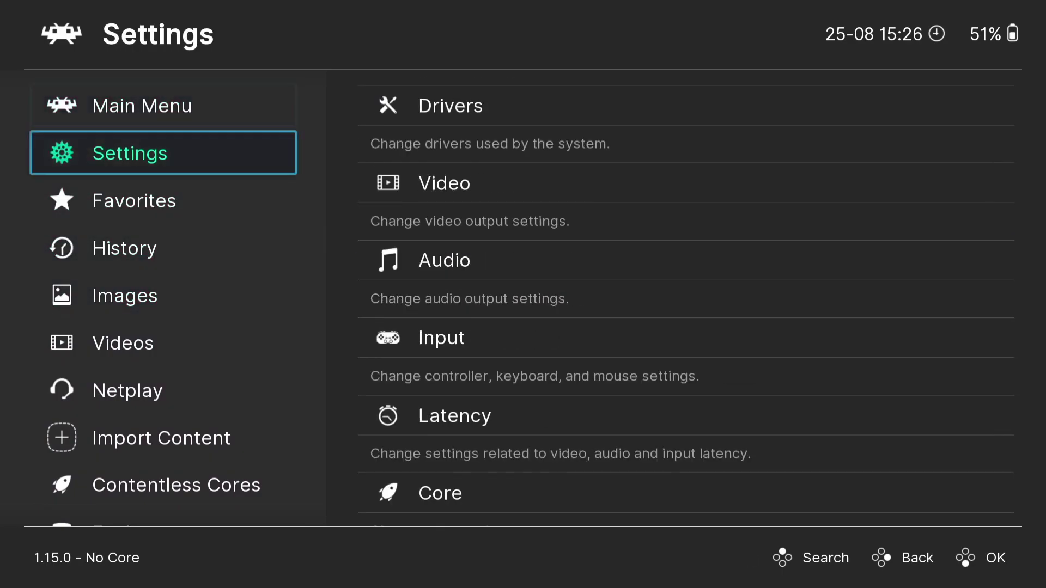
Open the options of the Bug! (USA) (R) entry in the Saturn playlist.
key("Down")
key("Down")
key("Down")
key("Down")
key("Down")
key("Down")
key("Down")
key("Down")
key("Down")
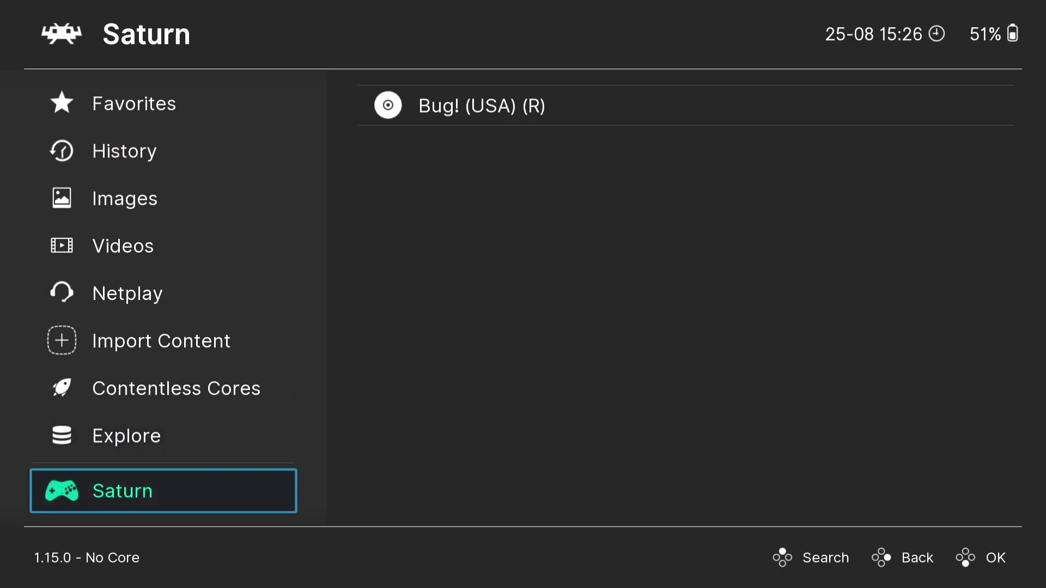
key("Right")
key("Return")
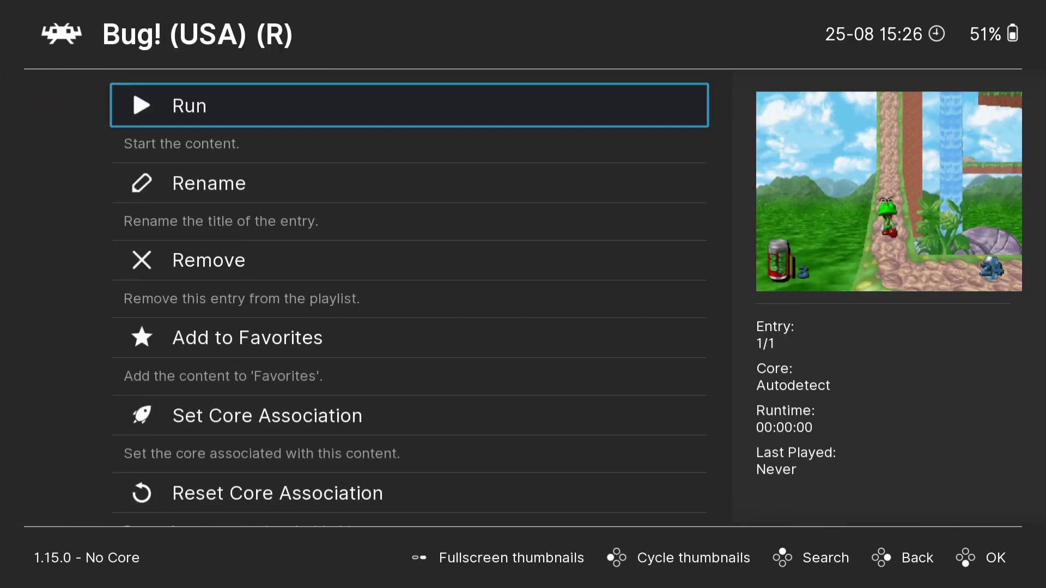
Set the core association of Bug! (USA) (R) to Sega - Saturn (Beetle Saturn).
key("Down")
key("Down")
key("Down")
key("Down")
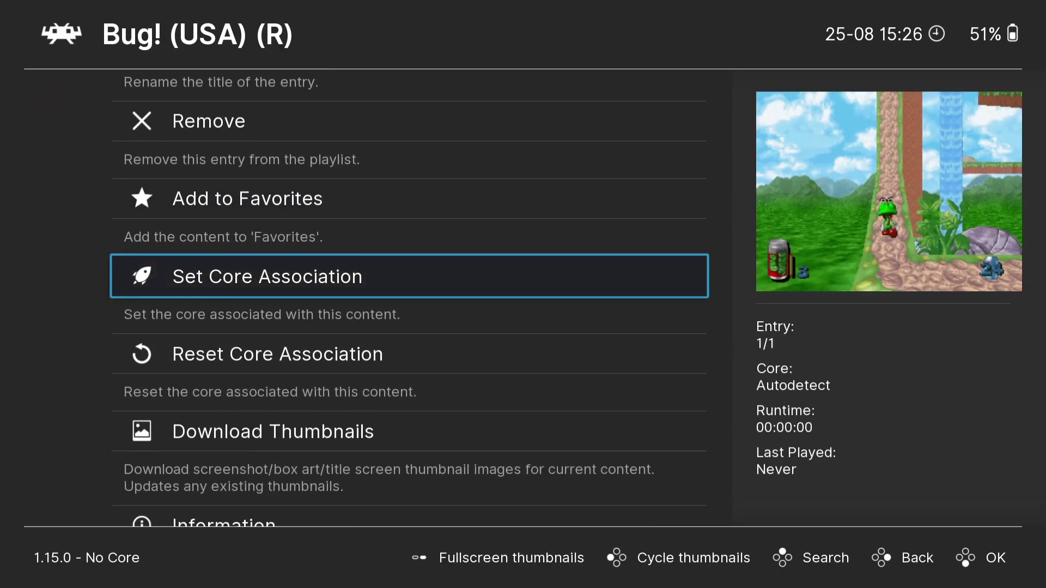
key("Return")
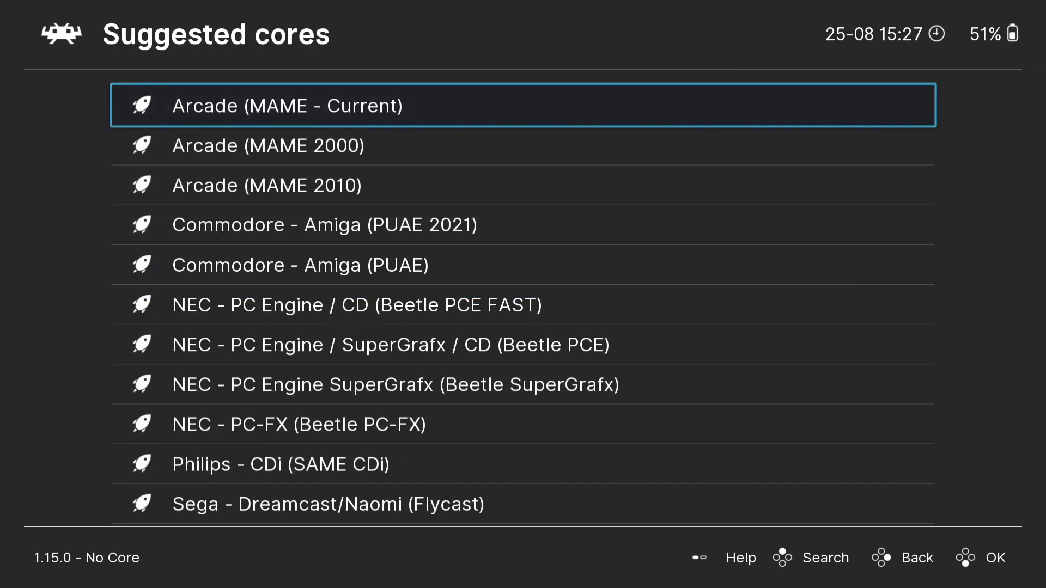
key("Down")
key("Down")
key("Down")
key("Down")
key("Down")
key("Down")
key("Down")
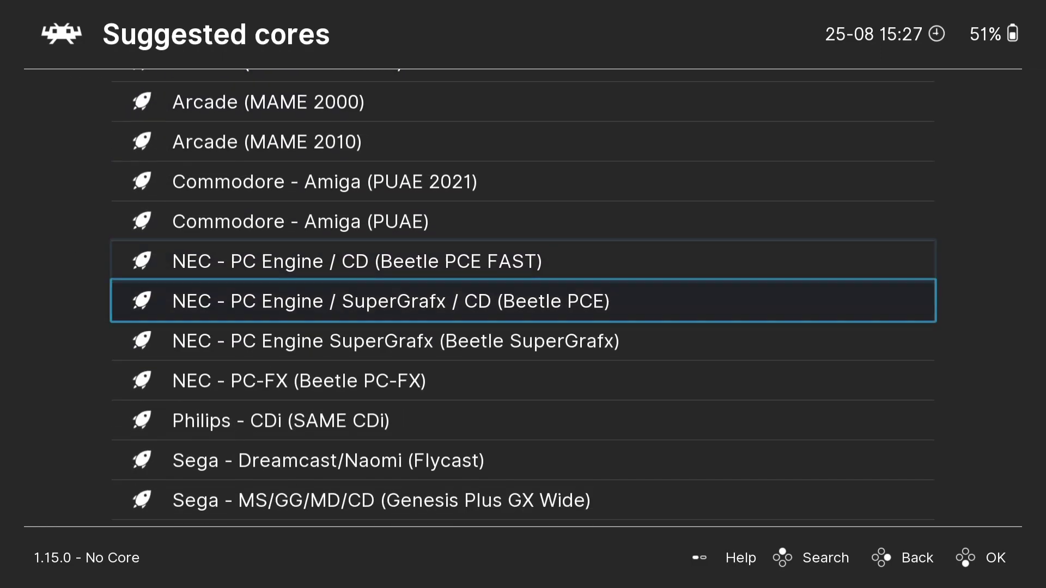
key("Down")
key("Down")
key("Down")
key("Down")
key("Down")
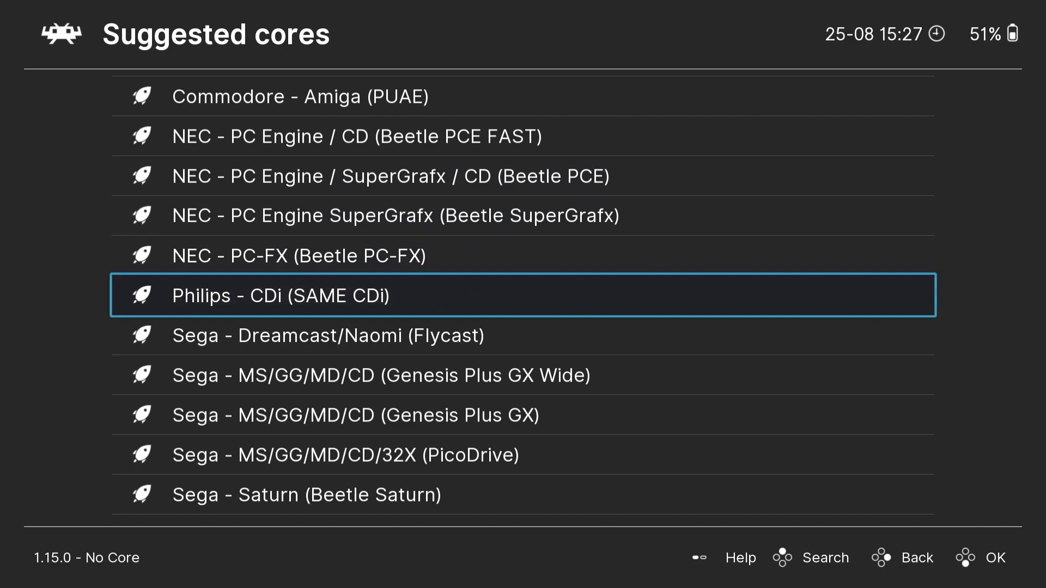
key("Down")
key("Down")
key("Return")
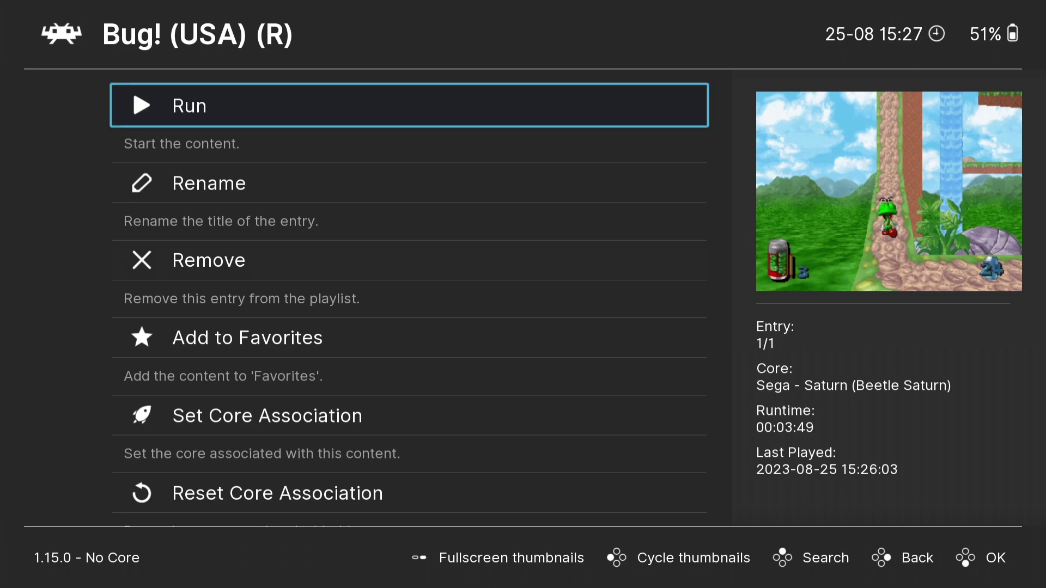
Run Bug! (USA) (R) from its playlist entry and save a state to slot 0 through the Quick Menu.
key("Return")
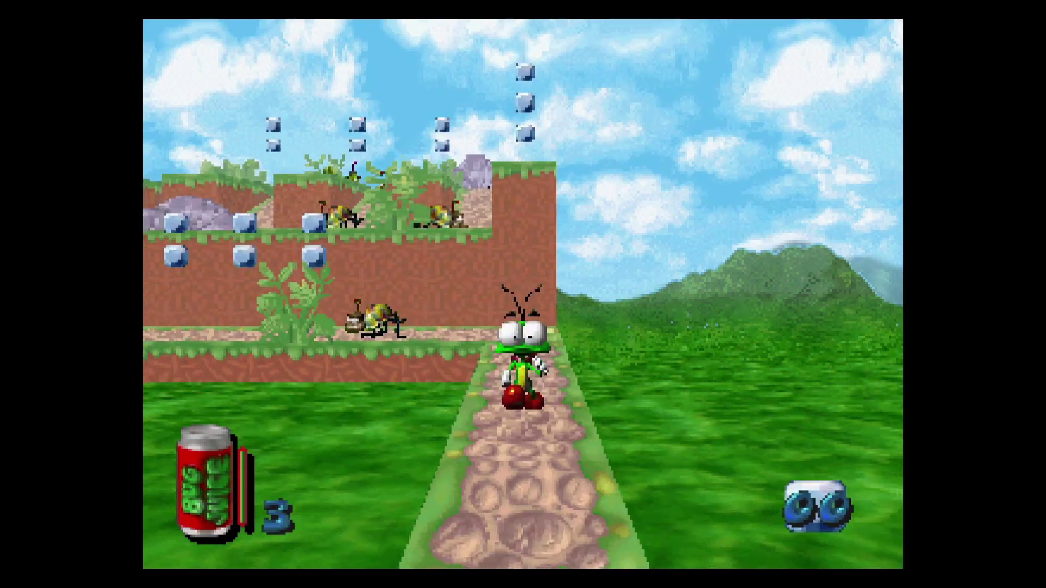
key("F1")
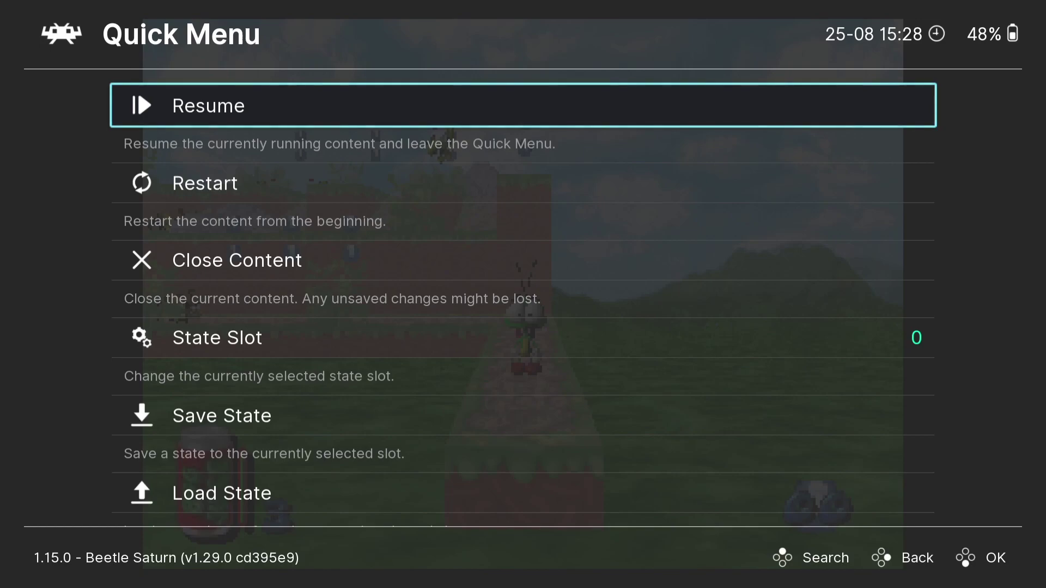
key("Down")
key("Down")
key("Down")
key("Down")
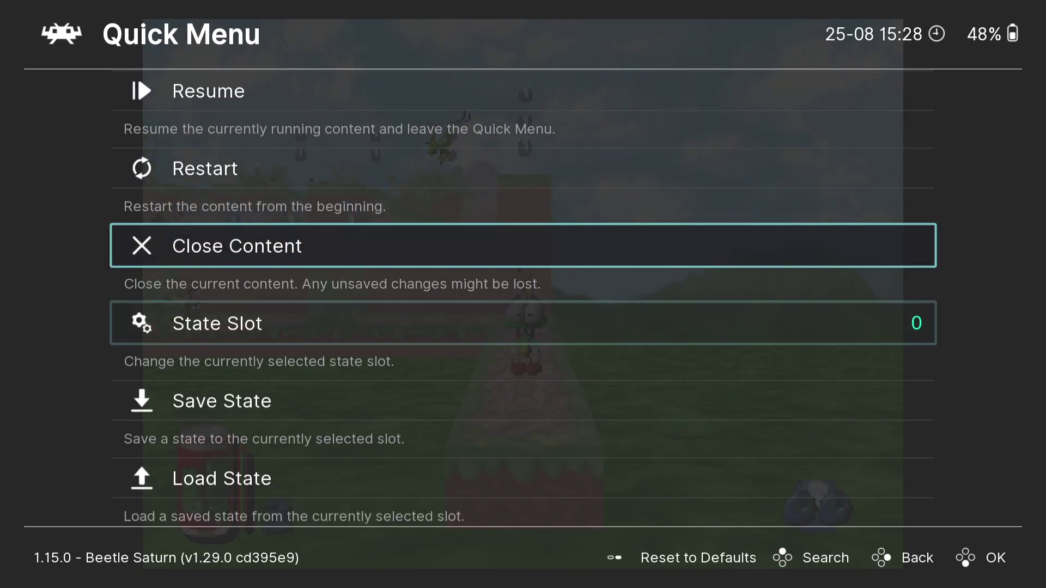
key("Return")
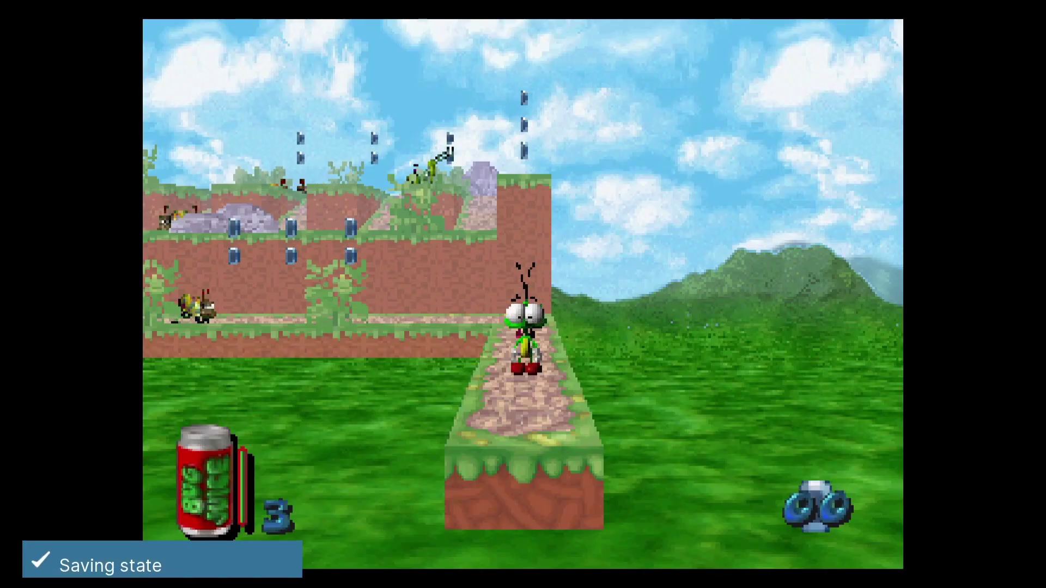
Move the game character along the path, away from the position of the saved state.
key("Up")
key("Left")
key("Left")
key("Down")
key("Left")
Load the saved state from slot 0 through the Quick Menu and move the game character onward from that position.
key("F1")
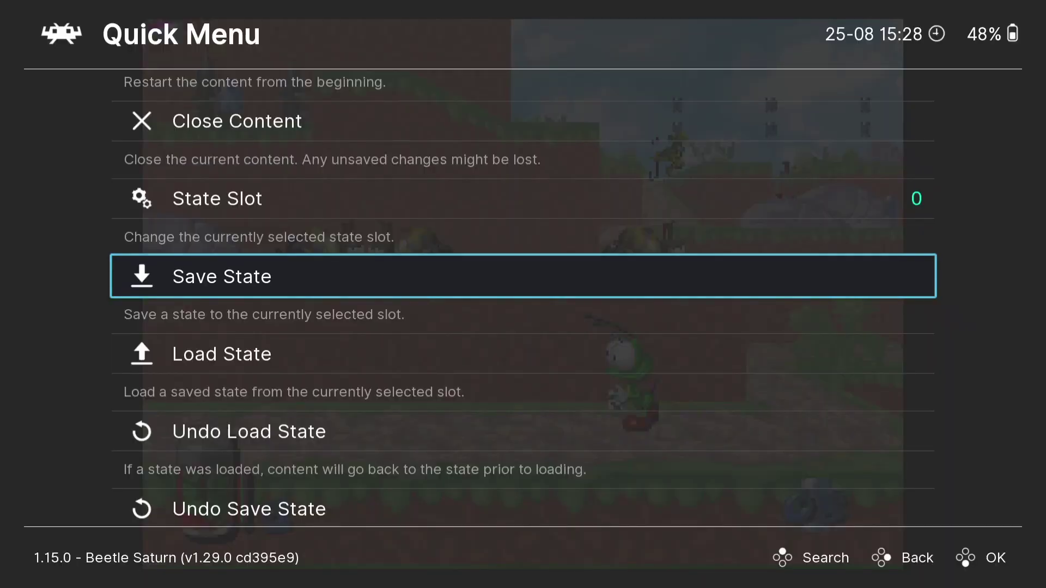
key("Down")
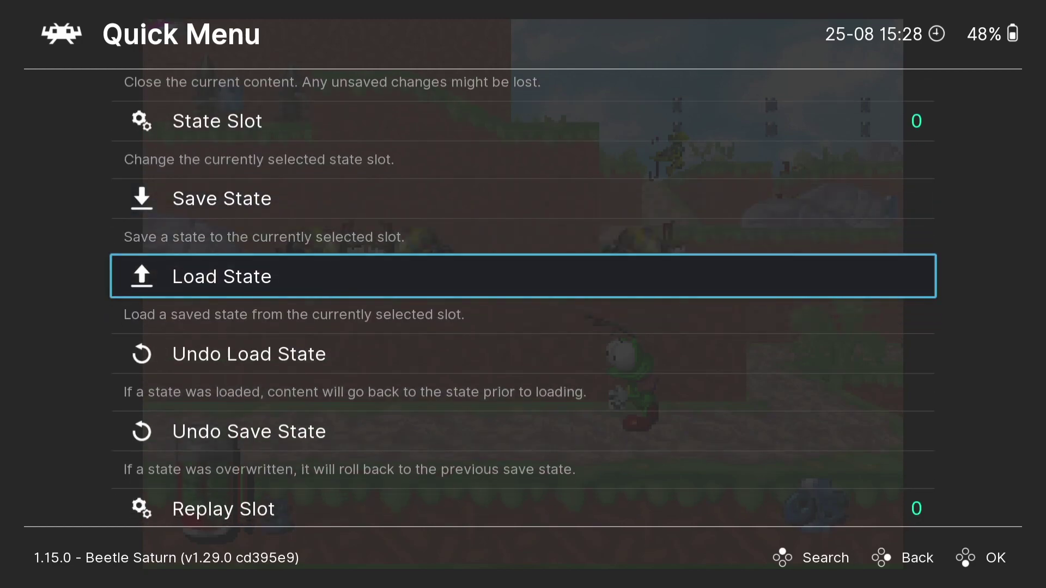
key("Return")
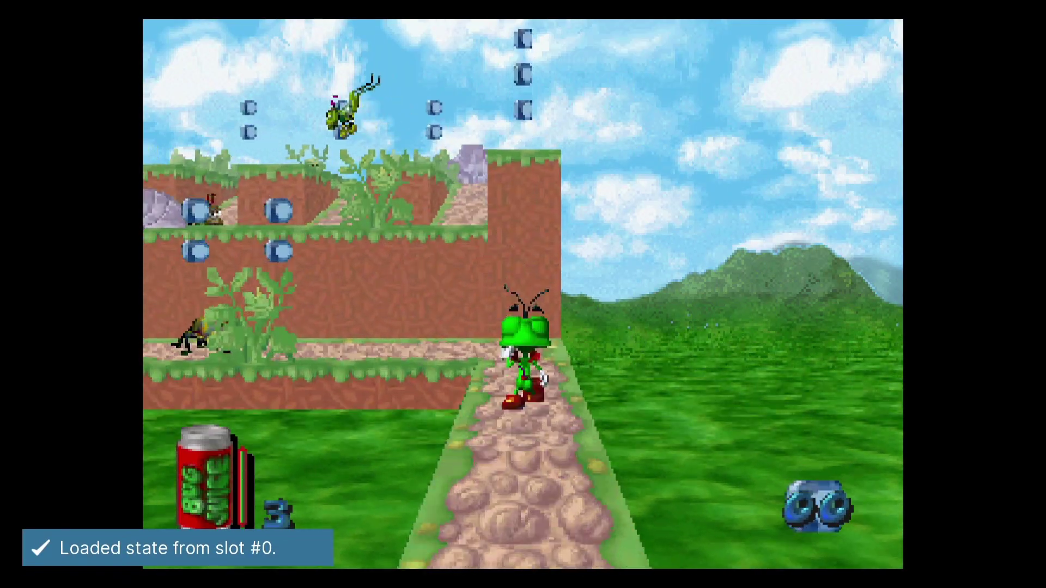
key("Up")
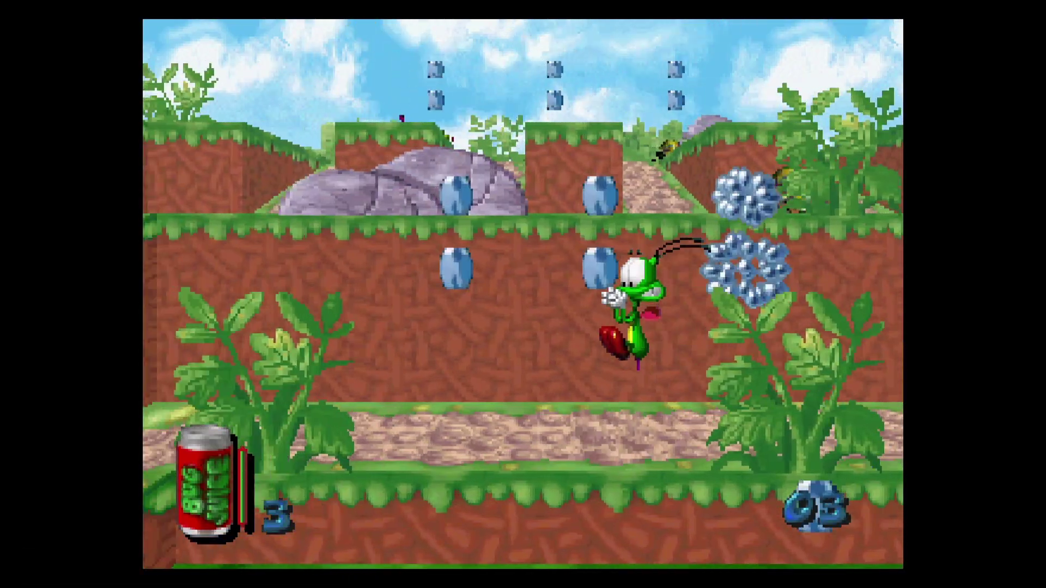
key("Down")
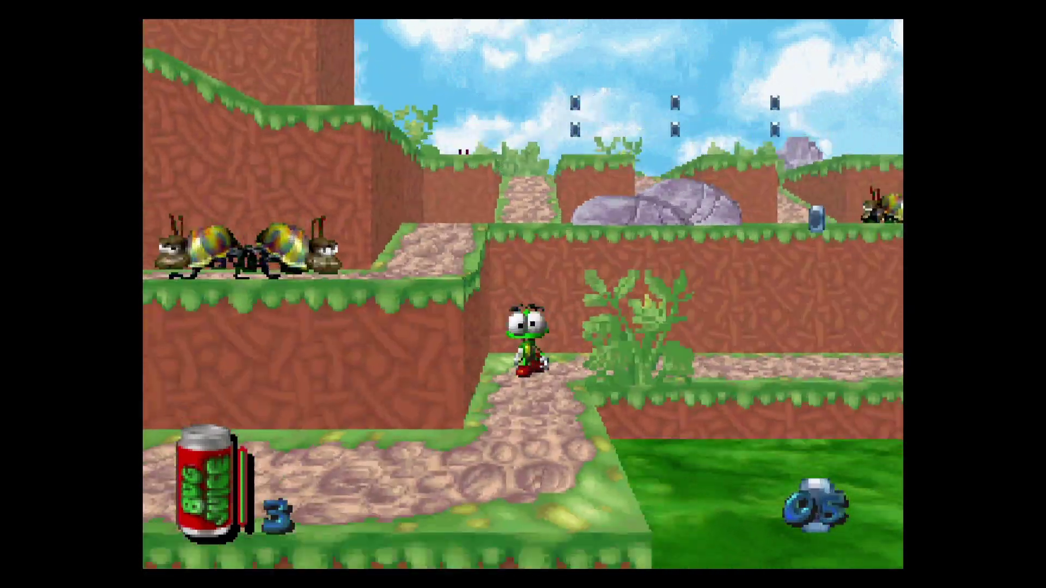
Pause the game and open the Video settings.
key("F1")
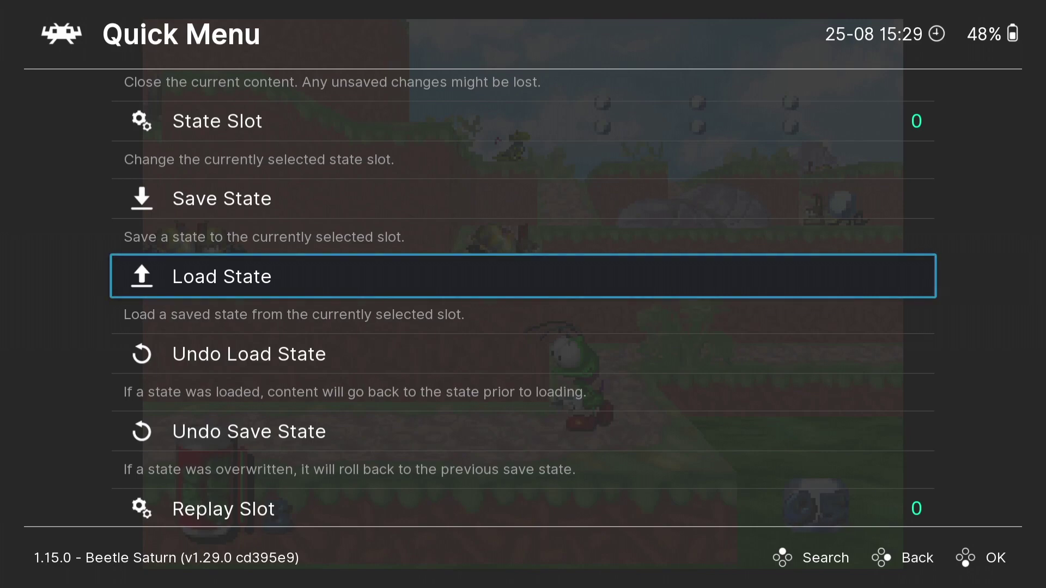
key("BackSpace")
key("Left")
key("Down")
key("Right")
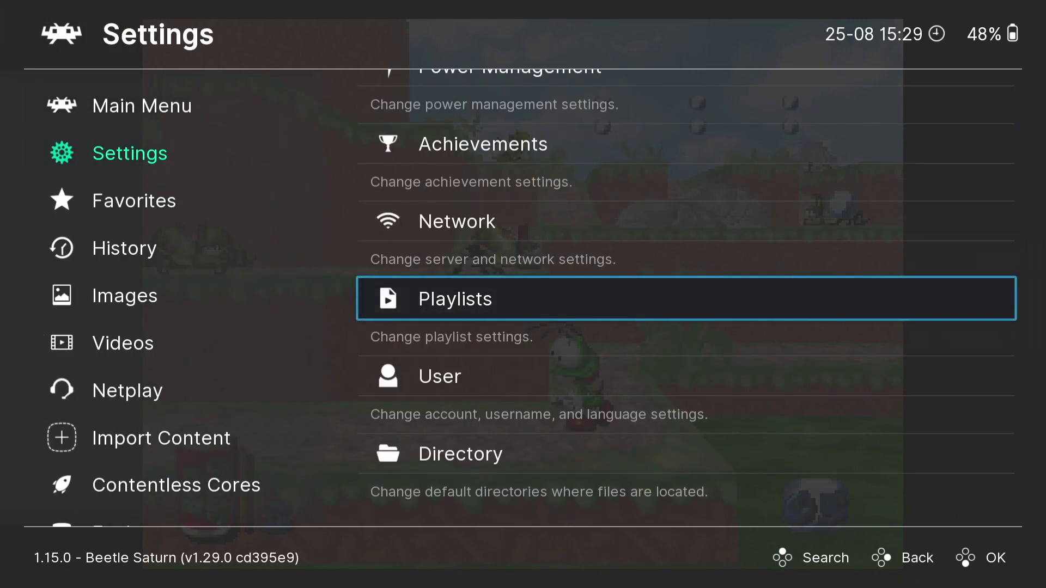
key("Left")
key("Right")
key("Up")
key("Up")
key("Up")
key("Up")
key("Up")
key("Up")
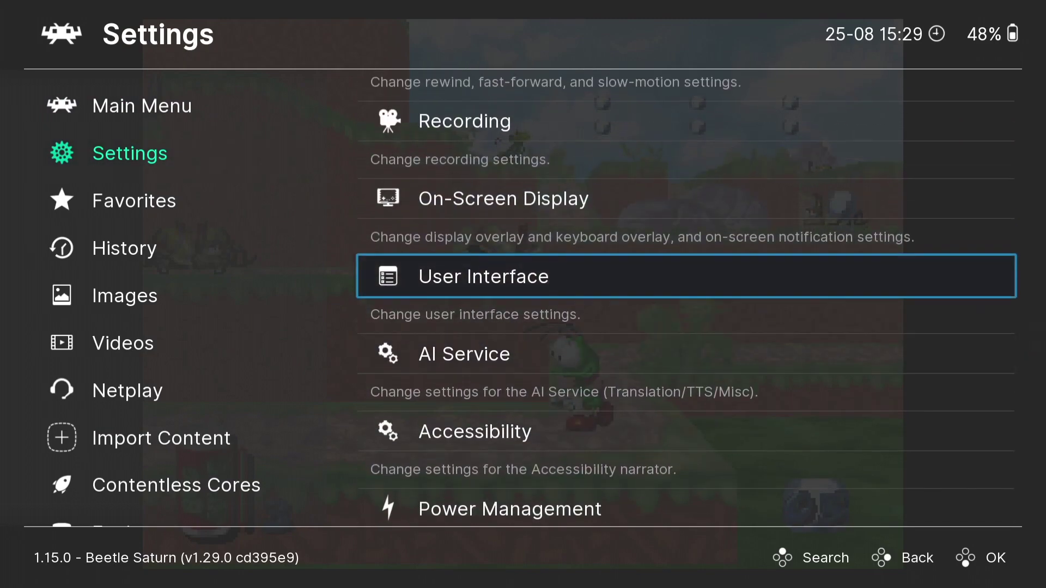
key("Up")
key("Up")
key("Up")
key("Up")
key("Up")
key("Up")
key("Up")
key("Up")
key("Up")
key("Up")
key("Up")
key("Up")
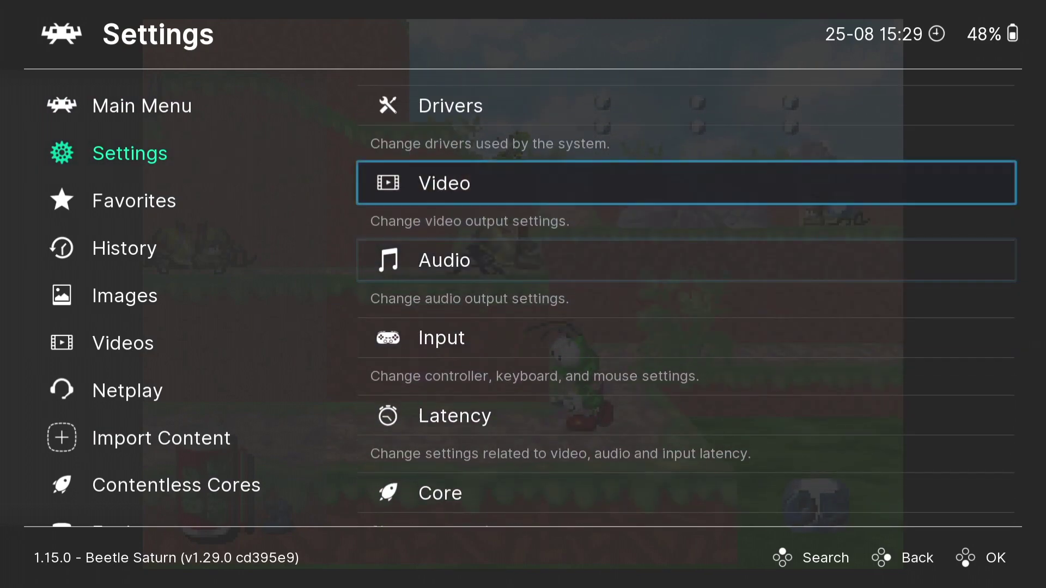
key("Return")
Turn on Integer Scale in the video Scaling settings.
key("Down")
key("Down")
key("Down")
key("Down")
key("Return")
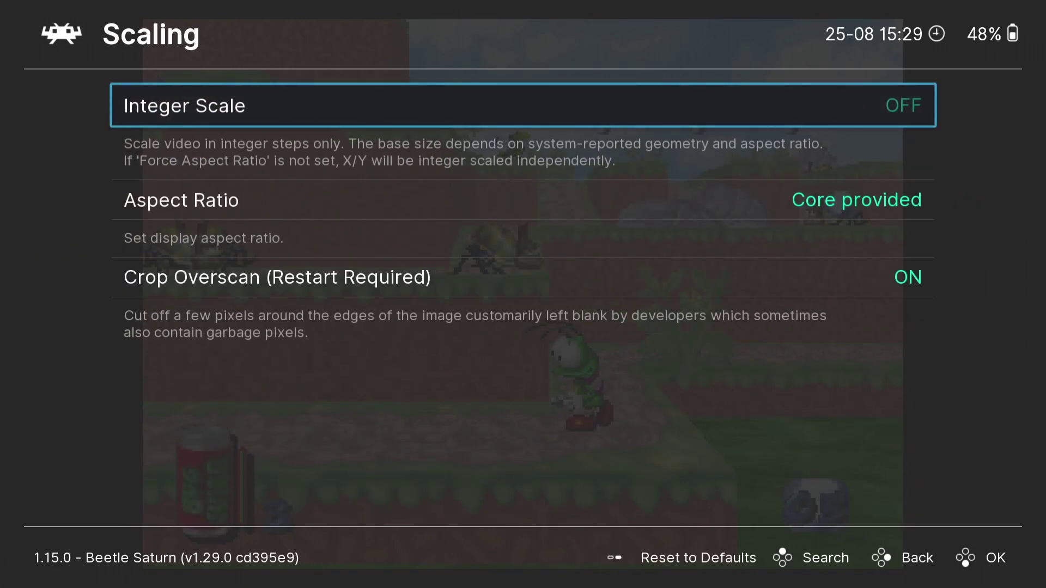
key("Return")
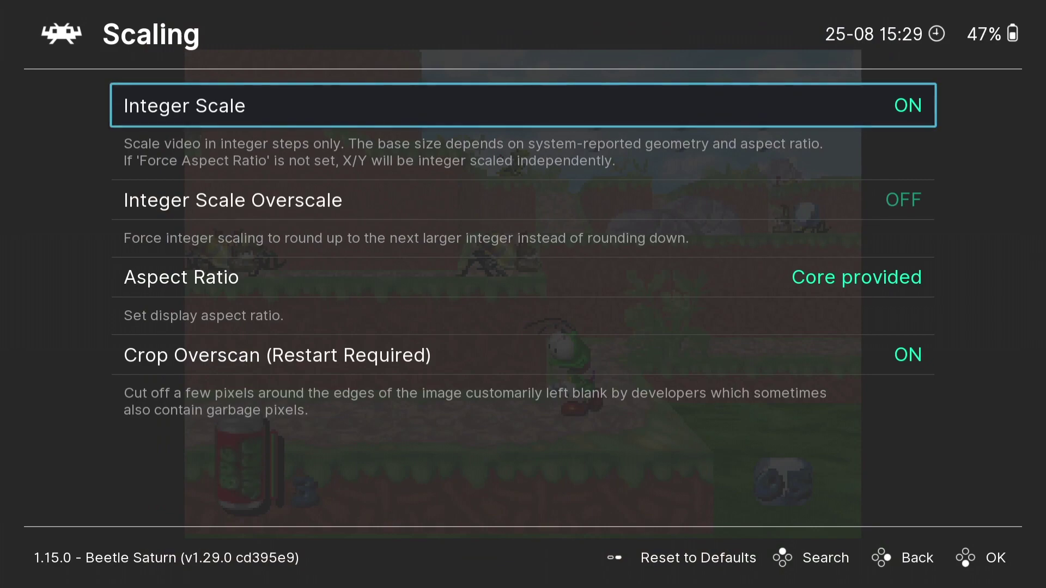
Set the Aspect Ratio to Custom and return to the Video settings.
key("Down")
key("Down")
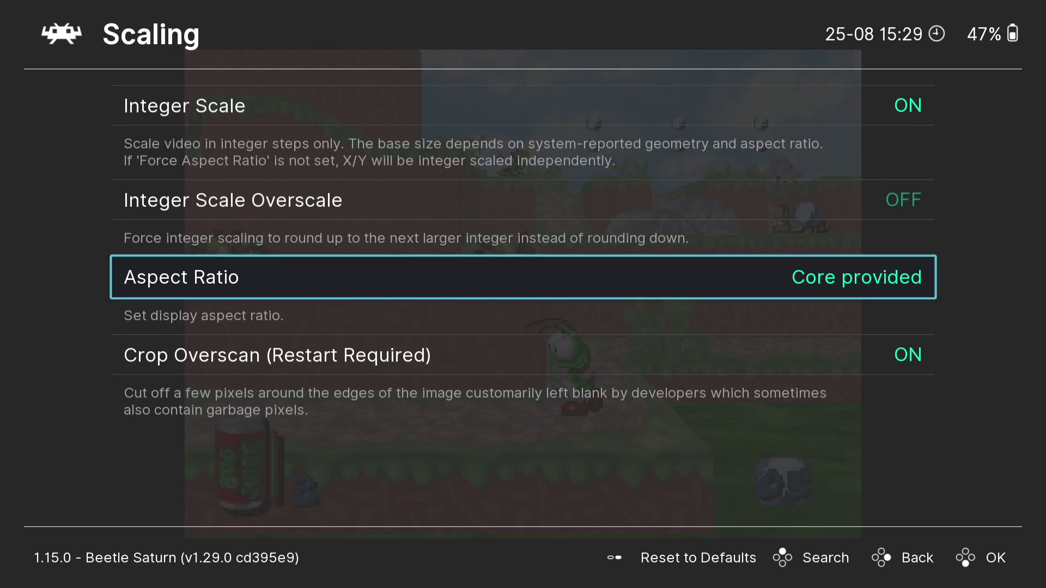
key("Return")
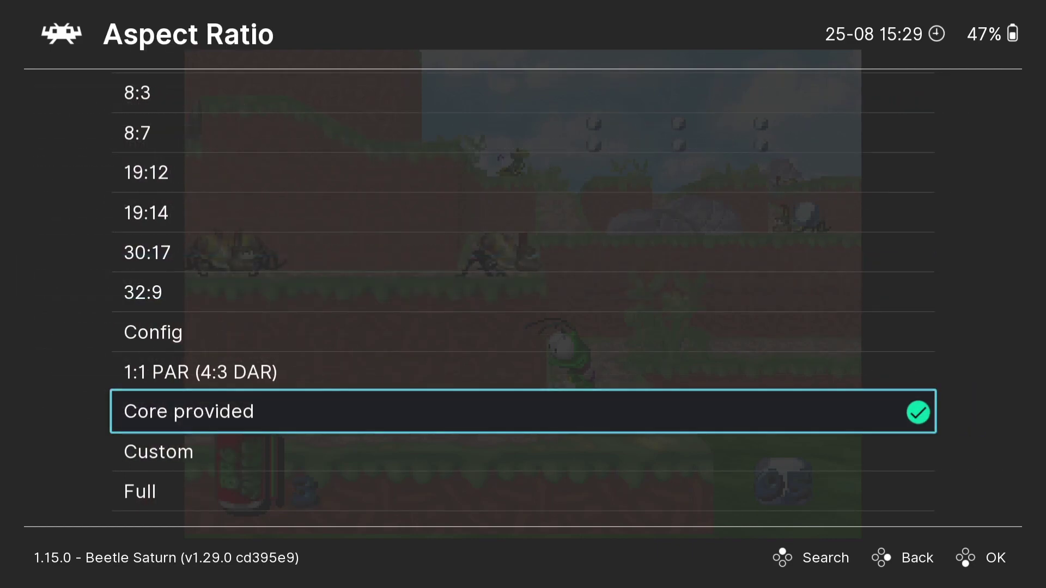
key("Down")
key("Down")
key("Left")
key("Up")
key("Down")
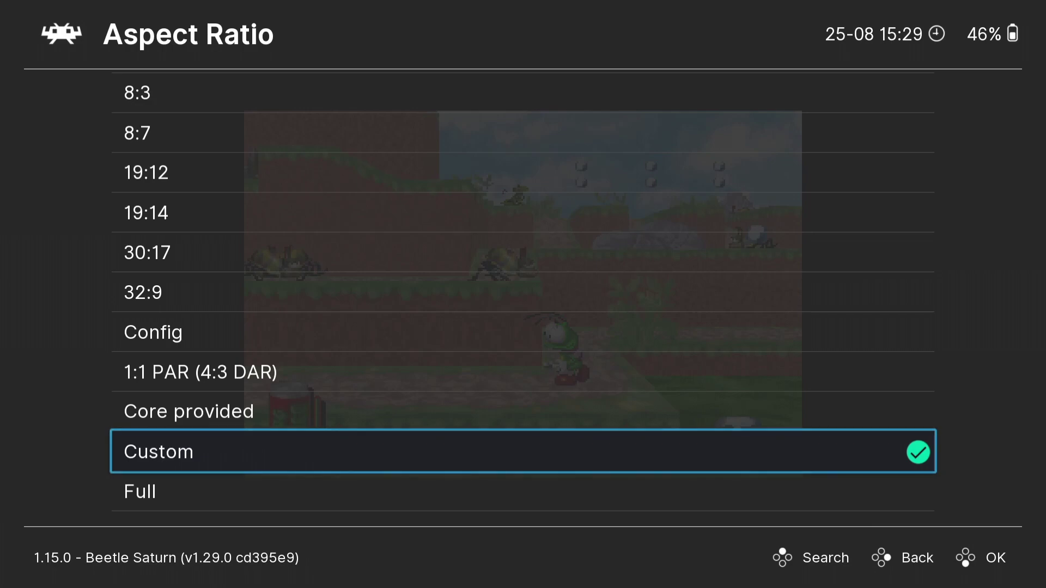
key("Return")
key("Down")
key("Down")
key("BackSpace")
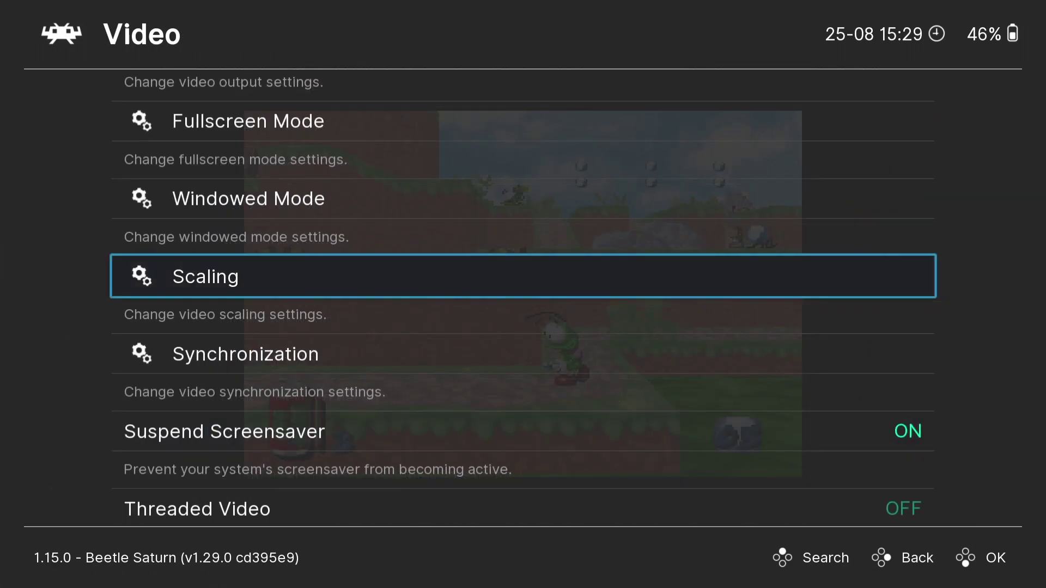
Turn on Bilinear Filtering in the Video settings.
key("Down")
key("Down")
key("Down")
key("Down")
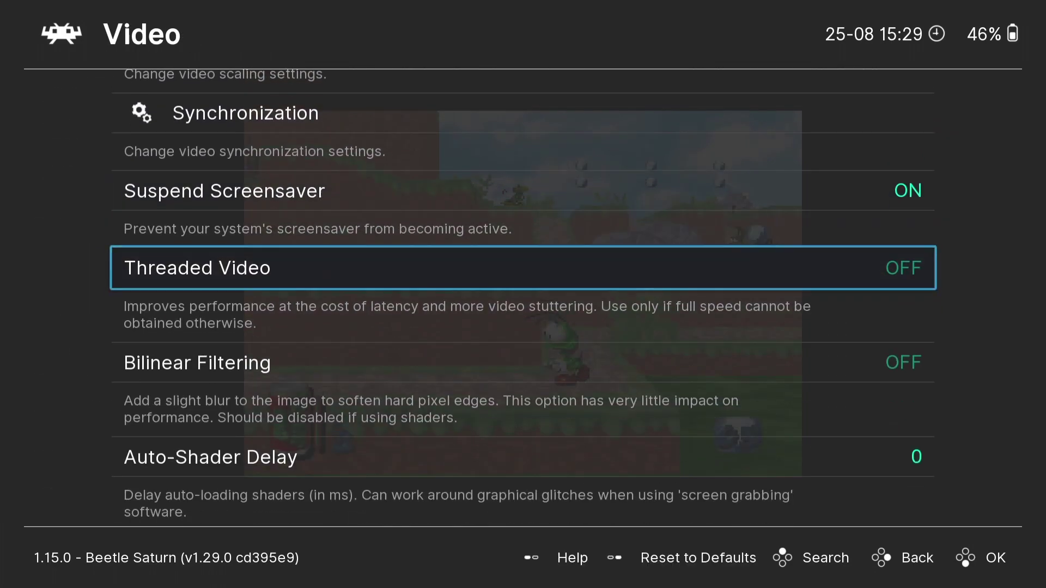
key("Return")
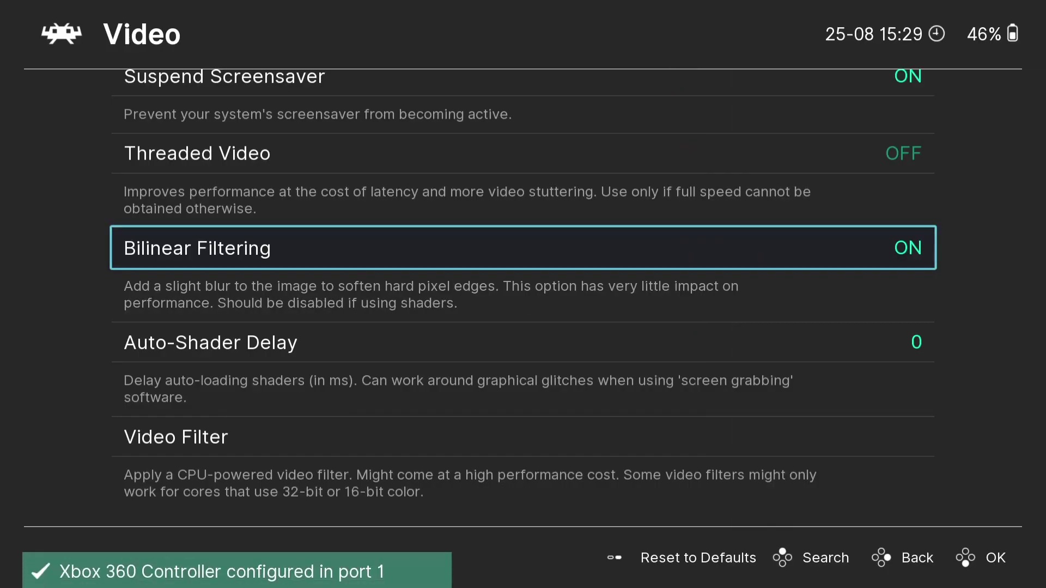
Leave the Video settings and resume the running game through the Quick Menu.
key("BackSpace")
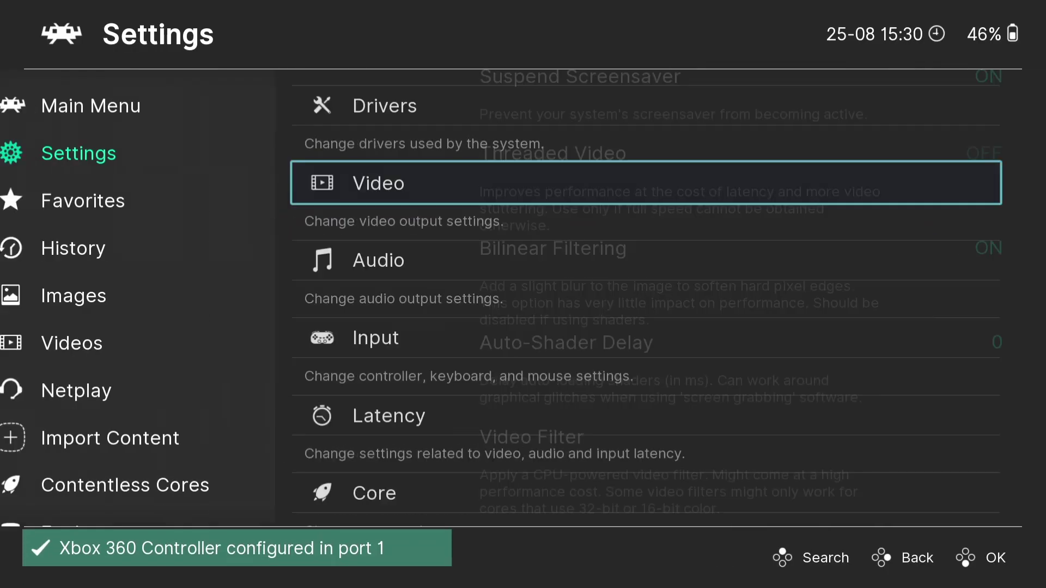
key("BackSpace")
key("Up")
key("Right")
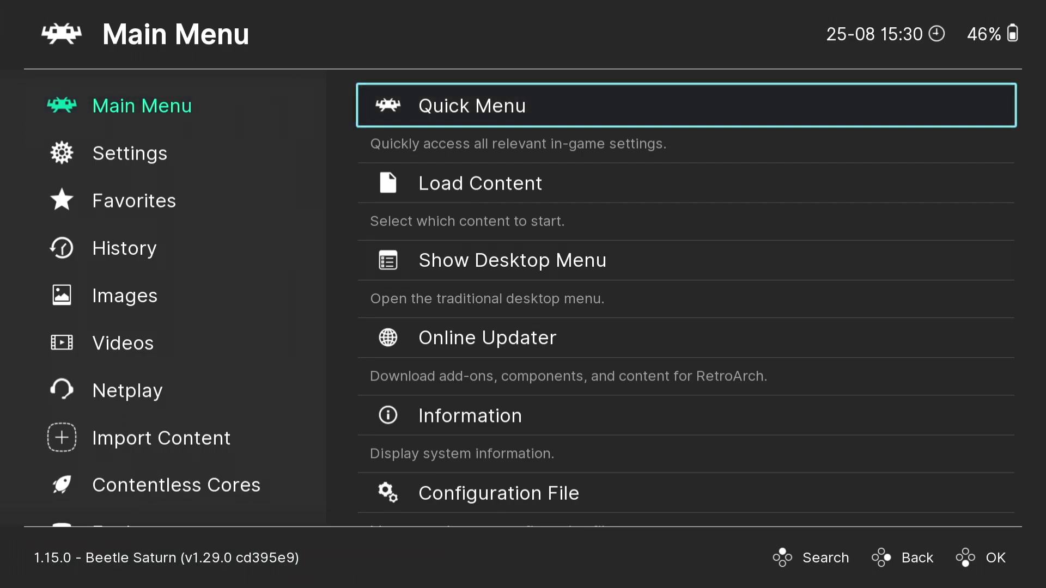
key("Return")
key("Return")
Move the game character through the level to check the picture with custom aspect ratio and bilinear filtering.
key("Left")
key("Left")
key("x")
key("F1")
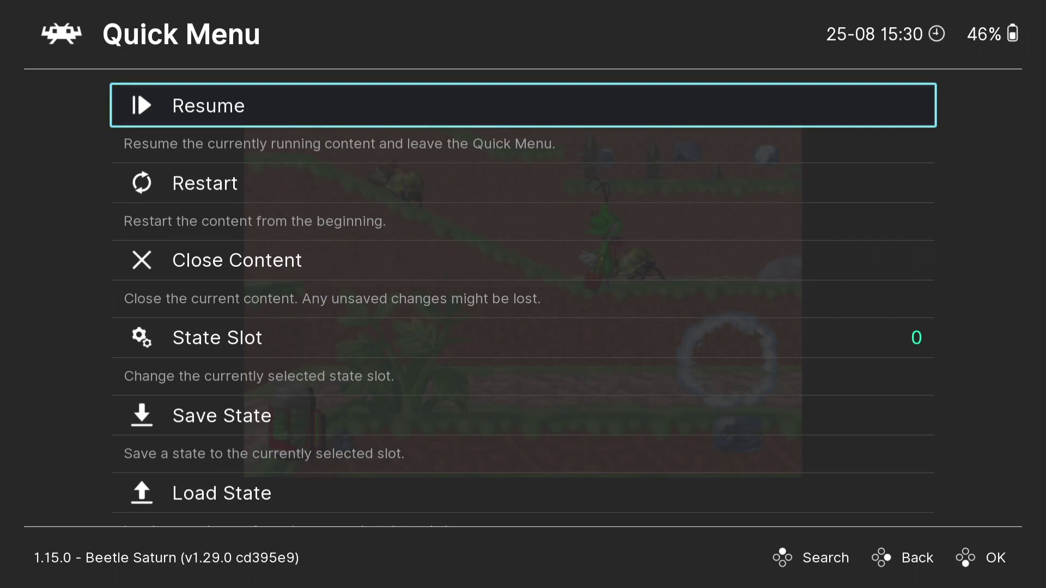
key("Return")
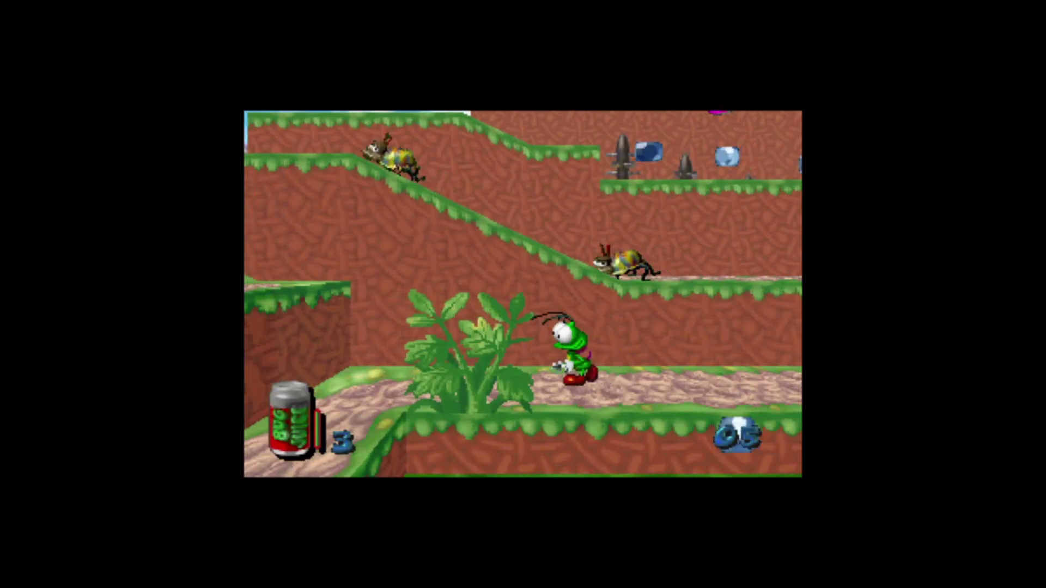
key("x")
key("Up")
key("Up")
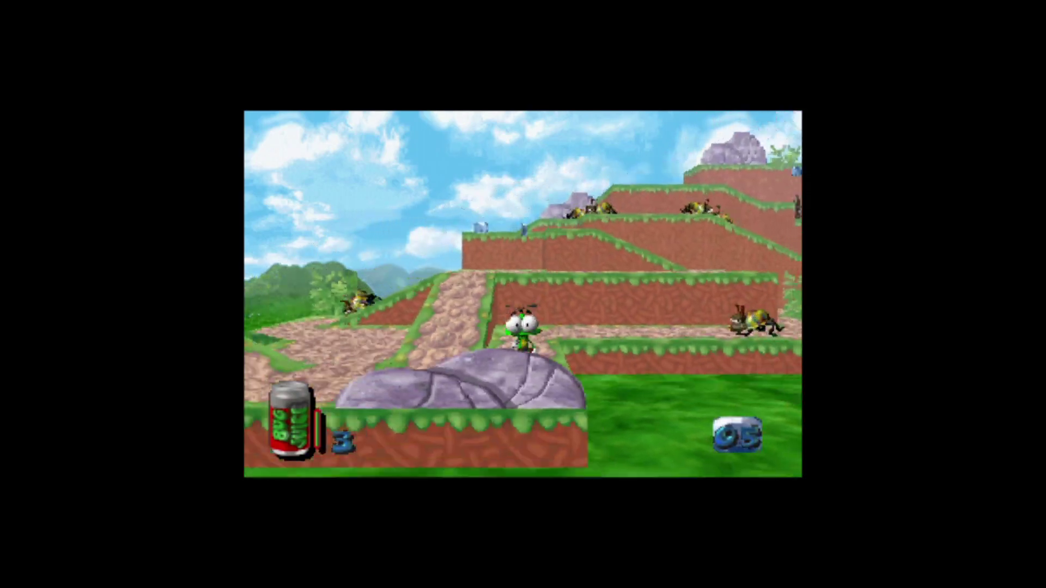
Reopen the video Scaling settings from the game and turn off Integer Scale.
key("F1")
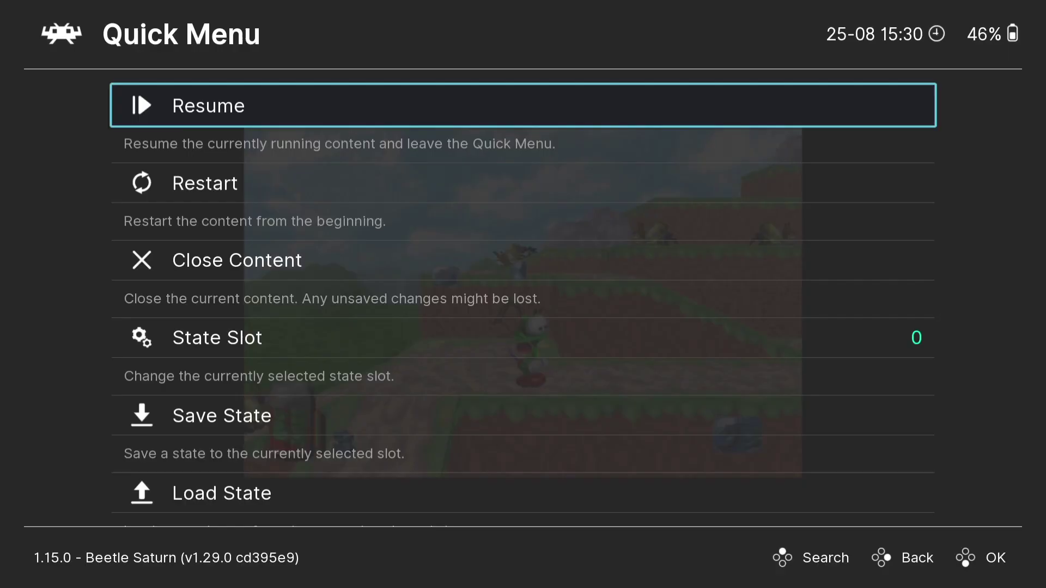
key("BackSpace")
key("Left")
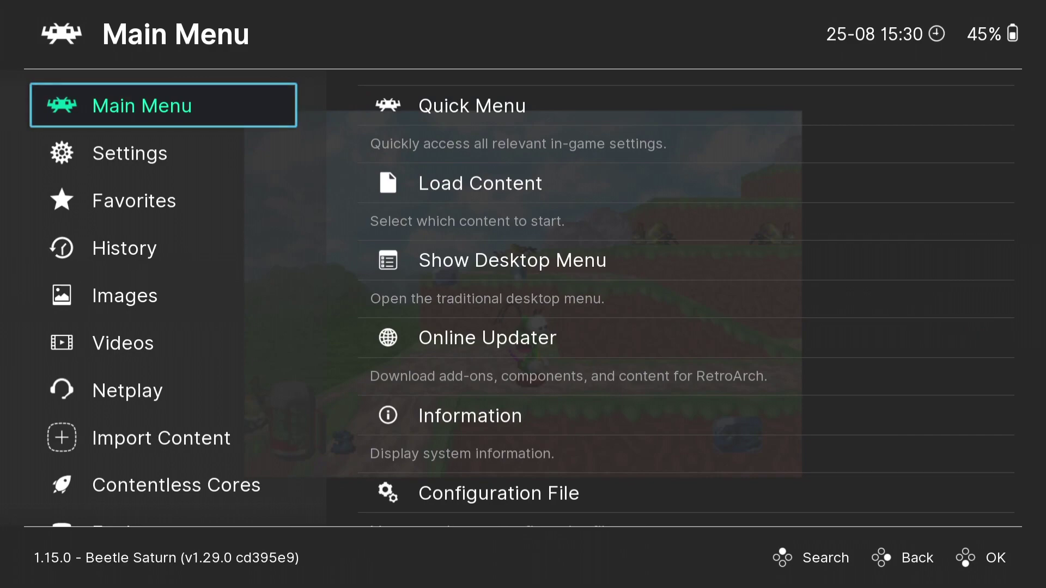
key("Down")
key("Right")
key("Return")
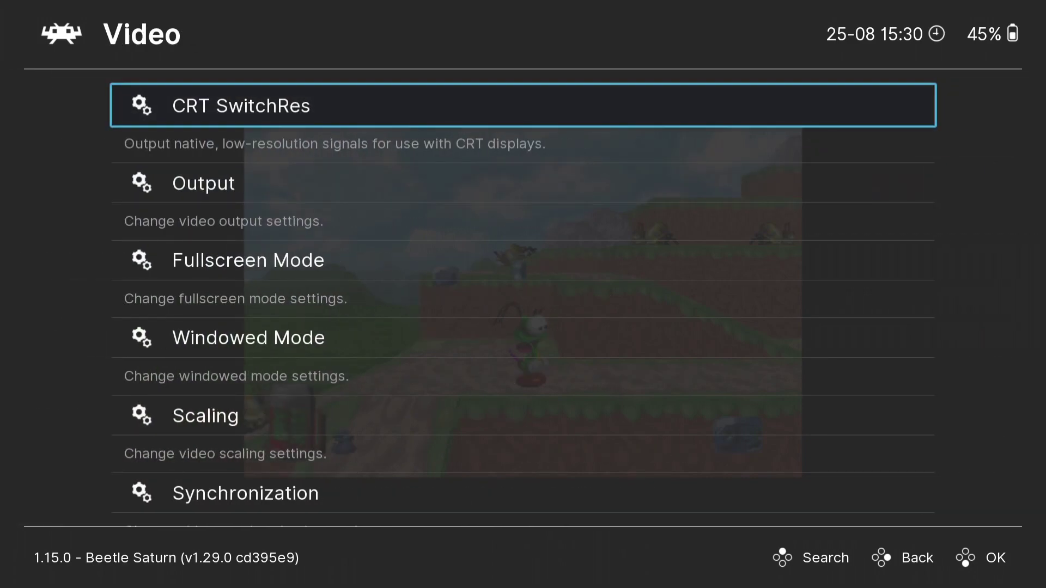
key("Down")
key("Down")
key("Down")
key("Down")
key("Return")
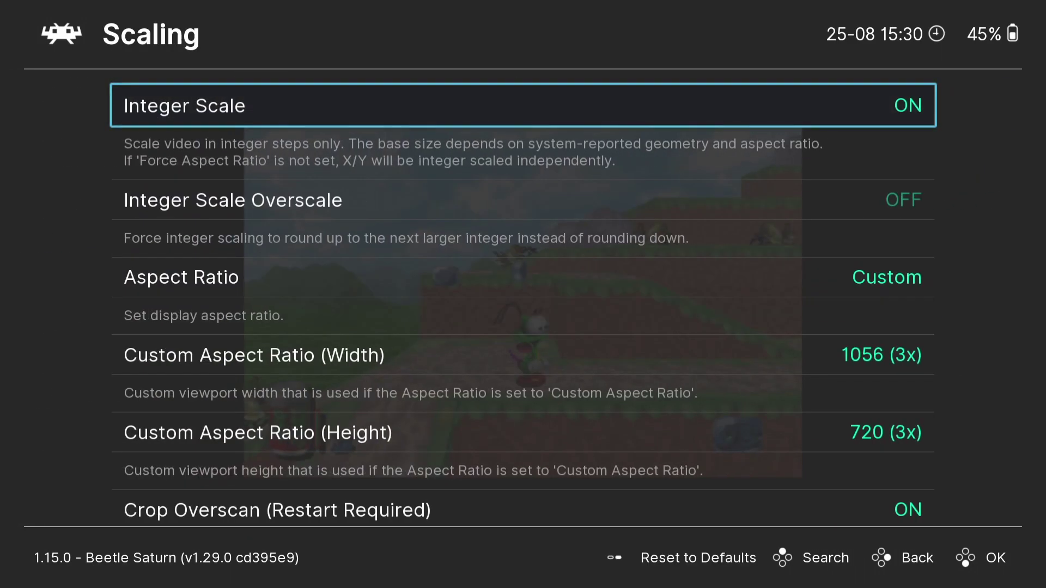
key("Down")
key("Up")
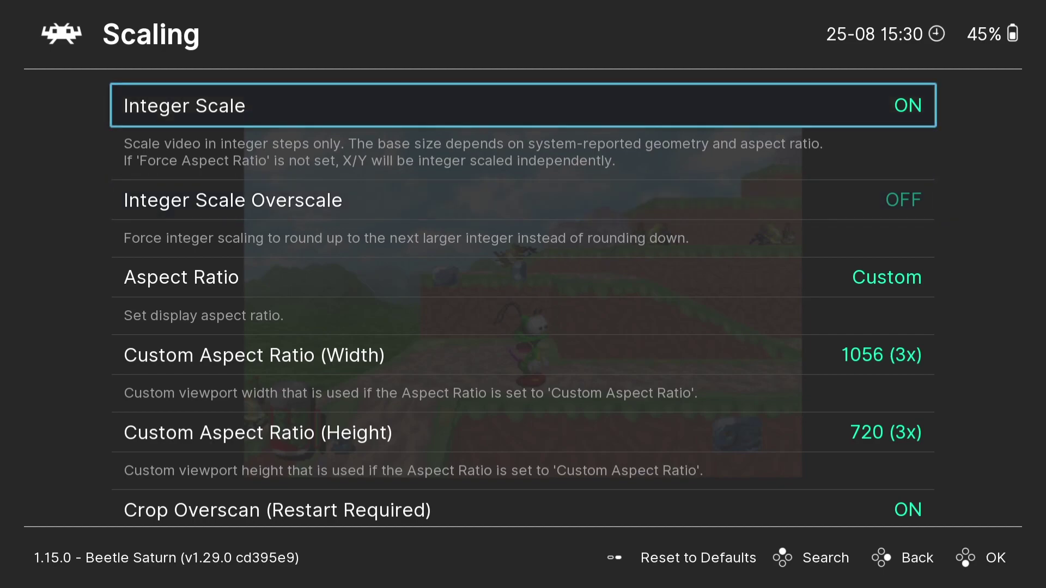
key("Left")
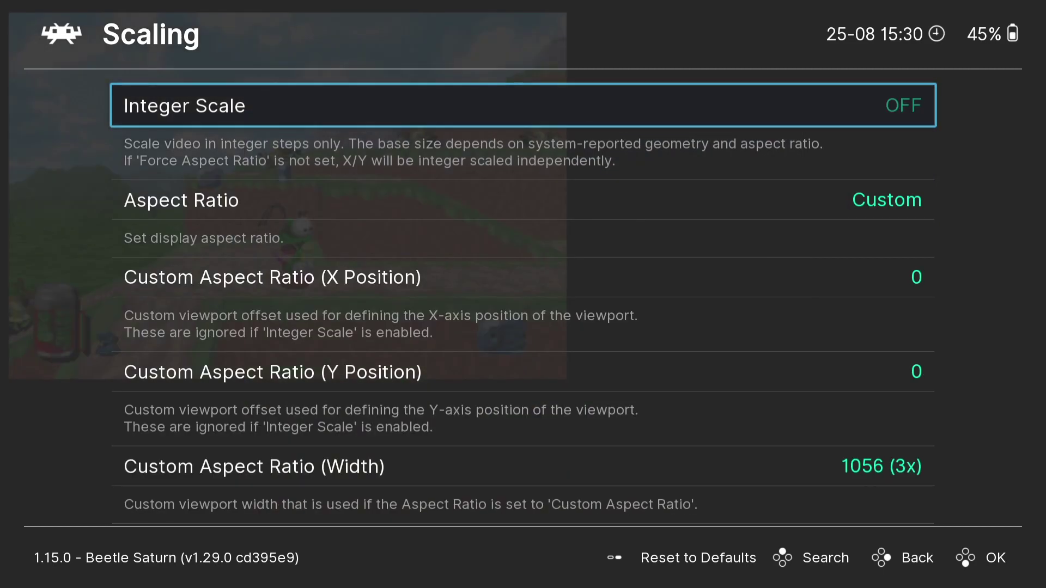
Set the Aspect Ratio to Full and return to the running game.
key("Down")
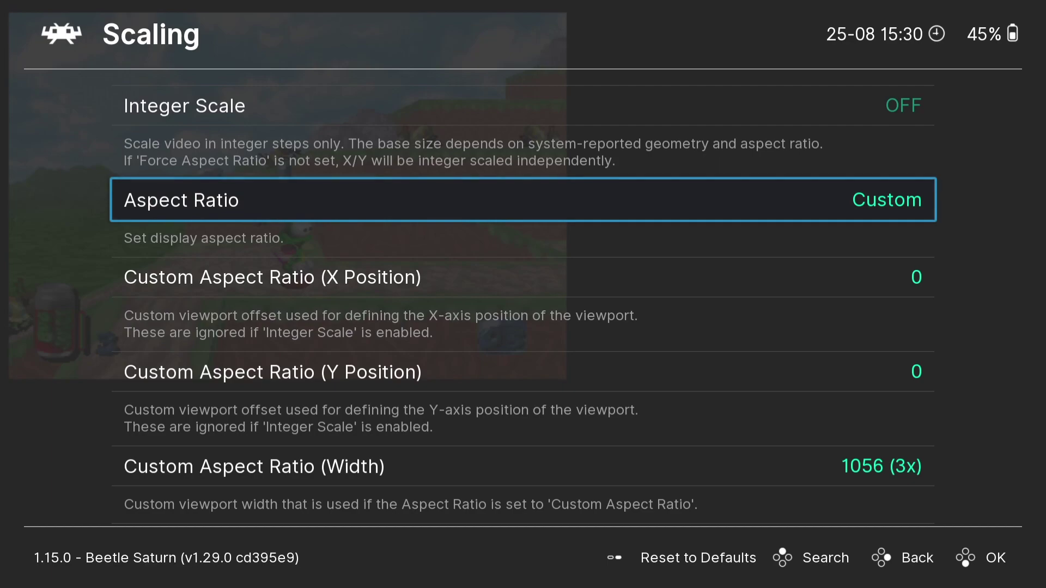
key("Return")
key("Down")
key("Return")
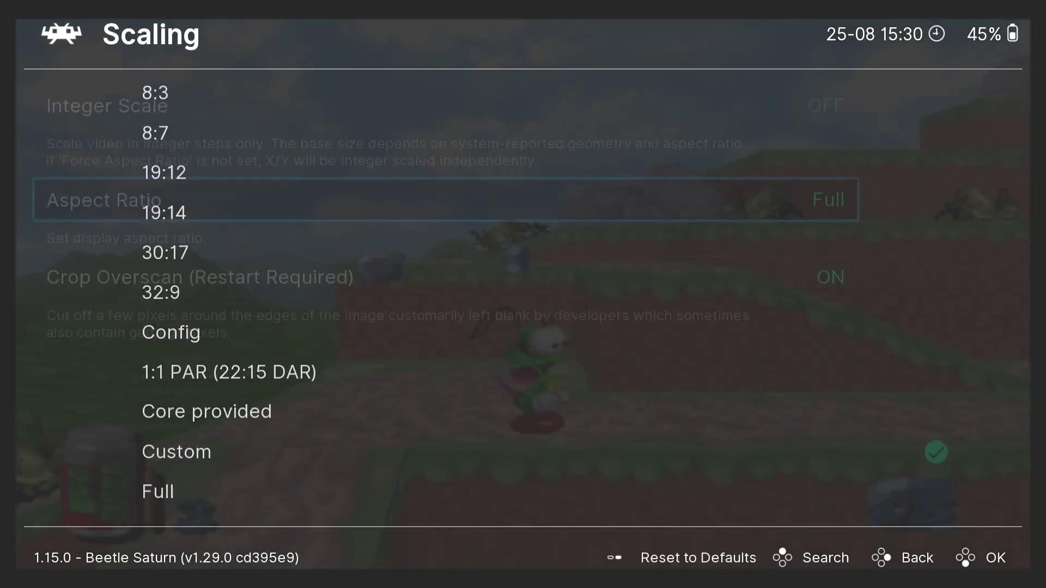
key("BackSpace")
key("BackSpace")
key("BackSpace")
key("BackSpace")
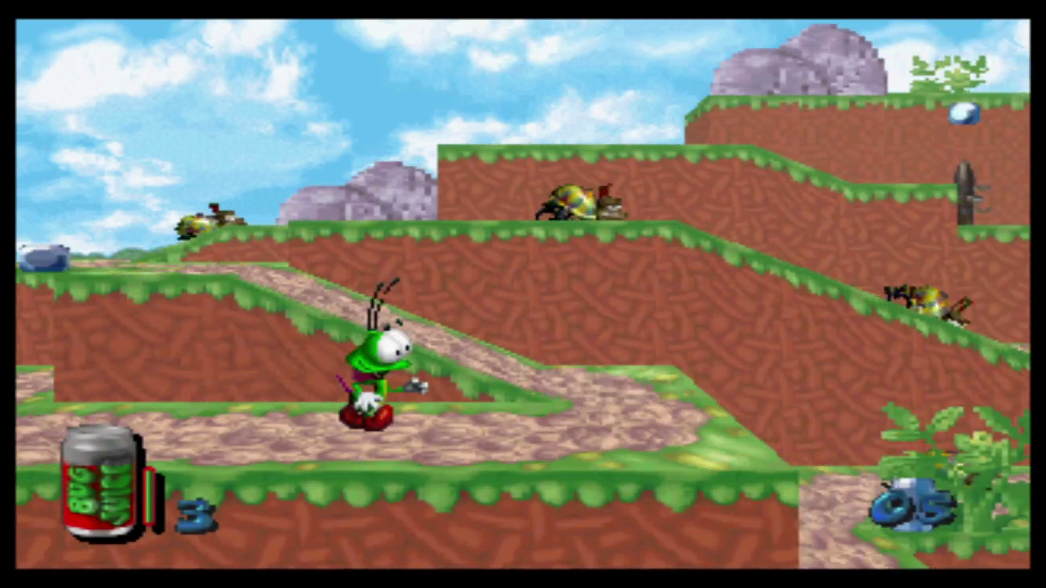
Move and jump the game character along the paths to check how the game looks with the Full aspect ratio.
key("Right")
key("Up")
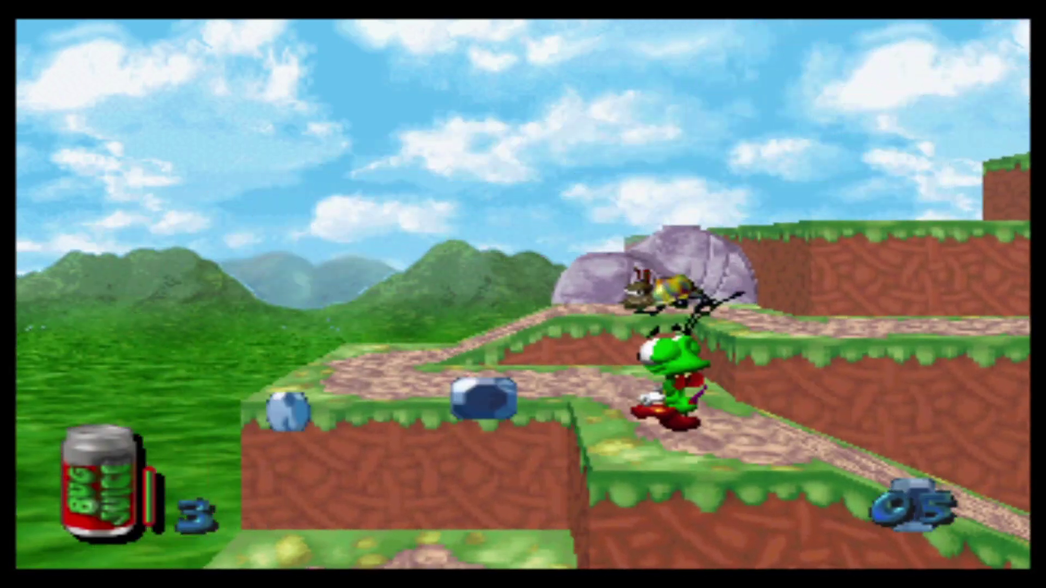
key("Left")
key("space")
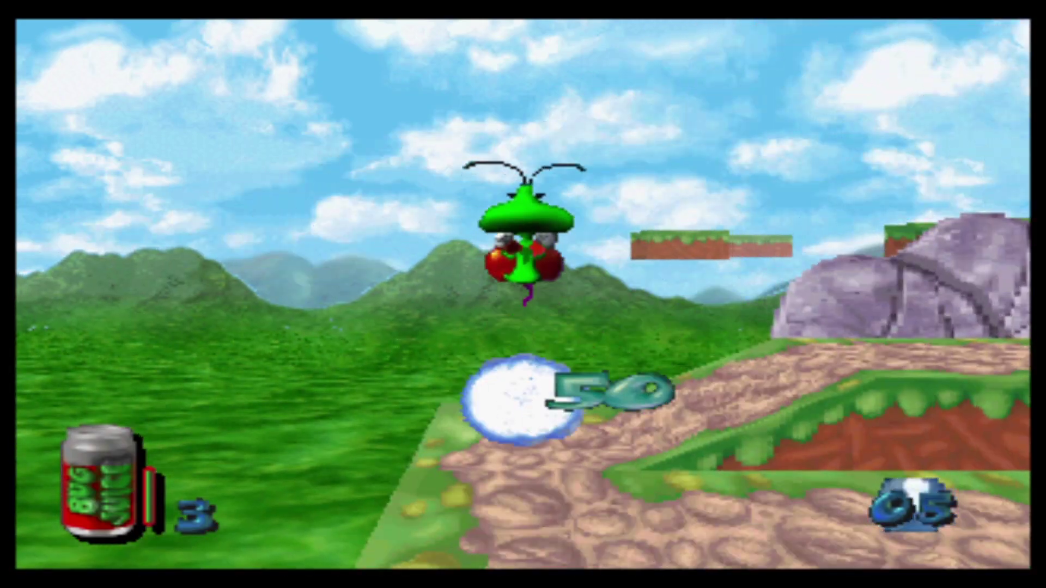
key("Right")
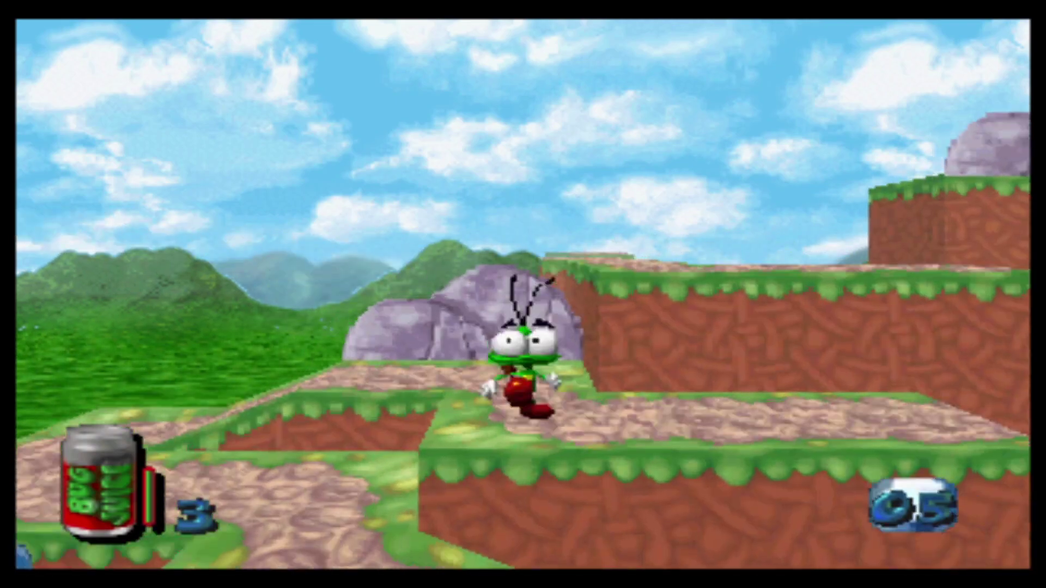
key("Right")
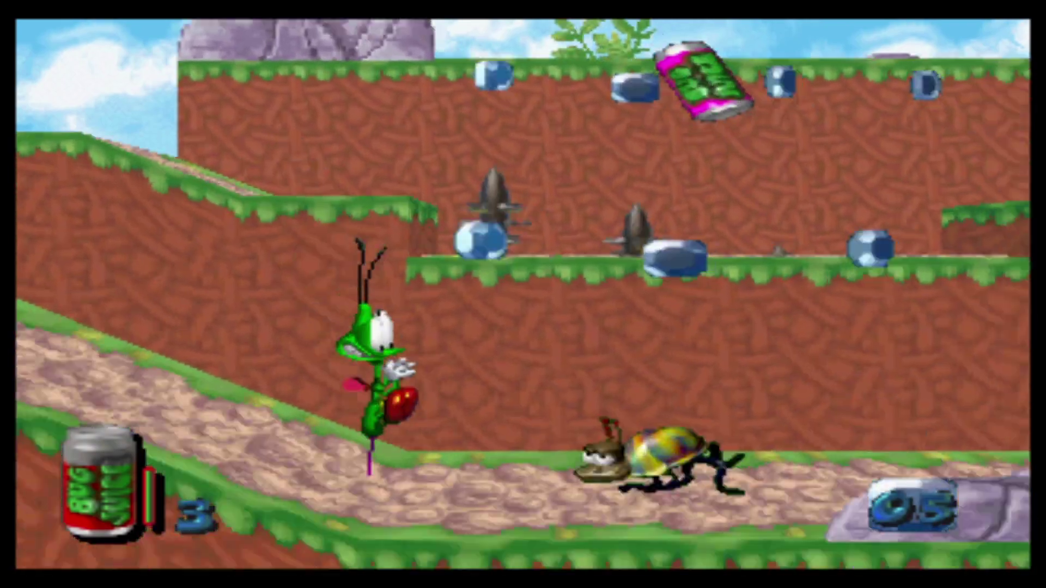
Pause the game and open the Scaling options in the video settings.
key("space")
key("F1")
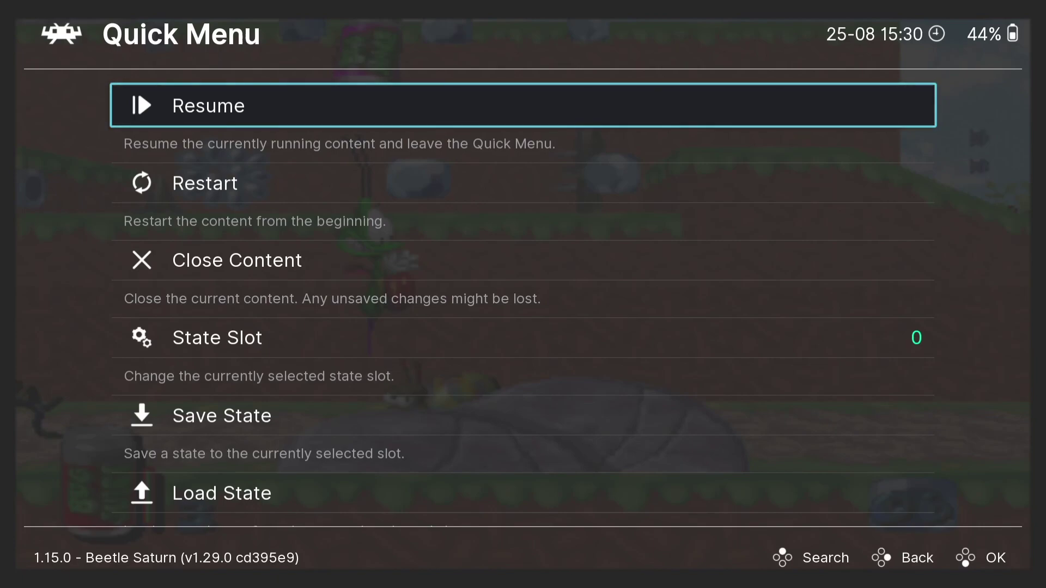
key("BackSpace")
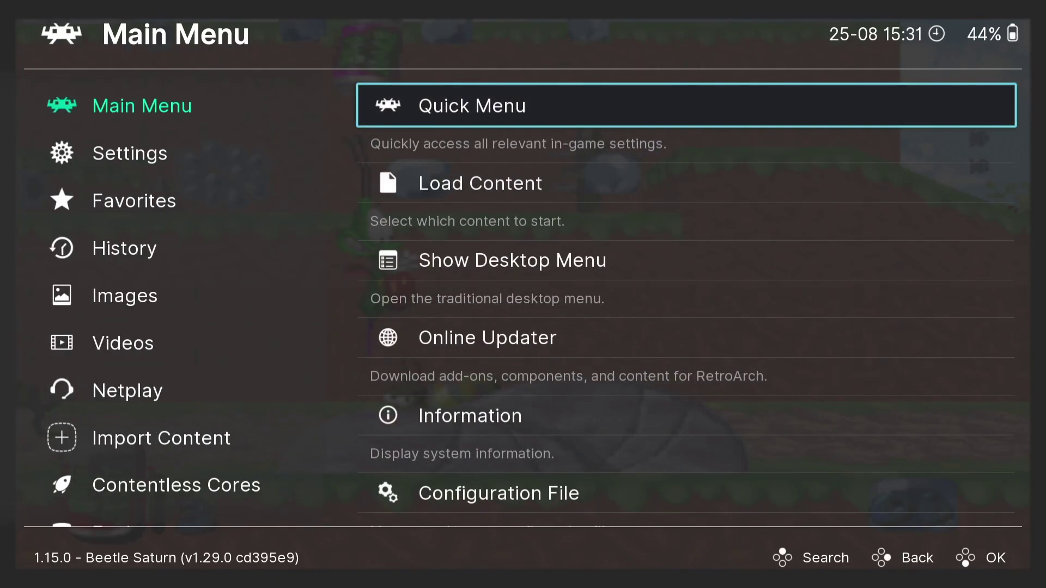
key("Left")
key("Down")
key("Right")
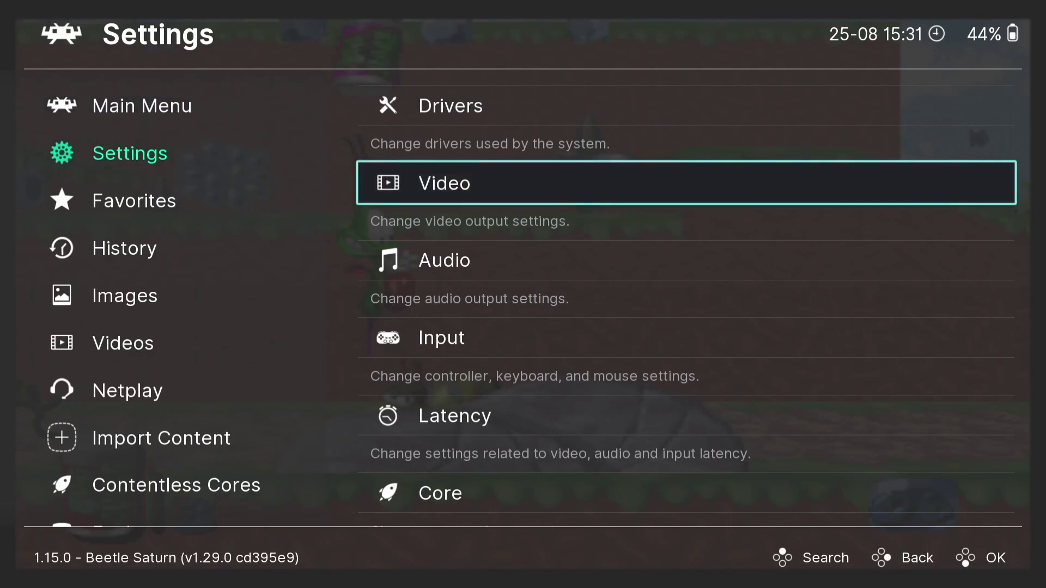
key("Return")
key("Down")
key("Down")
key("Down")
key("Down")
key("Return")
key("Down")
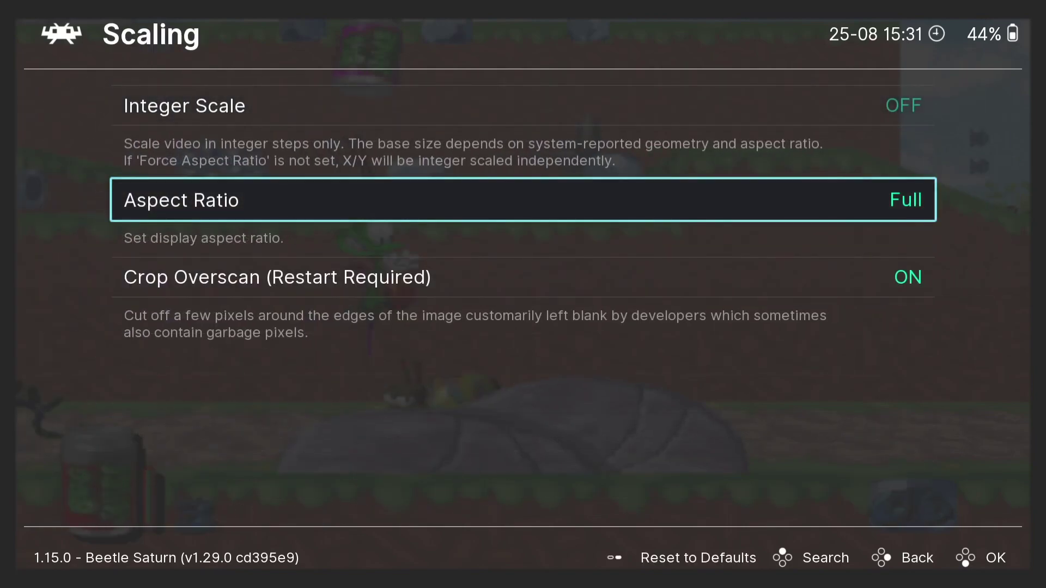
Turn on Integer Scale and return to the running game.
key("Up")
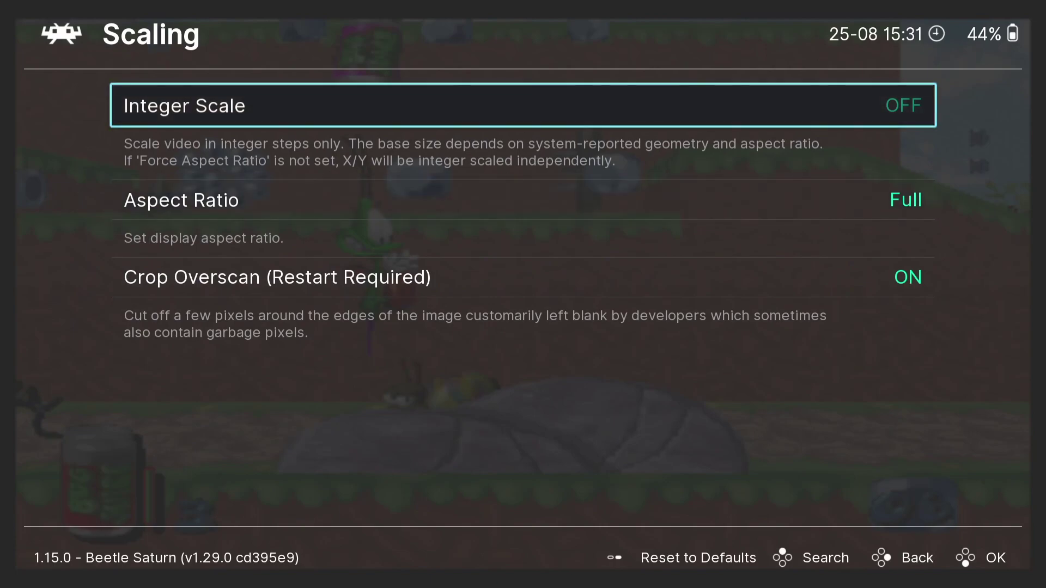
key("Return")
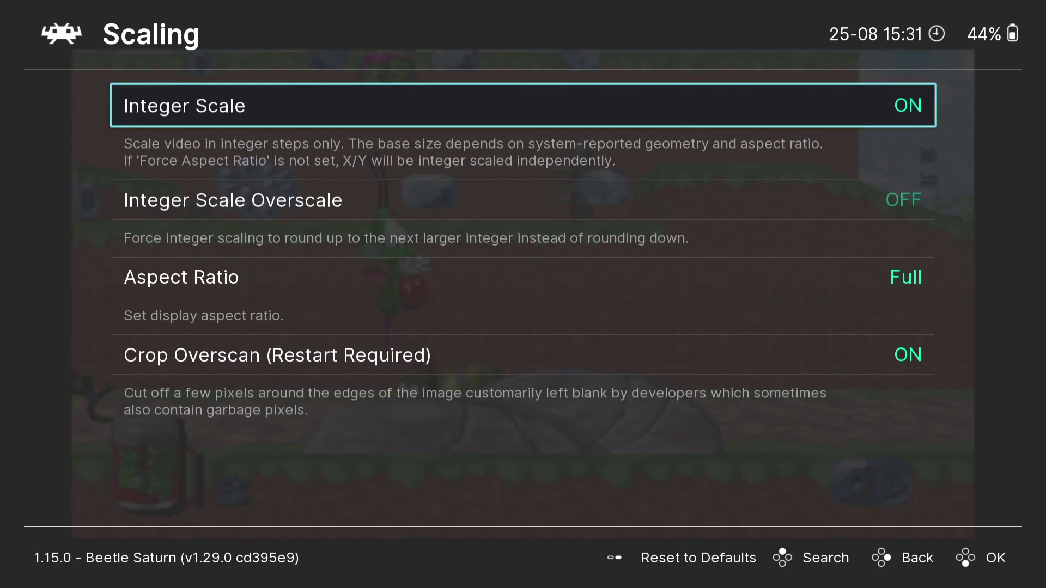
key("BackSpace")
key("BackSpace")
key("BackSpace")
key("F1")
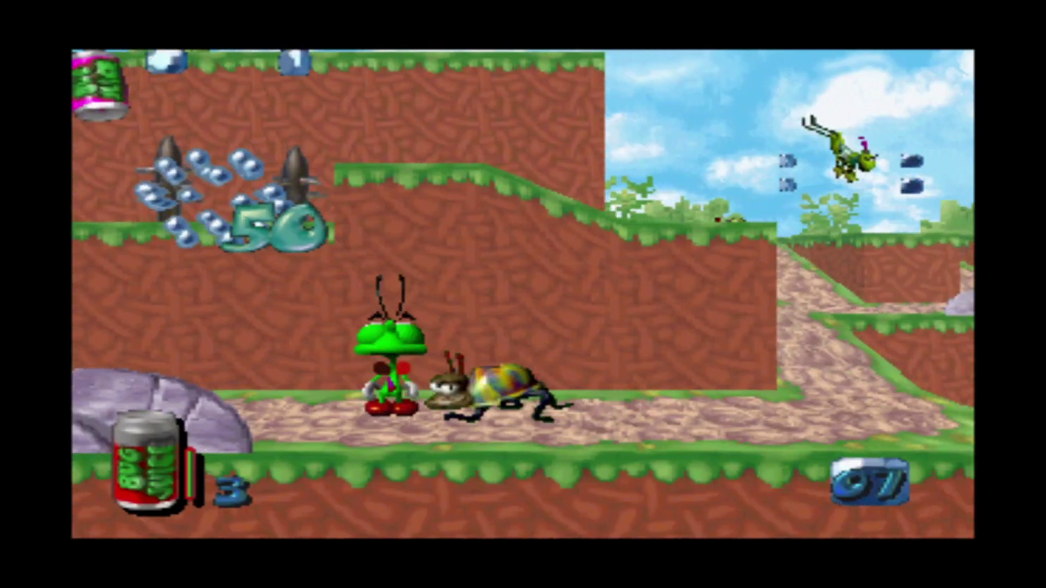
Move and jump the game character through the level to check the picture with Integer Scale on and the Full aspect ratio.
key("Right")
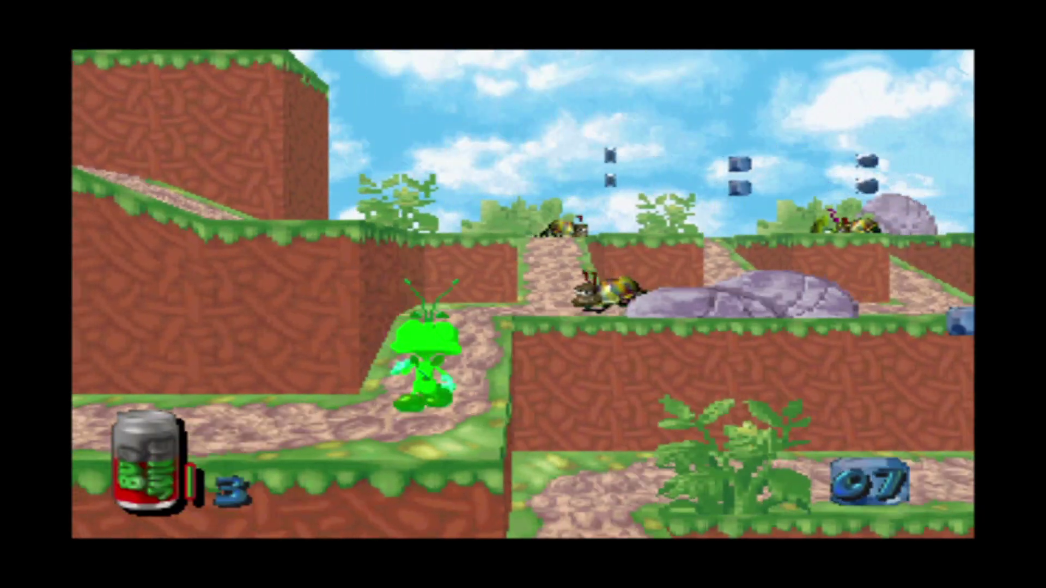
key("x")
key("Up")
key("Right")
key("Up")
key("x")
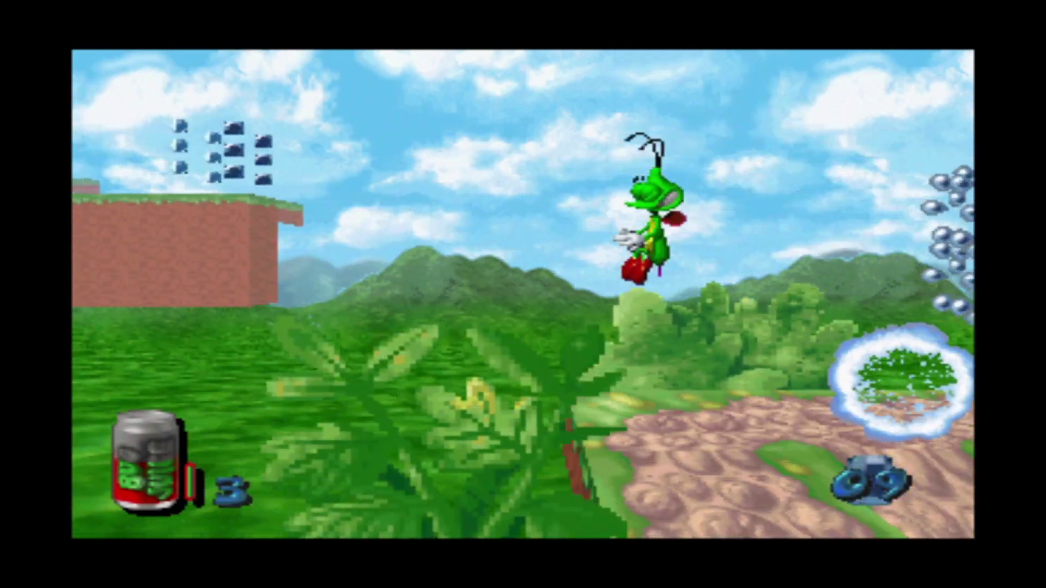
key("Left")
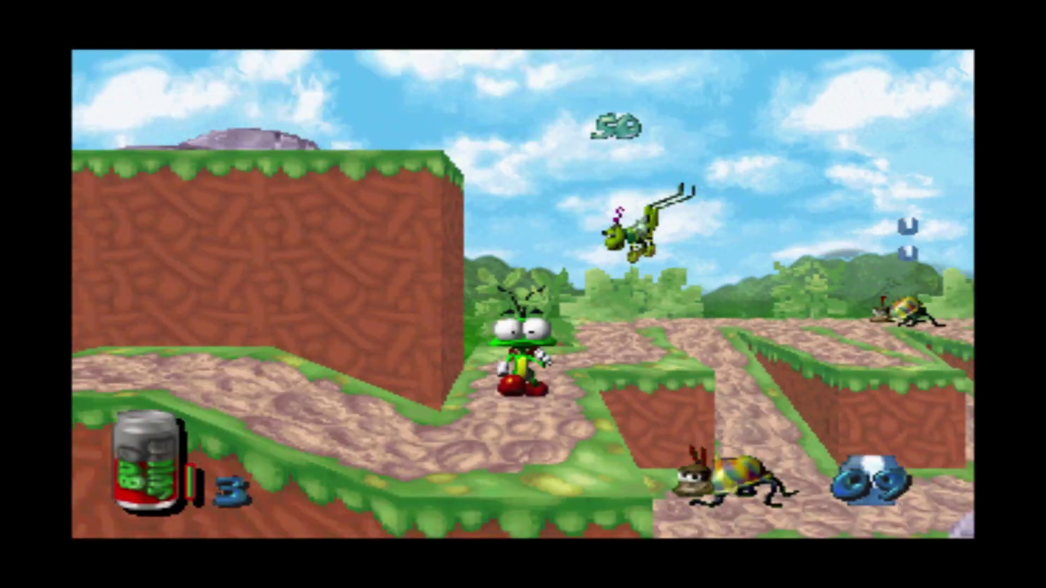
key("Left")
key("x")
Open Disc Control for the running game and eject the current virtual disc.
key("F1")
key("Down")
key("Down")
key("Down")
key("Down")
key("Down")
key("Down")
key("Down")
key("Down")
key("Down")
key("Down")
key("Down")
key("Down")
key("Down")
key("Down")
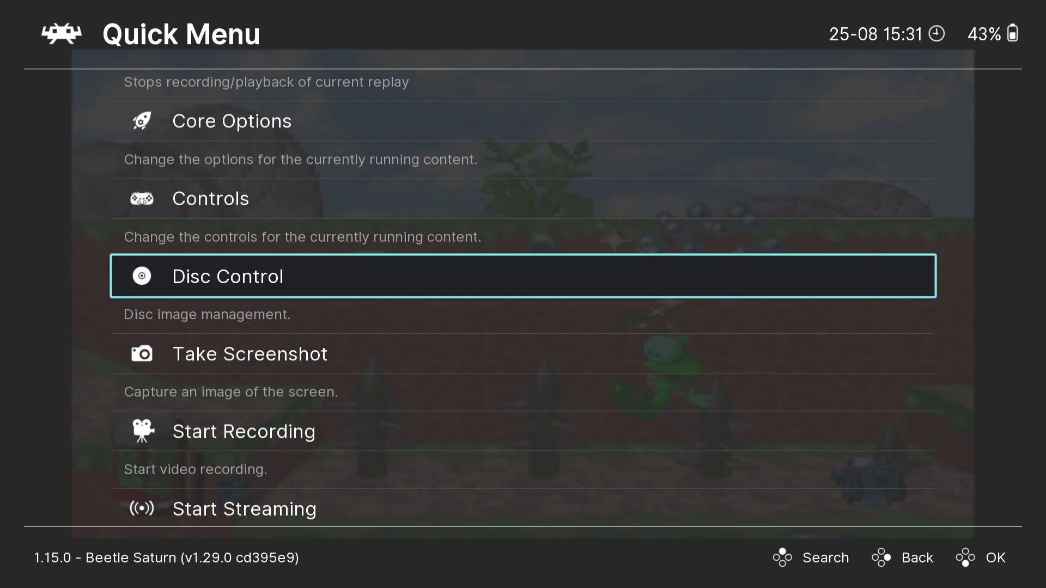
key("Return")
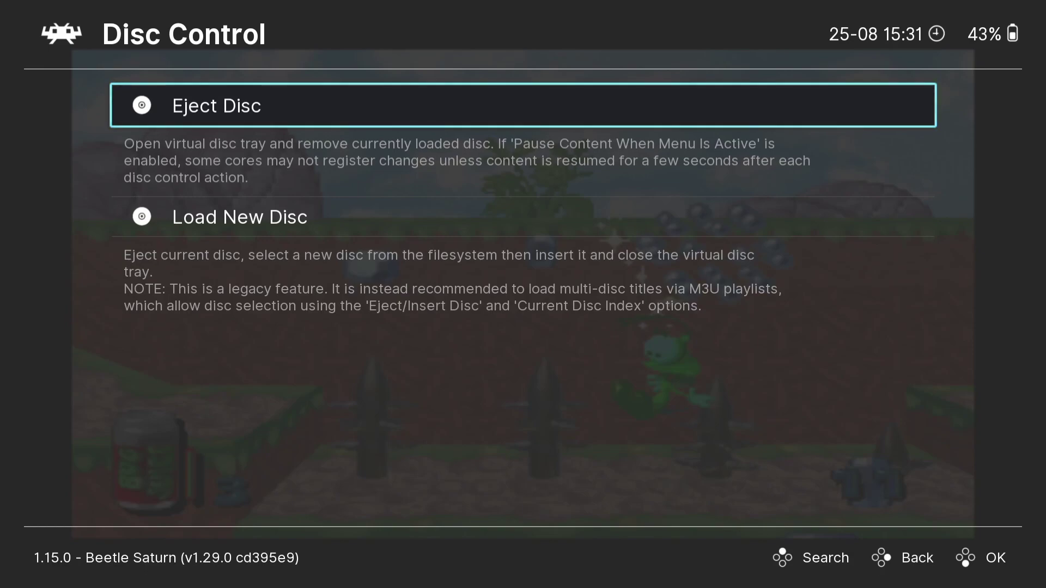
key("Return")
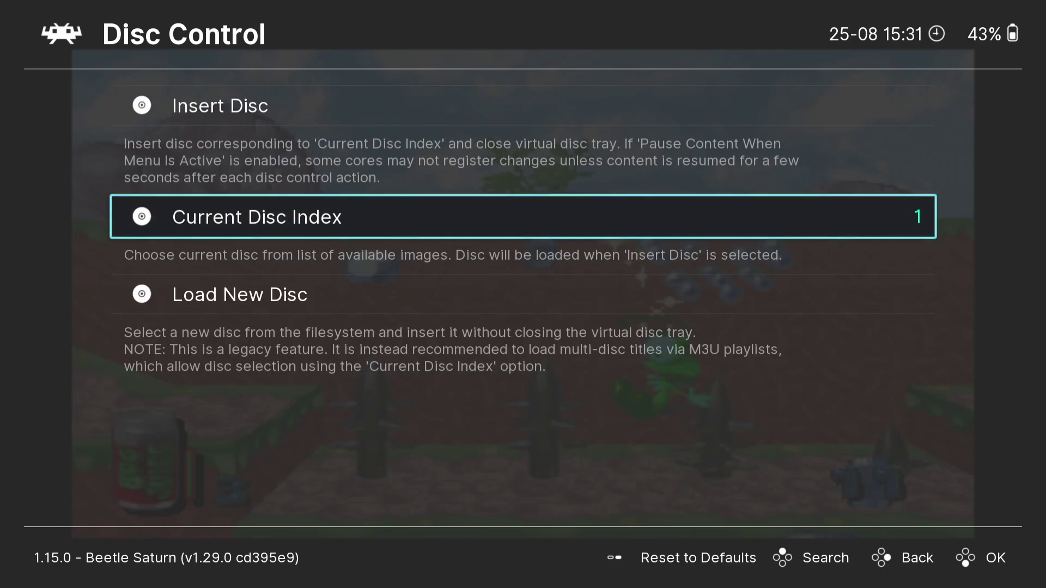
Look through the Saturn folder for a new disc to load, and go back without choosing a file.
key("Down")
key("Return")
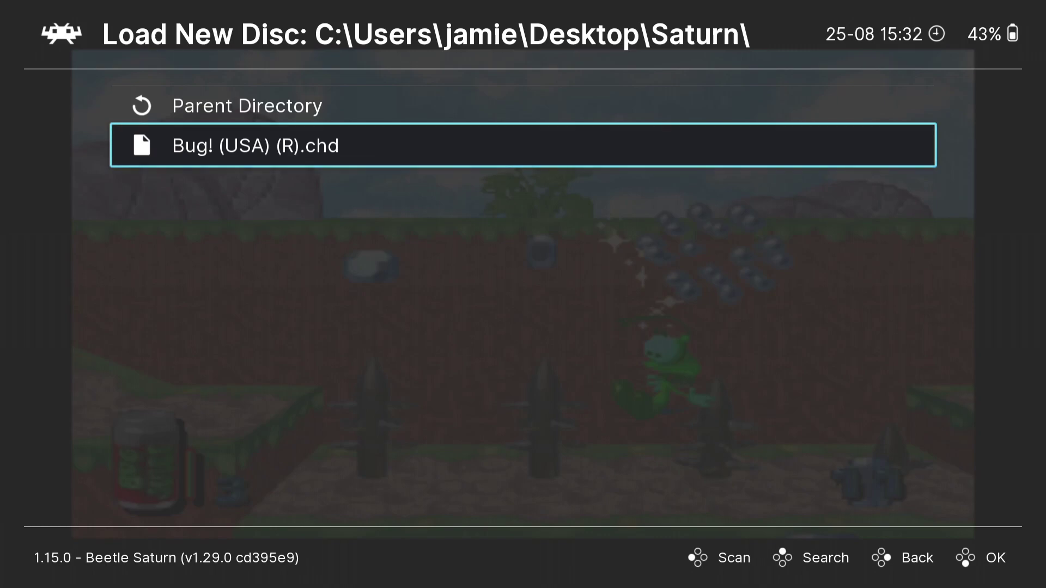
key("BackSpace")
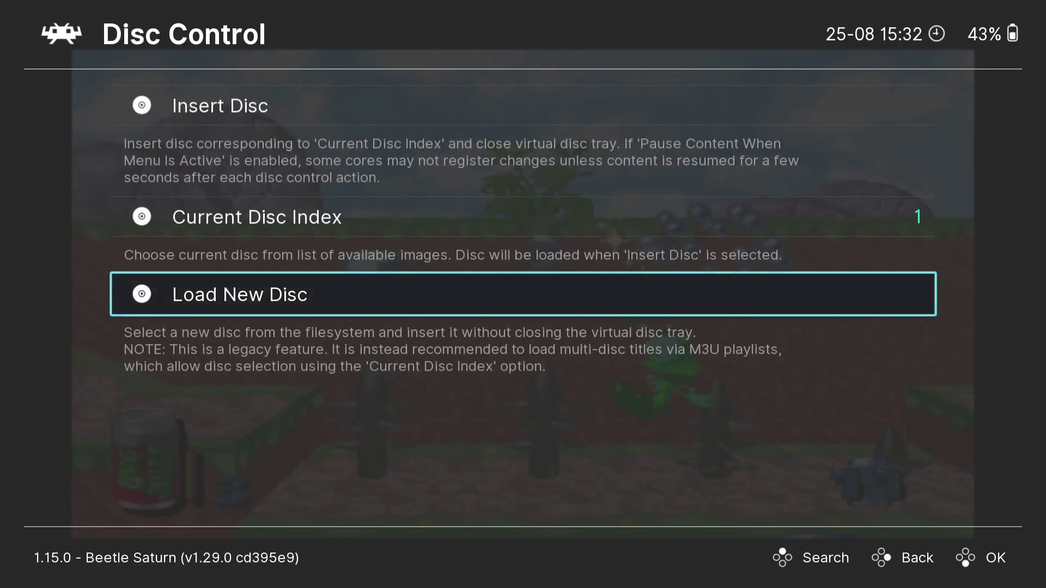
Choose disc 1, Bug! (USA) (R), as the Current Disc Index and leave Disc Control.
key("Up")
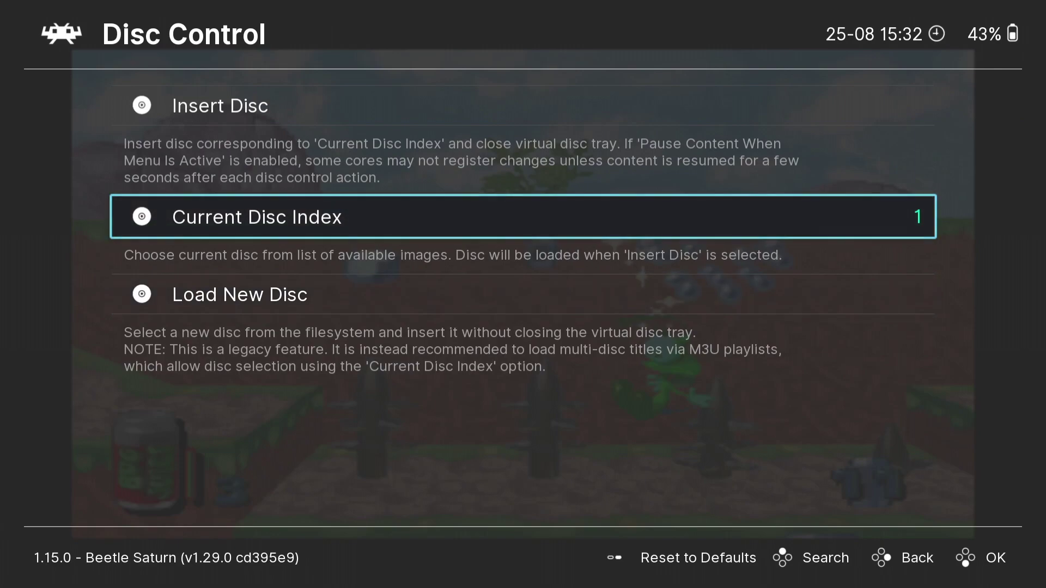
key("Return")
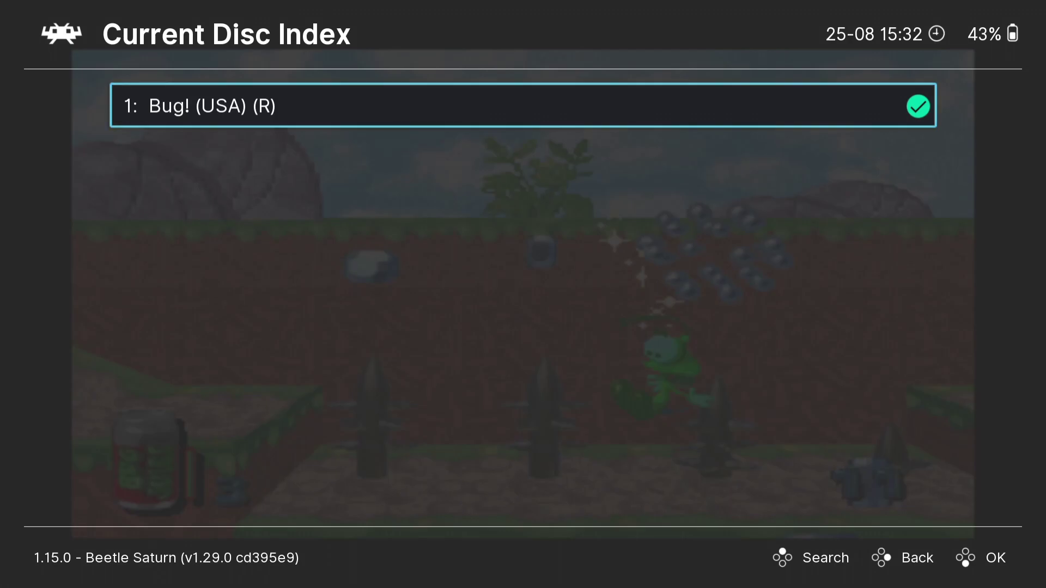
key("Return")
key("BackSpace")
key("BackSpace")
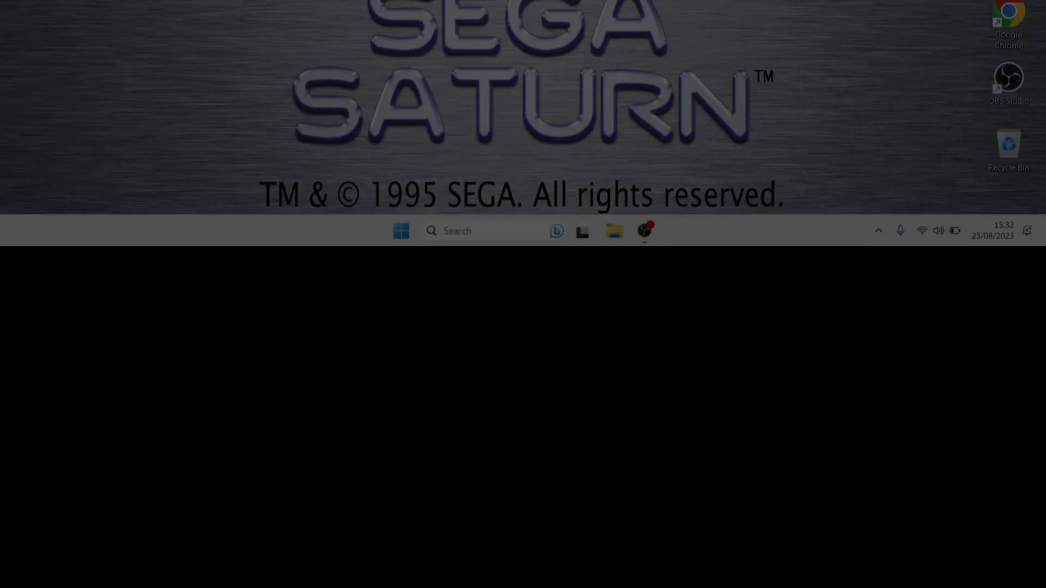